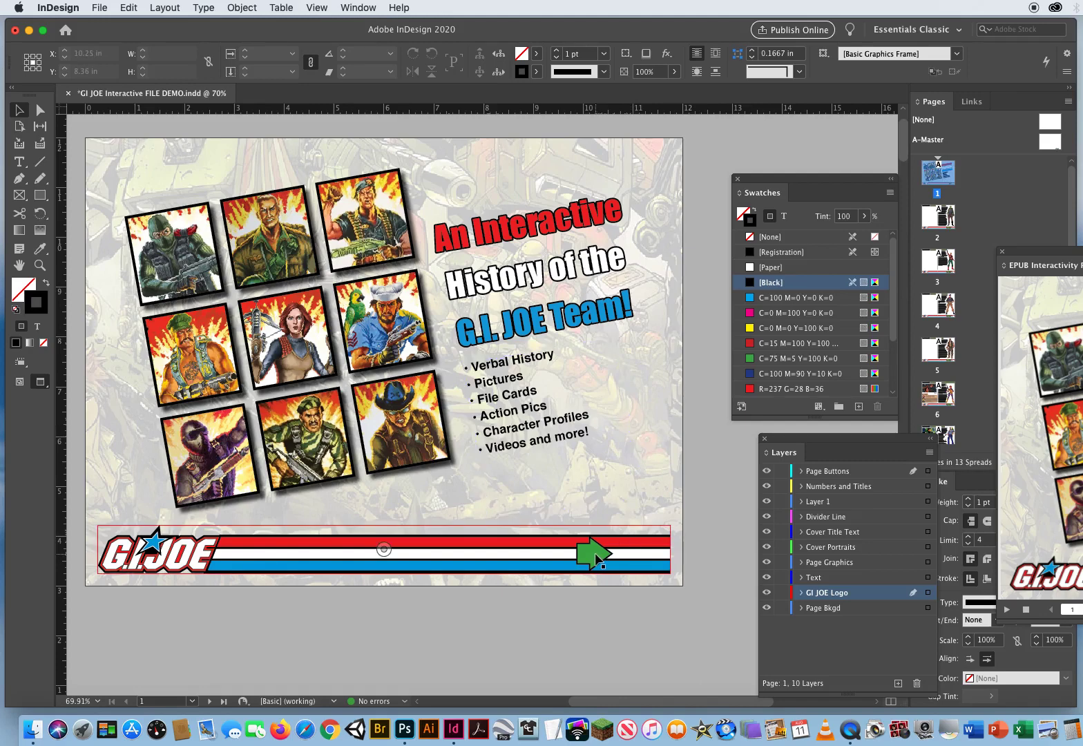
Move the interactivity preview aside and scroll through the pages after the cover
{"action": "left_click_drag", "start_coordinate": [1026, 254], "coordinate": [1023, 215]}
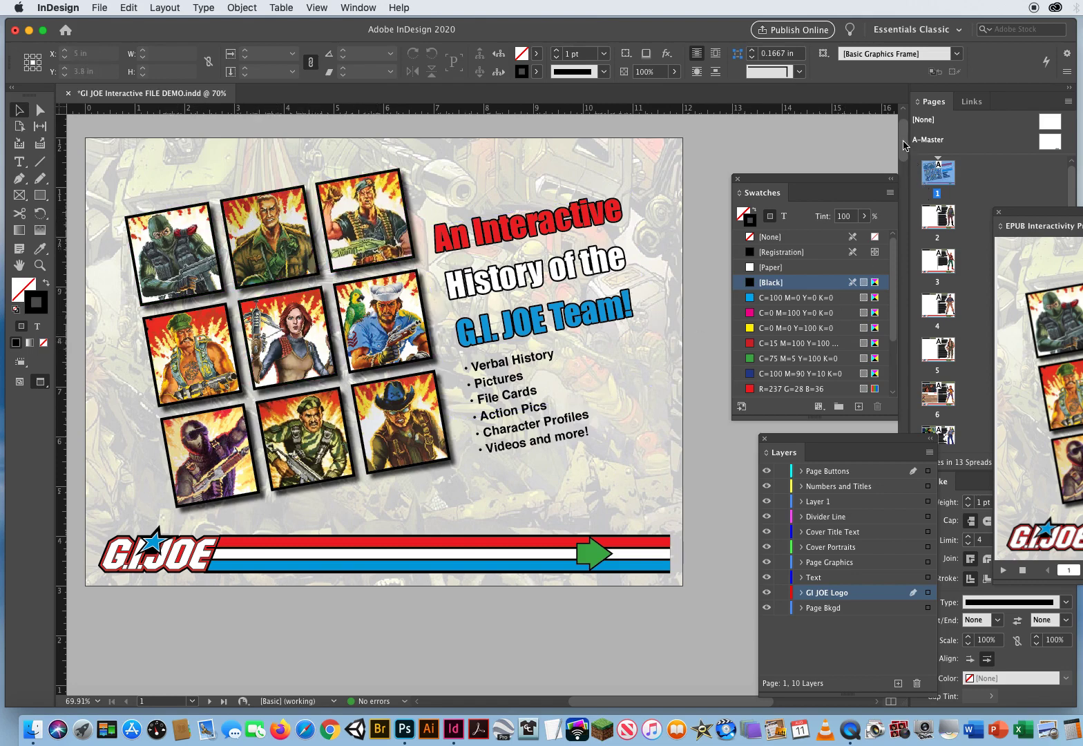
{"action": "left_click", "coordinate": [900, 200]}
{"action": "left_click_drag", "start_coordinate": [901, 200], "coordinate": [816, 188]}
{"action": "scroll", "coordinate": [816, 188], "scroll_direction": "down", "scroll_amount": 15}
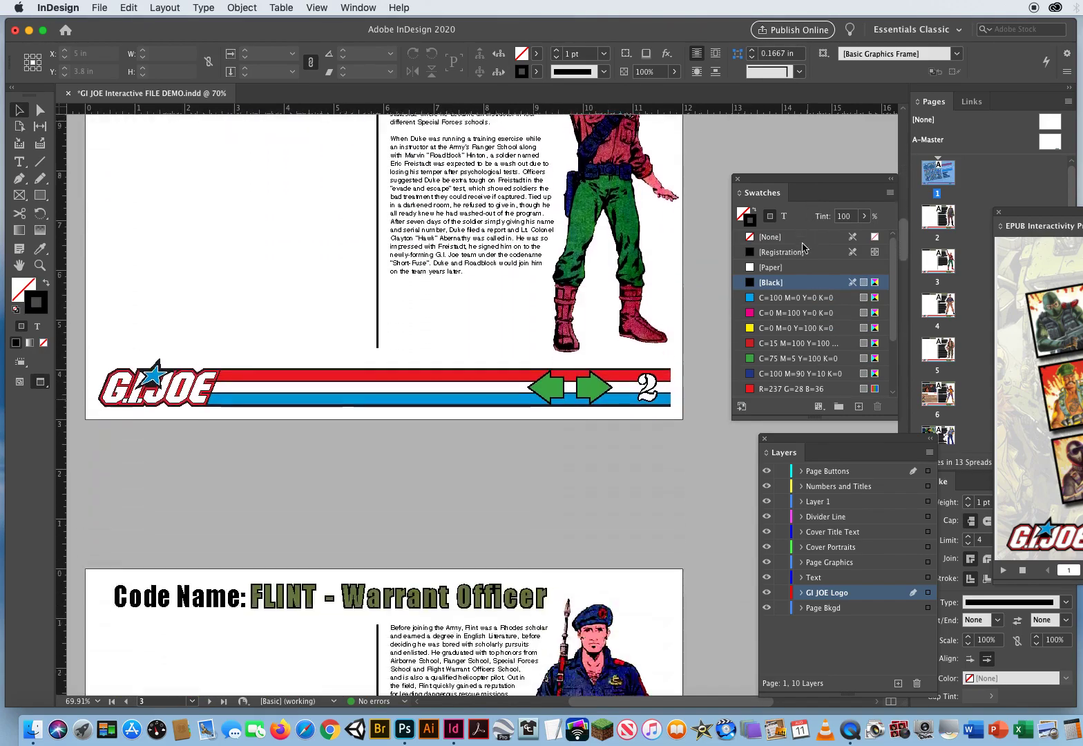
{"action": "scroll", "coordinate": [797, 273], "scroll_direction": "down", "scroll_amount": 15}
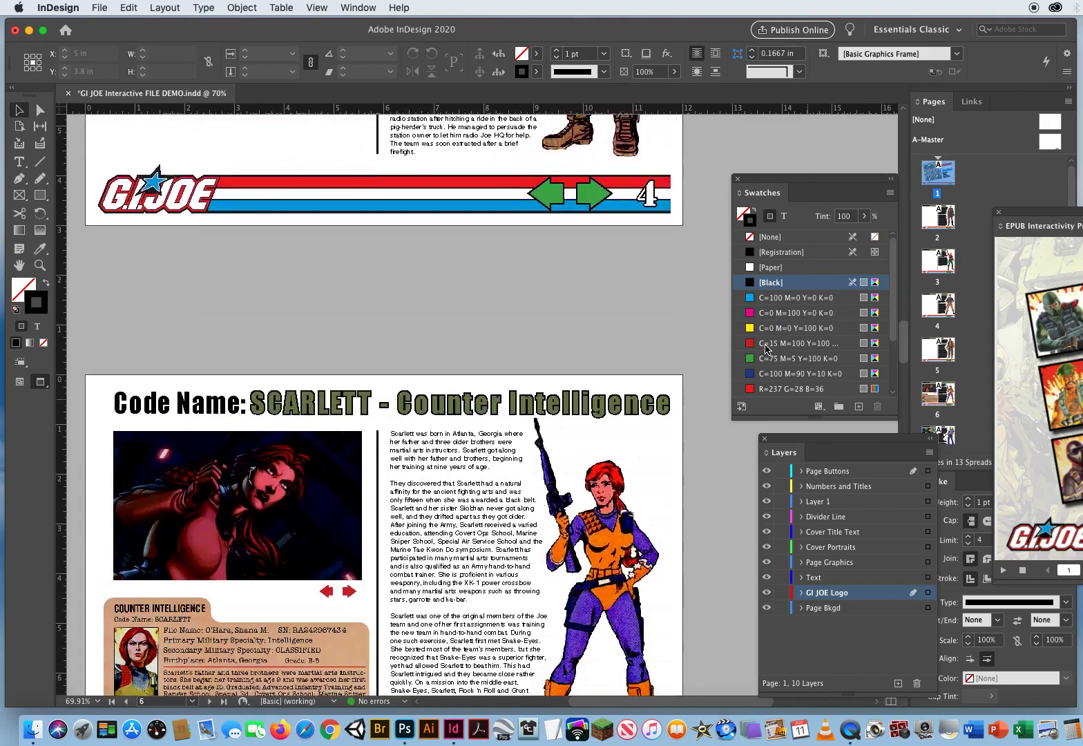
{"action": "scroll", "coordinate": [759, 357], "scroll_direction": "down", "scroll_amount": 1}
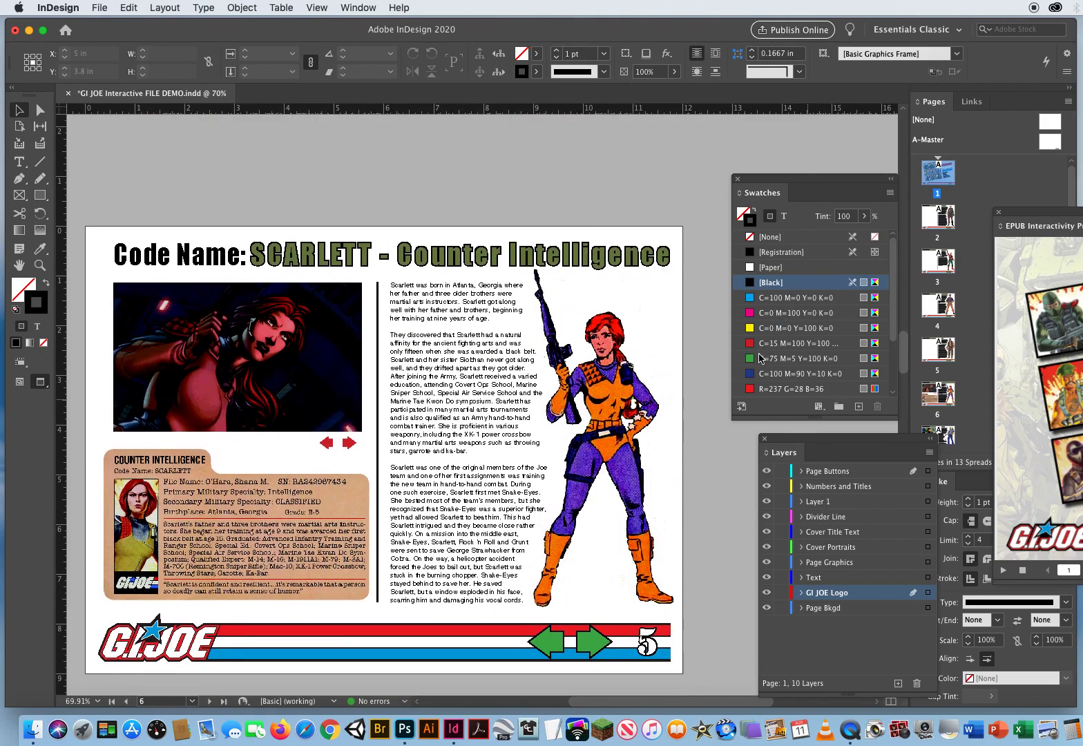
{"action": "scroll", "coordinate": [774, 133], "scroll_direction": "up", "scroll_amount": 20}
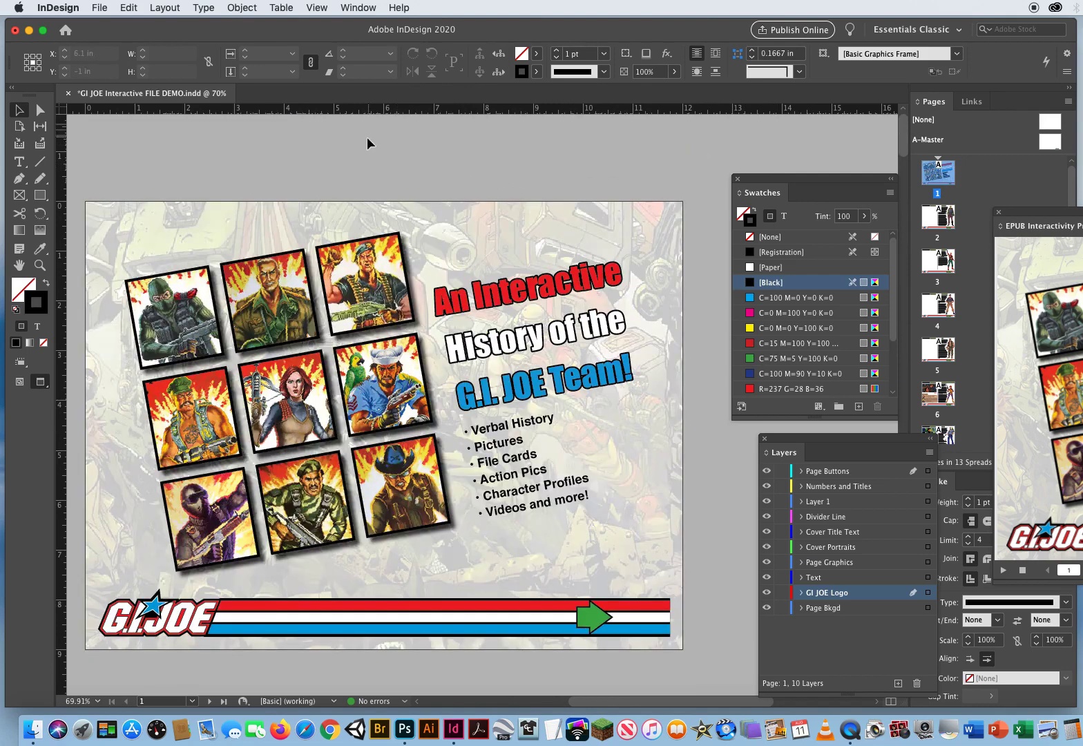
Open the Buttons and Forms panel from Window > Interactive
{"action": "left_click", "coordinate": [365, 8]}
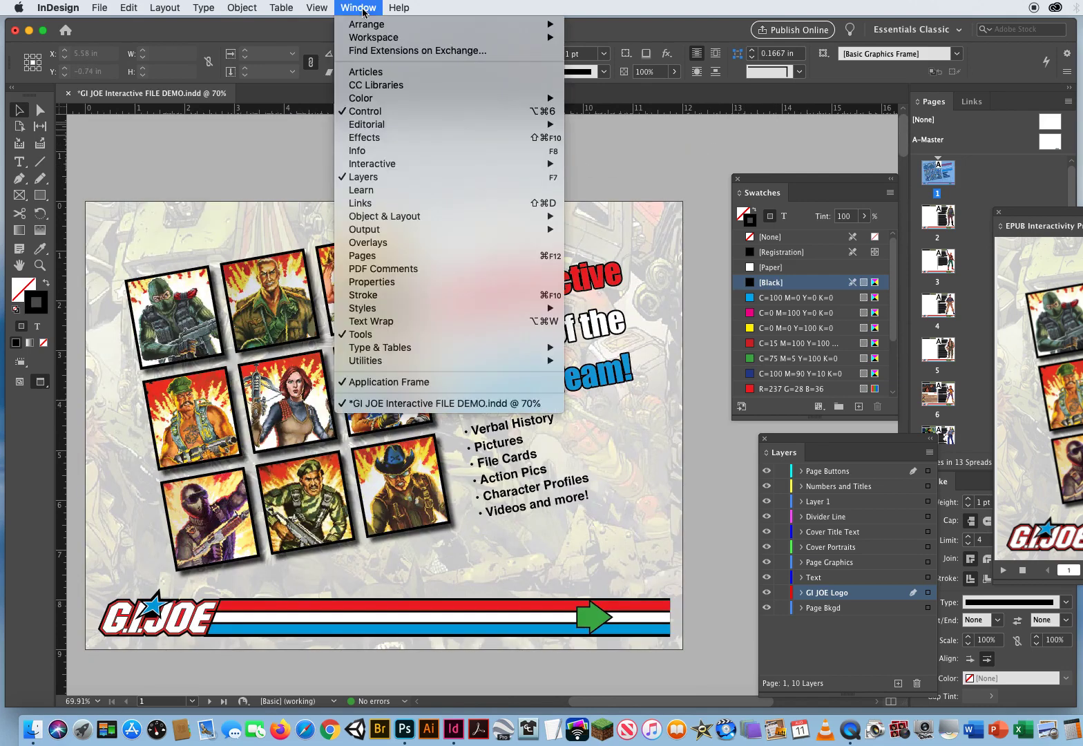
{"action": "mouse_move", "coordinate": [381, 164]}
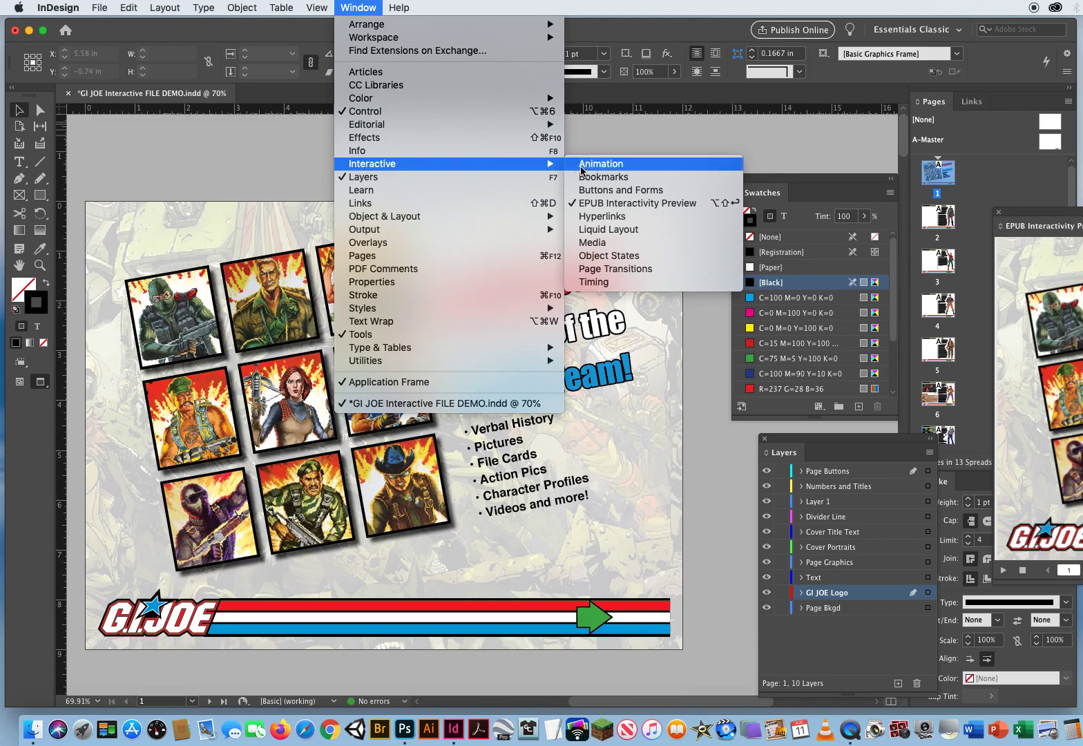
{"action": "left_click", "coordinate": [595, 190]}
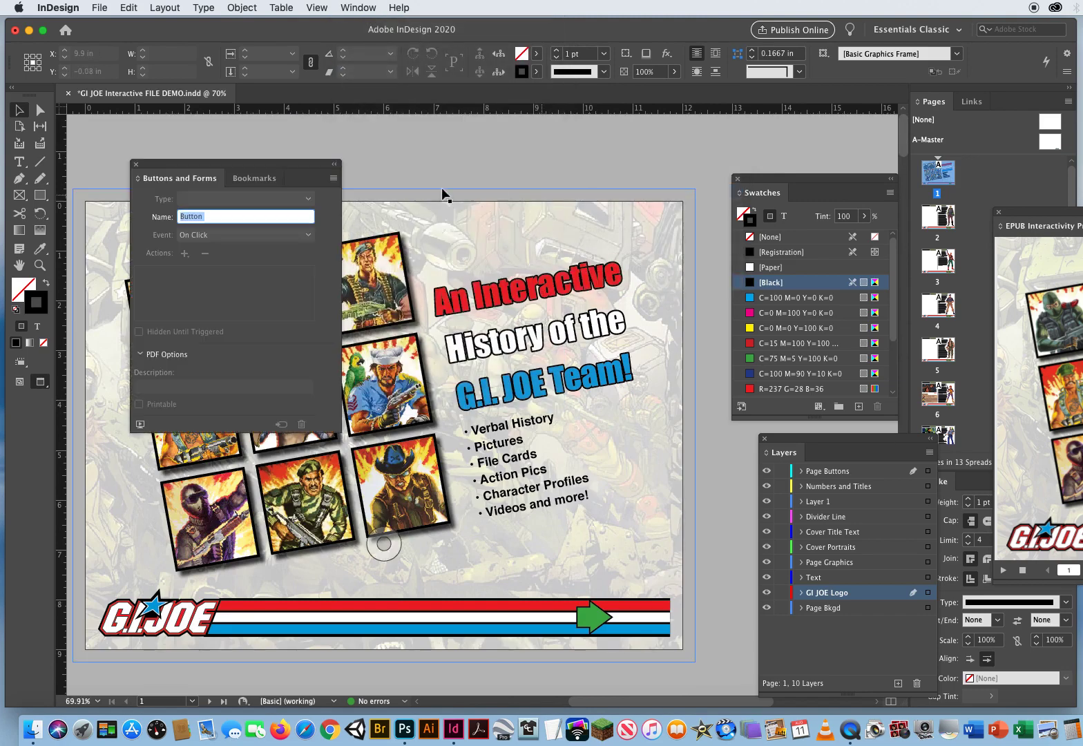
Browse and close the Sample Buttons And Forms library, then move the panel beside the portraits
{"action": "left_click", "coordinate": [333, 180]}
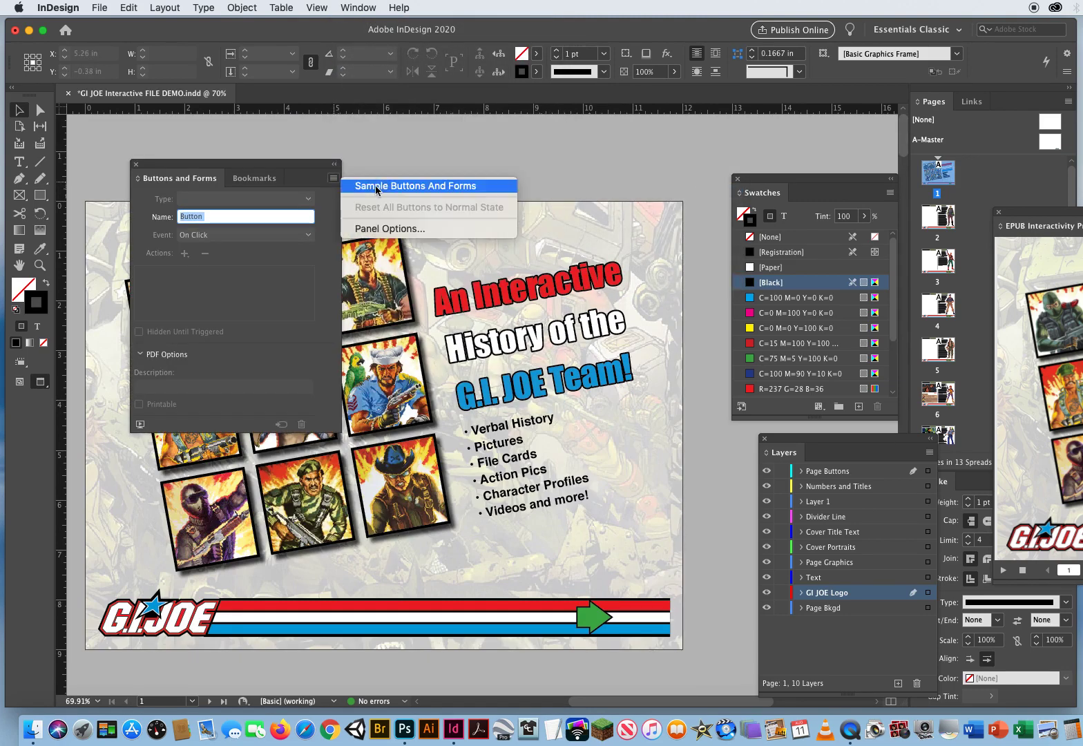
{"action": "left_click", "coordinate": [405, 187]}
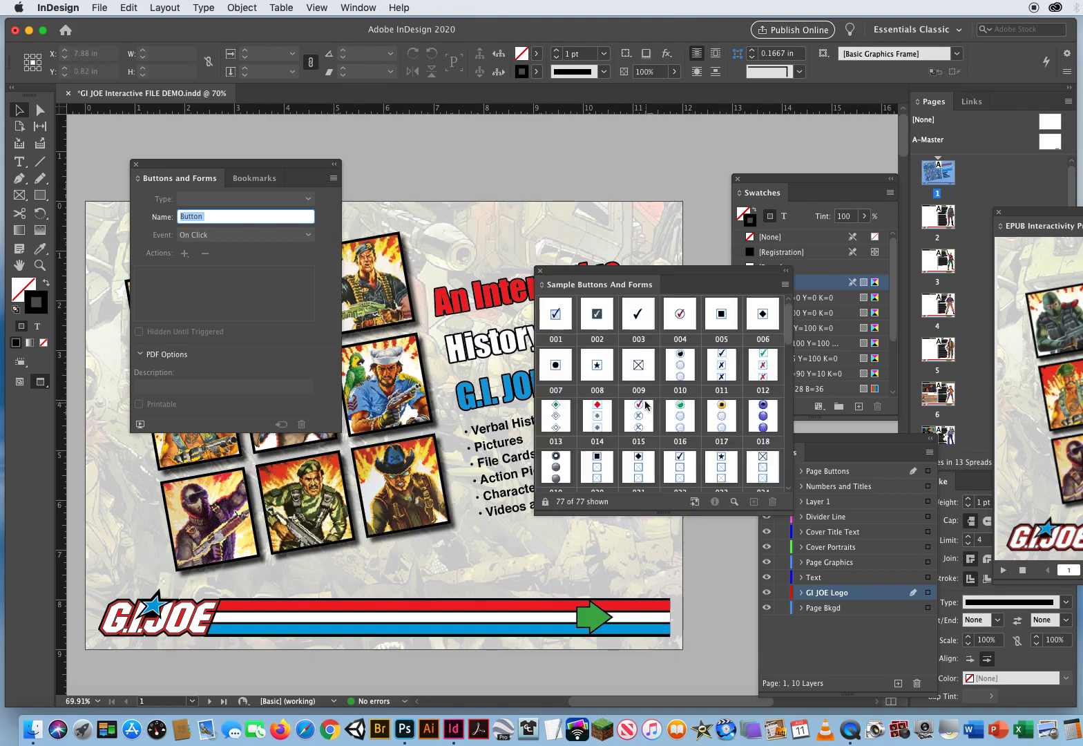
{"action": "left_click_drag", "start_coordinate": [793, 331], "coordinate": [786, 482]}
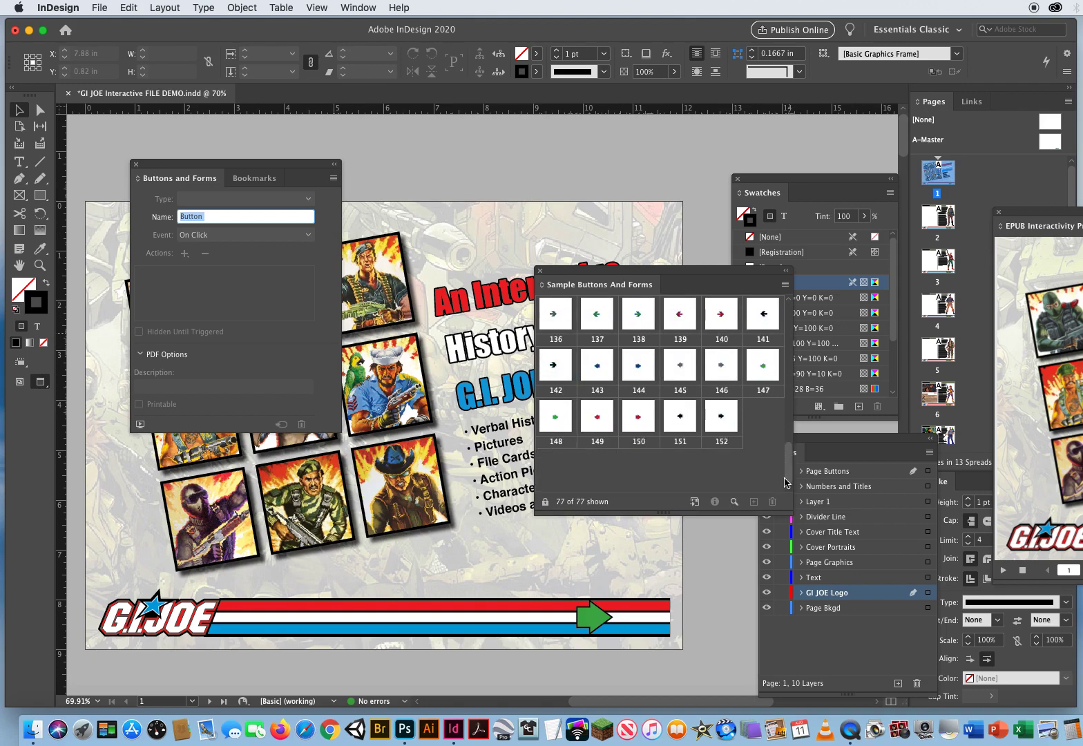
{"action": "left_click", "coordinate": [541, 273]}
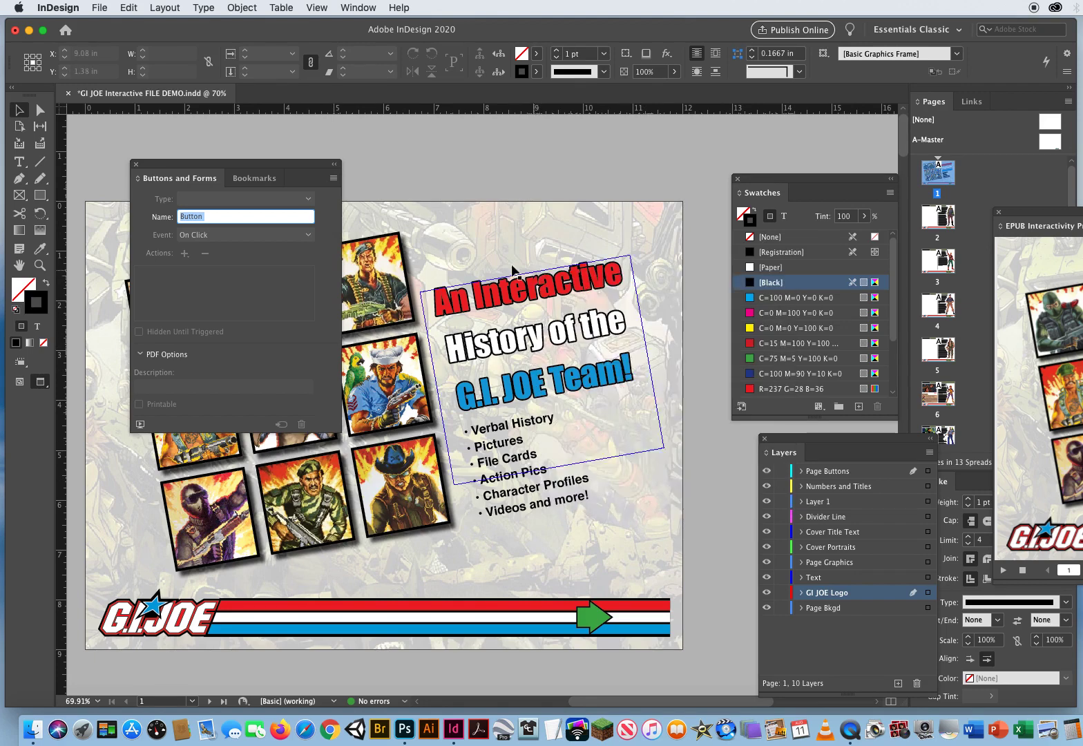
{"action": "left_click_drag", "start_coordinate": [242, 166], "coordinate": [647, 146]}
{"action": "left_click", "coordinate": [163, 340]}
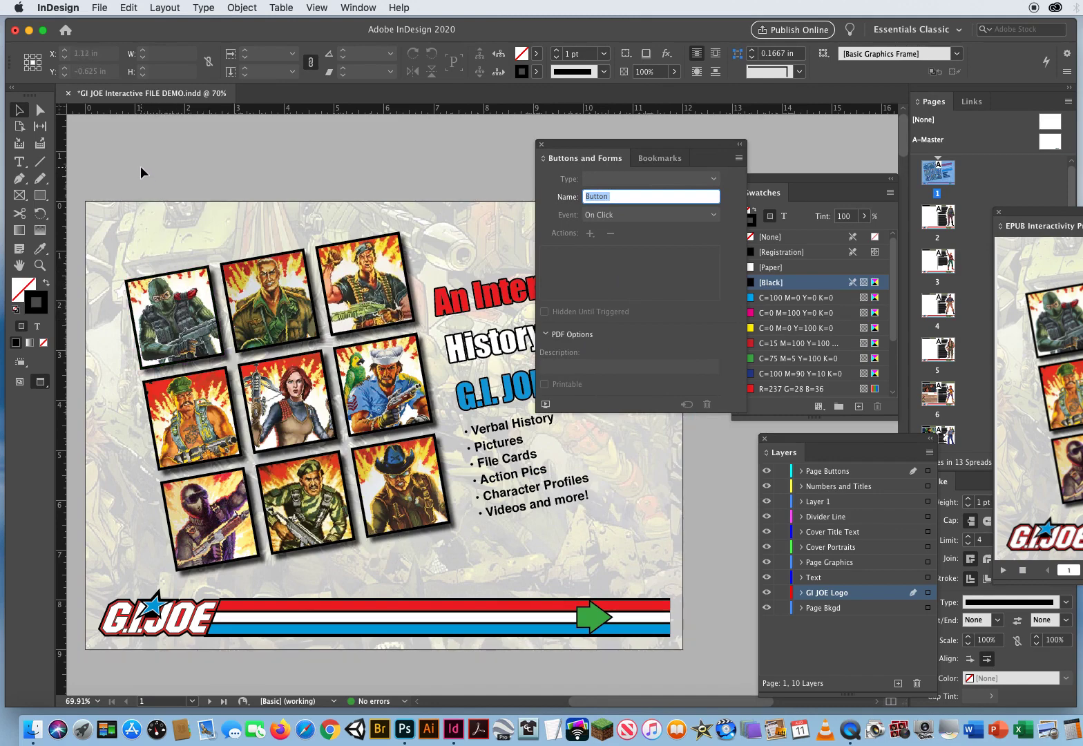
Select the top-left portrait frame and convert it to a button
{"action": "left_click", "coordinate": [185, 268]}
{"action": "left_click", "coordinate": [185, 287]}
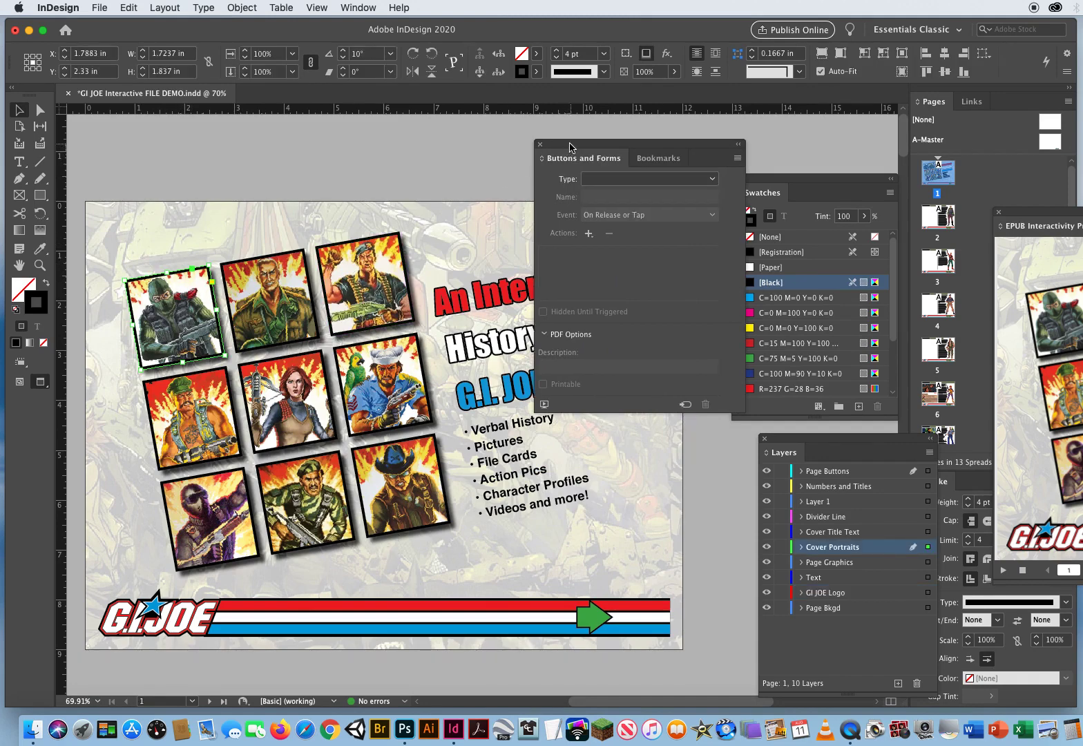
{"action": "left_click_drag", "start_coordinate": [567, 145], "coordinate": [501, 142]}
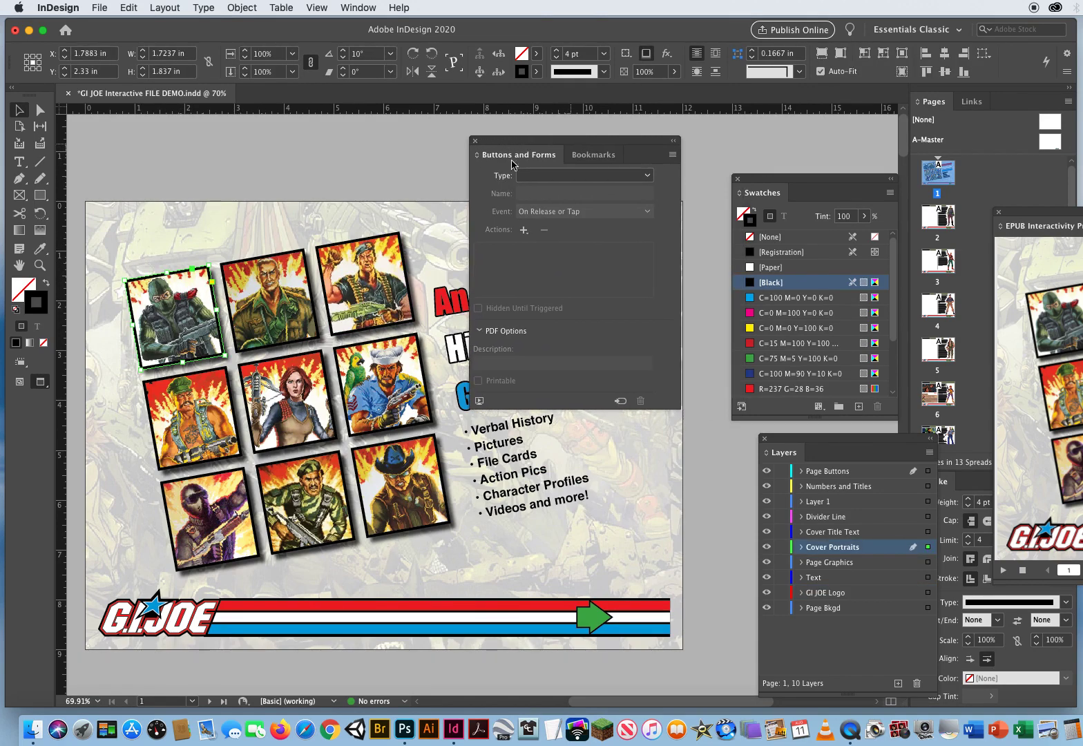
{"action": "left_click", "coordinate": [621, 403]}
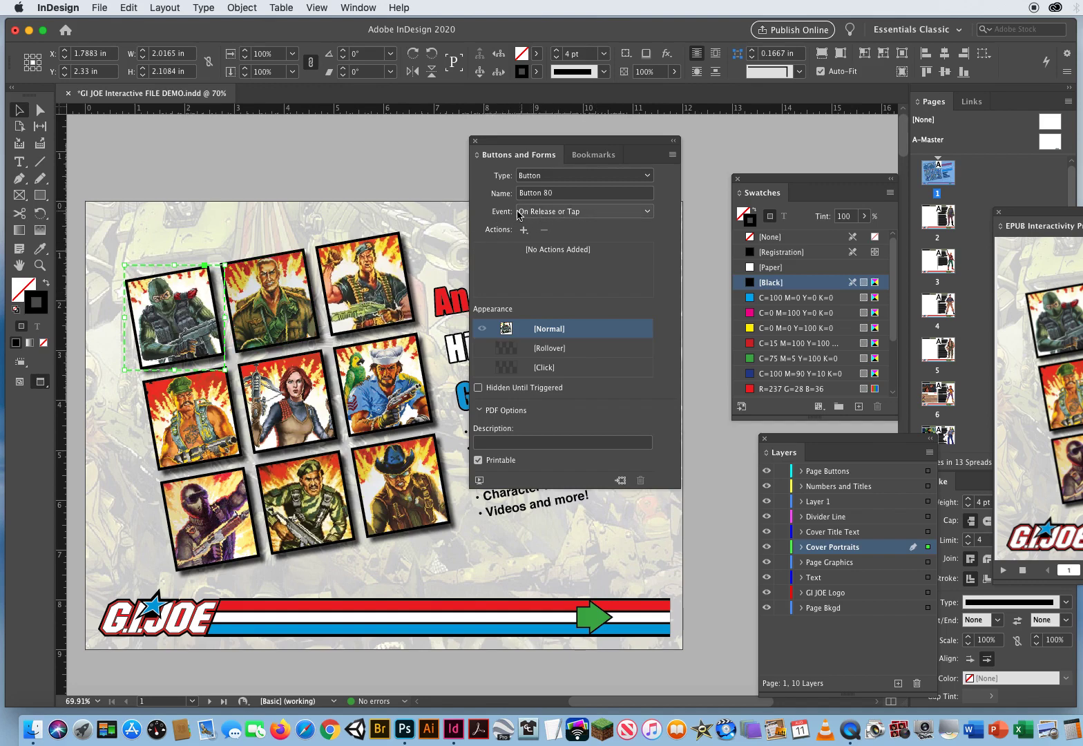
Set the button's event to On Click and add a Go To Page action
{"action": "left_click", "coordinate": [574, 214]}
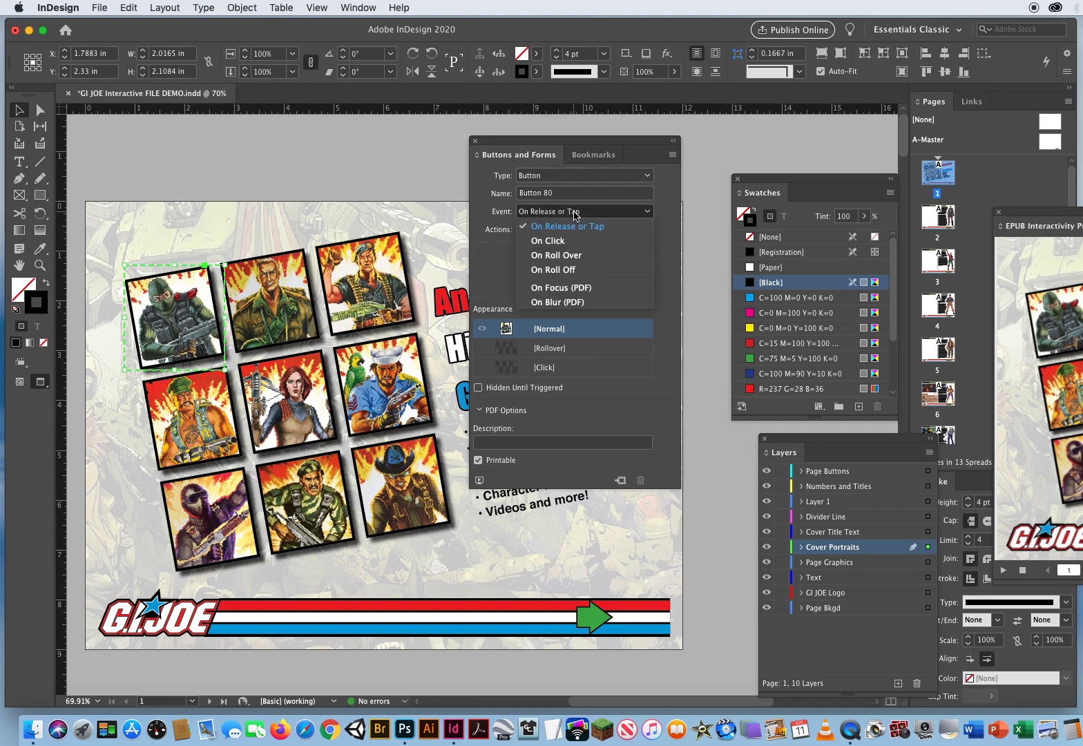
{"action": "left_click", "coordinate": [553, 242]}
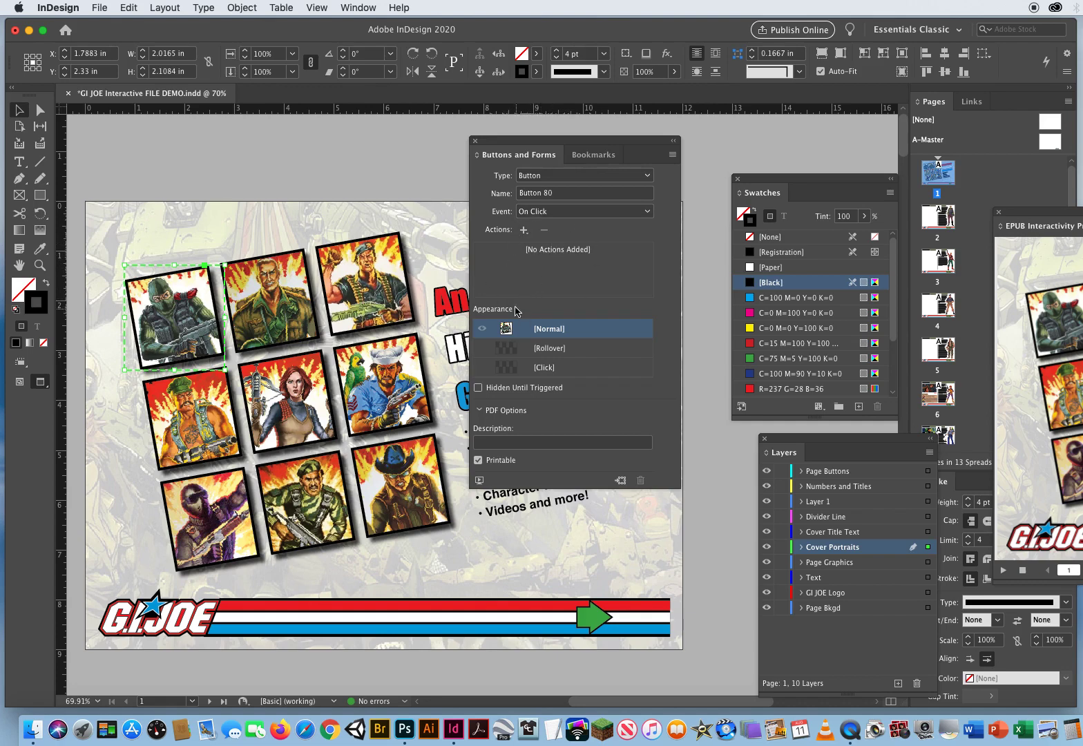
{"action": "left_click", "coordinate": [524, 231]}
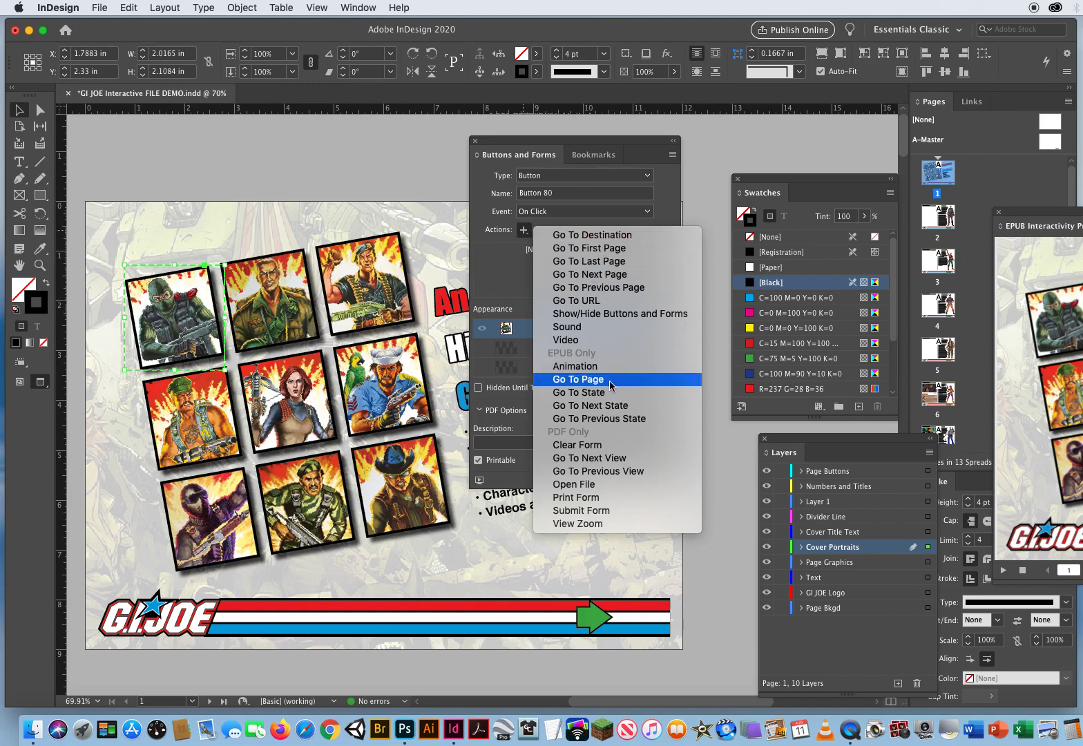
{"action": "left_click", "coordinate": [578, 379]}
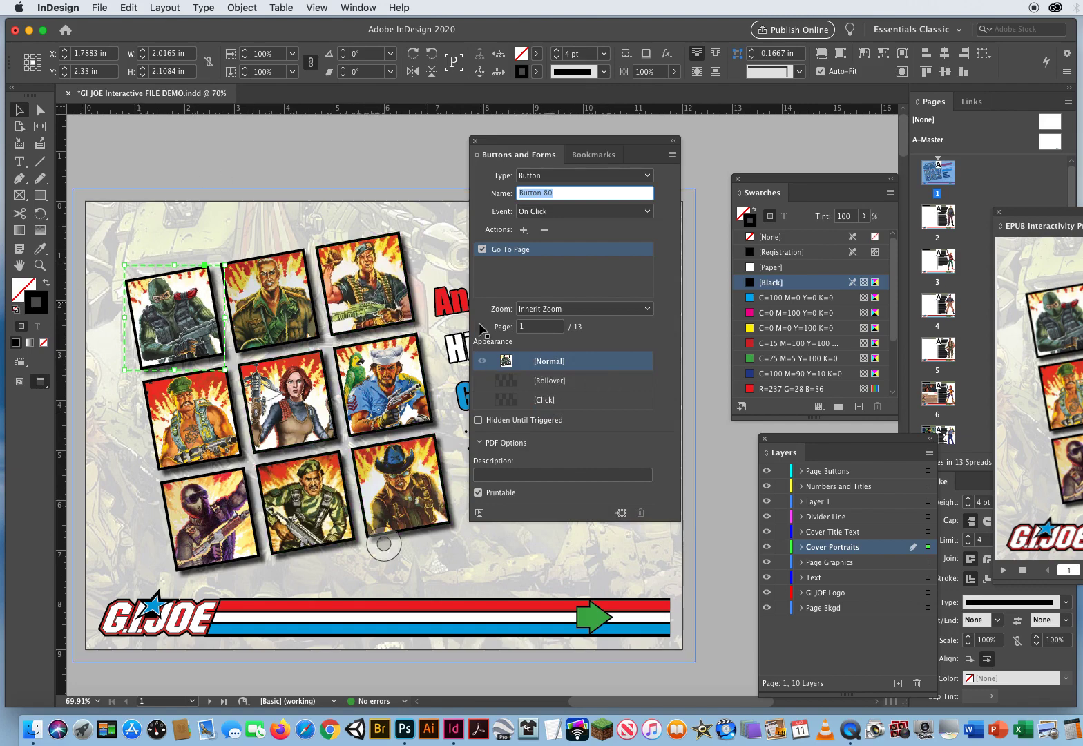
Target page 2 and give Button 80's Rollover state a yellow C=0 M=0 Y=100 K=0 stroke
{"action": "left_click", "coordinate": [543, 327]}
{"action": "type", "text": "2"}
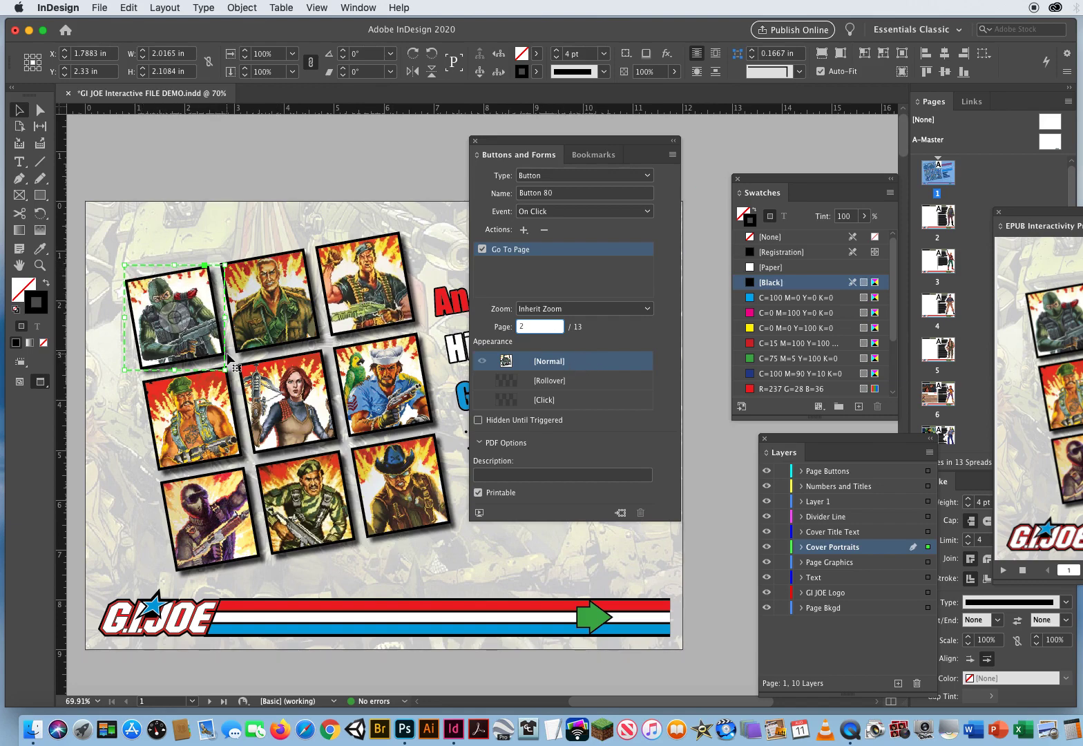
{"action": "left_click", "coordinate": [557, 385]}
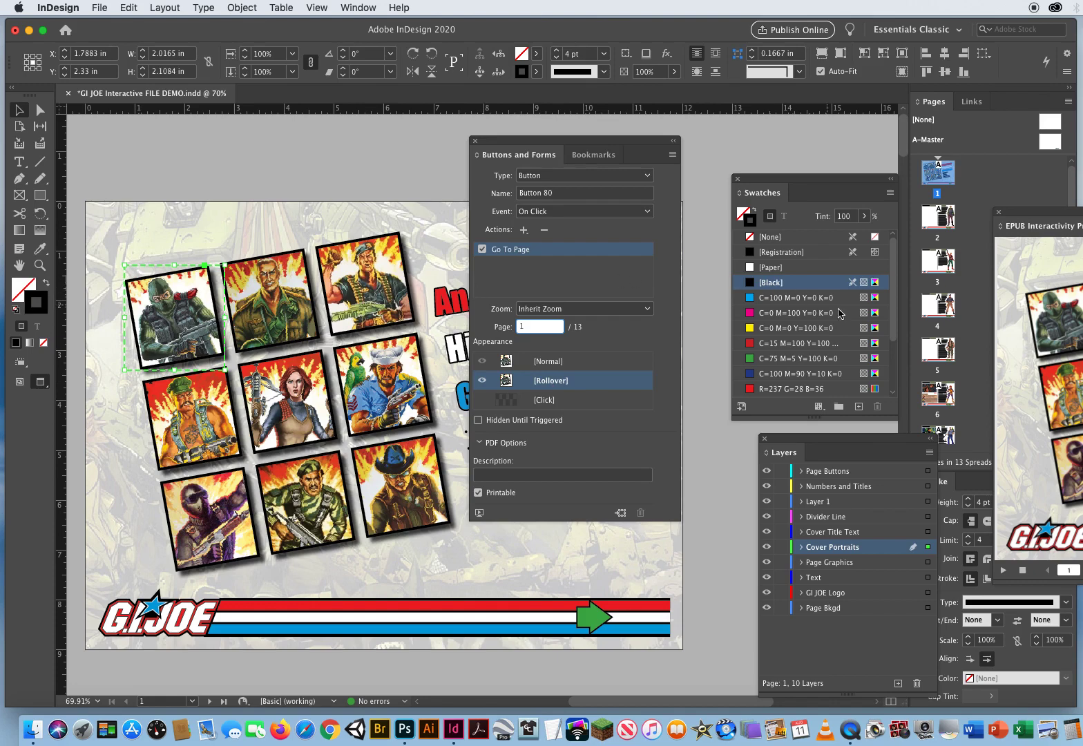
{"action": "left_click", "coordinate": [787, 329]}
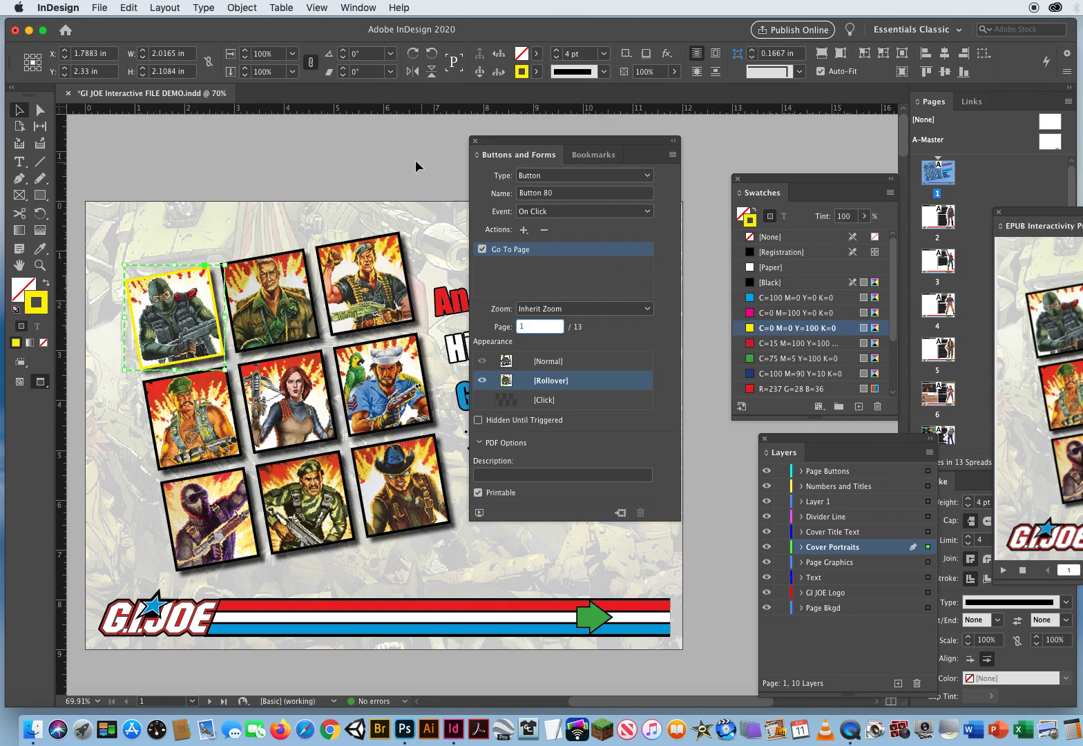
{"action": "left_click", "coordinate": [574, 362]}
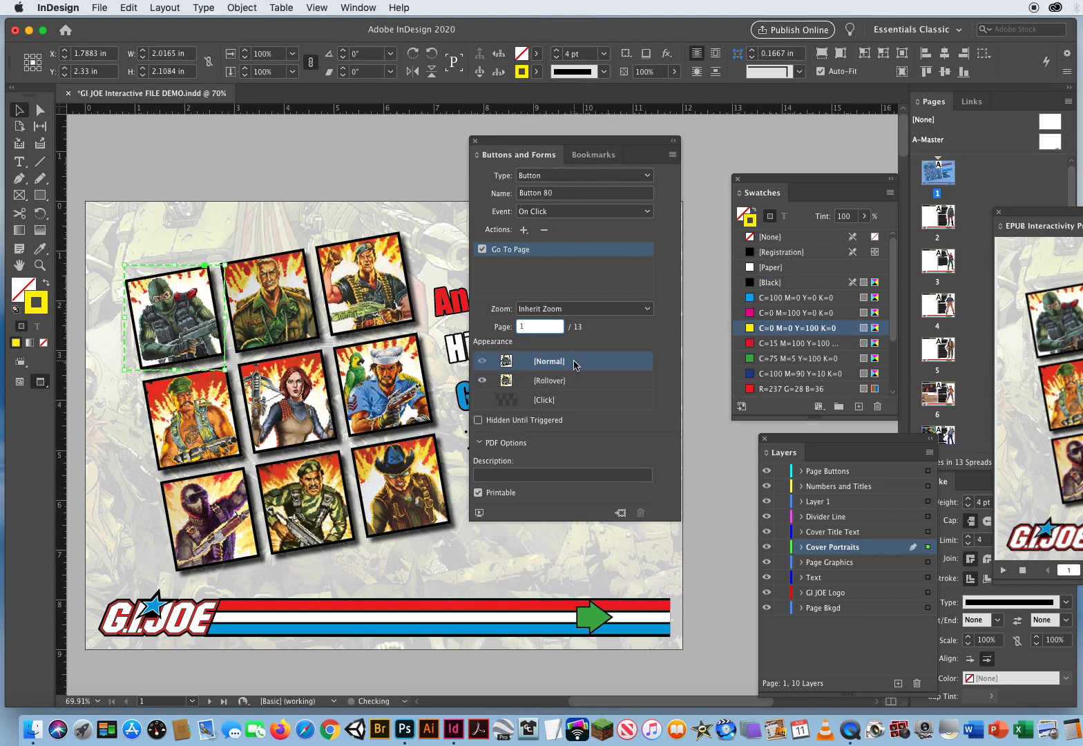
{"action": "left_click", "coordinate": [381, 152]}
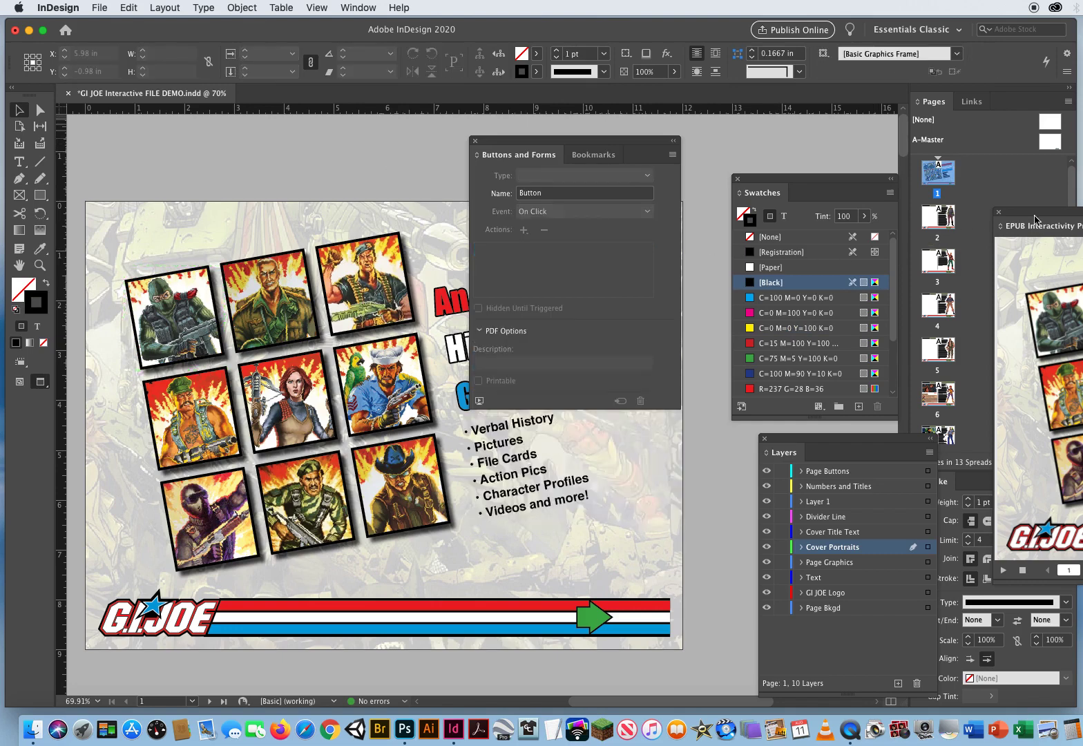
Play the cover in the EPUB Interactivity Preview using Preview Document Mode
{"action": "left_click_drag", "start_coordinate": [1035, 214], "coordinate": [291, 135]}
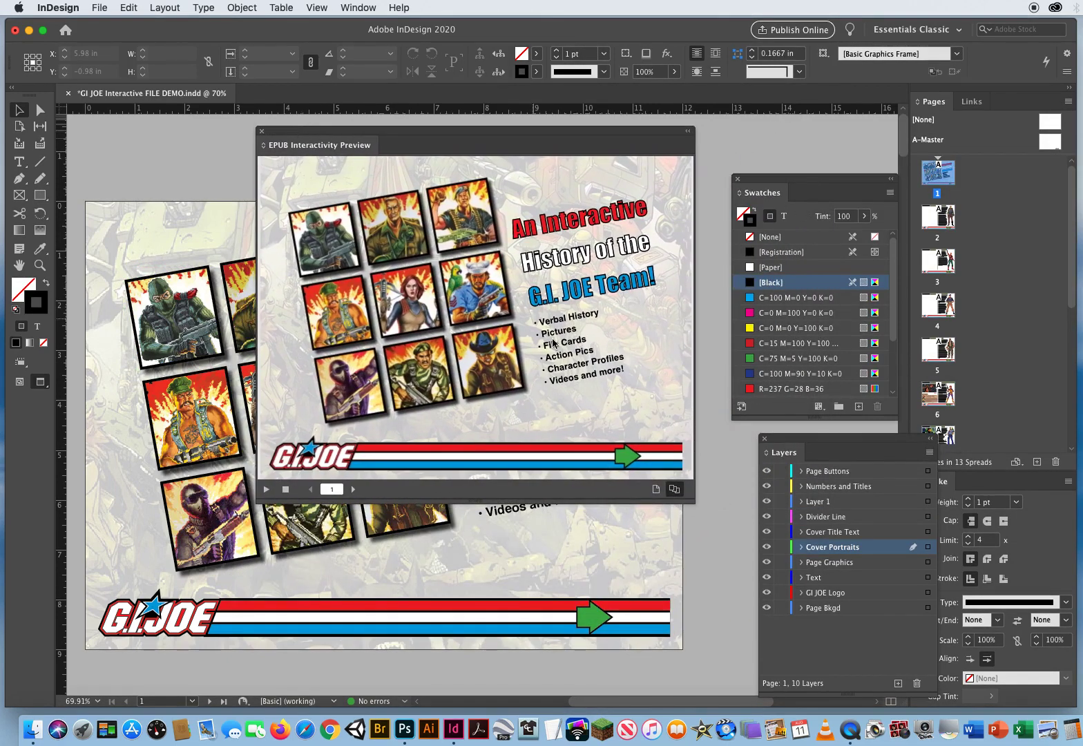
{"action": "left_click", "coordinate": [677, 492]}
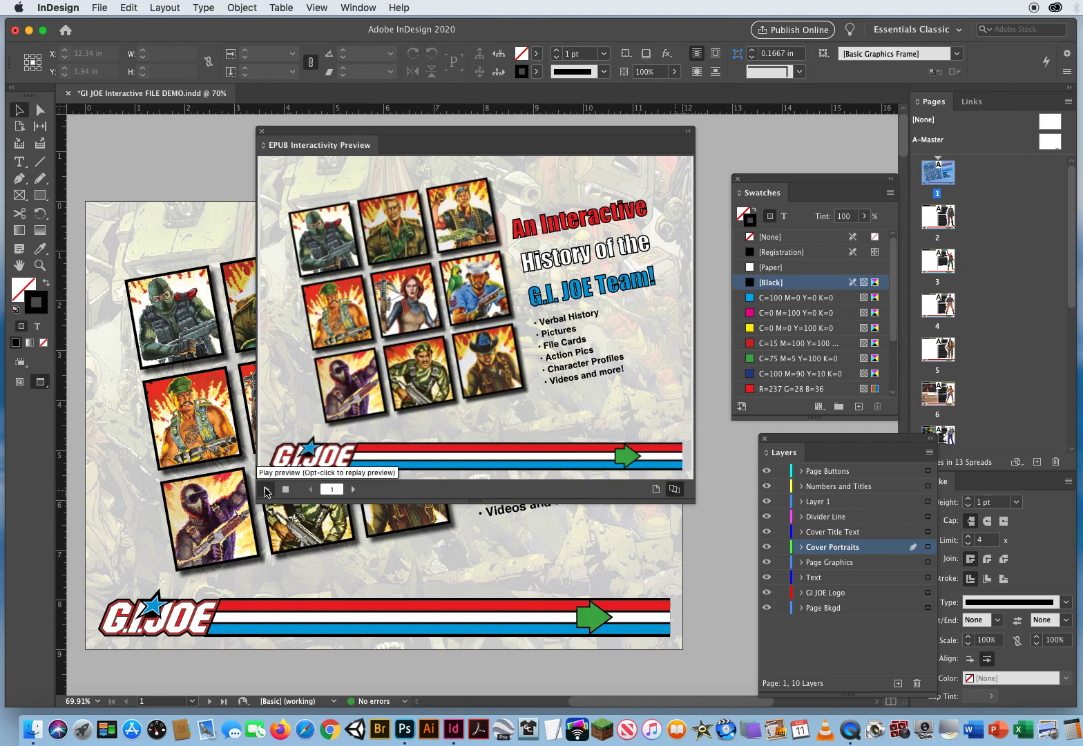
{"action": "left_click", "coordinate": [266, 492]}
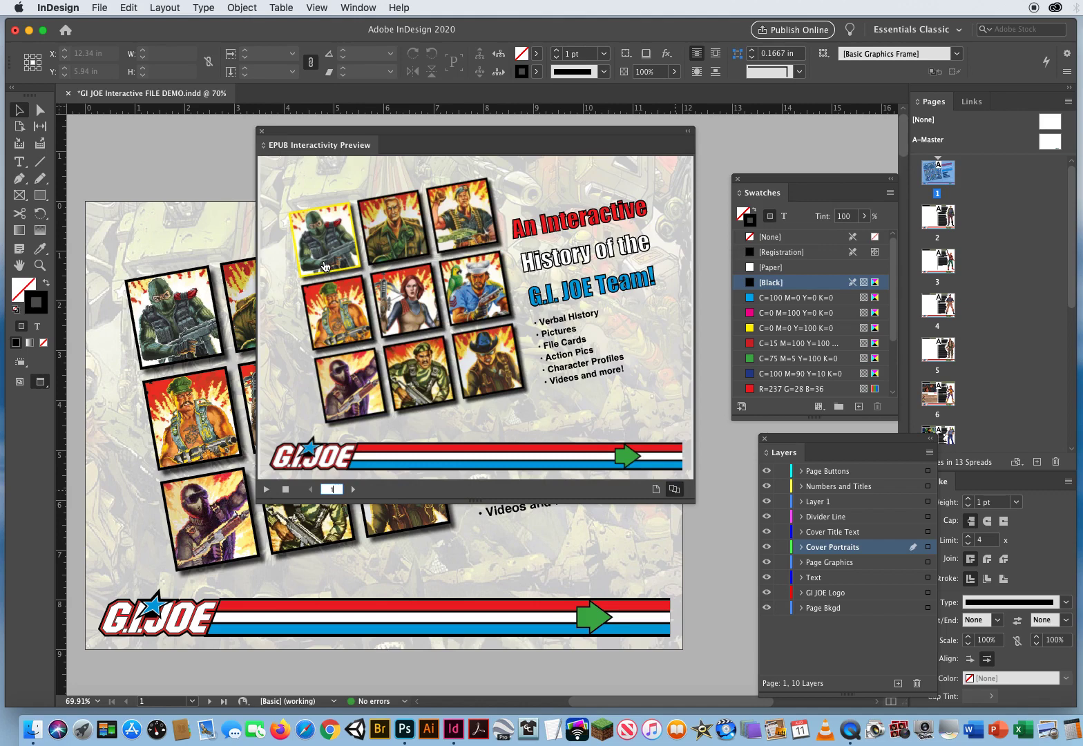
Change Button 80's Go To Page target to page 2
{"action": "left_click_drag", "start_coordinate": [280, 134], "coordinate": [997, 173]}
{"action": "left_click", "coordinate": [186, 293]}
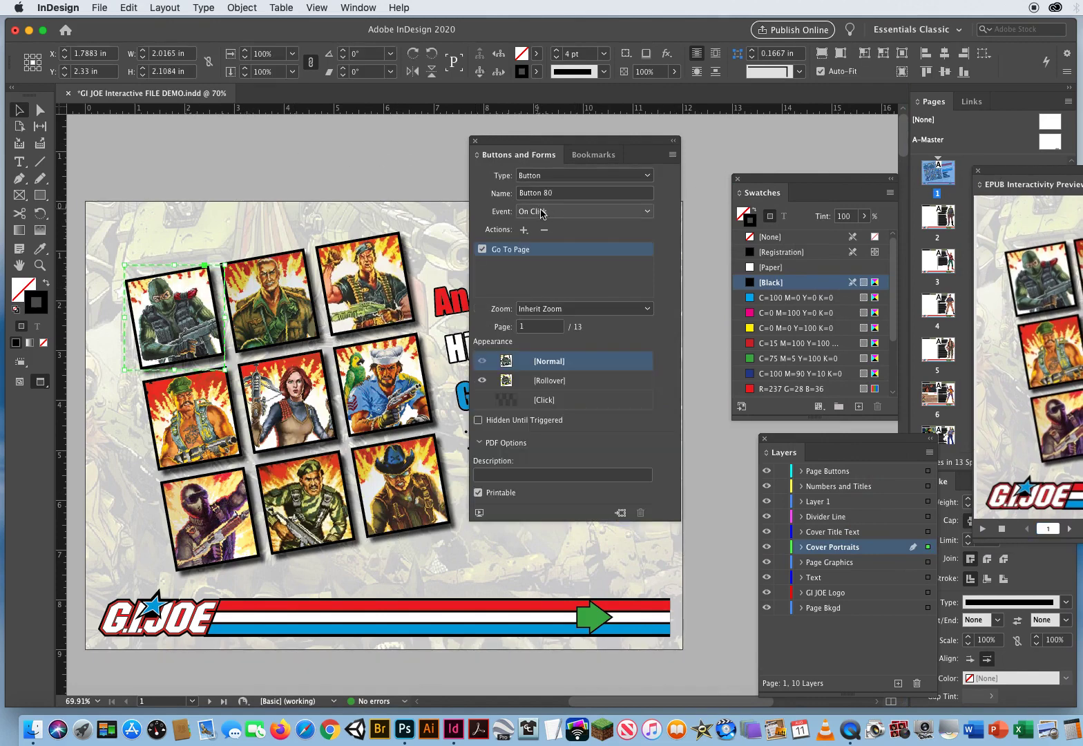
{"action": "left_click", "coordinate": [532, 327]}
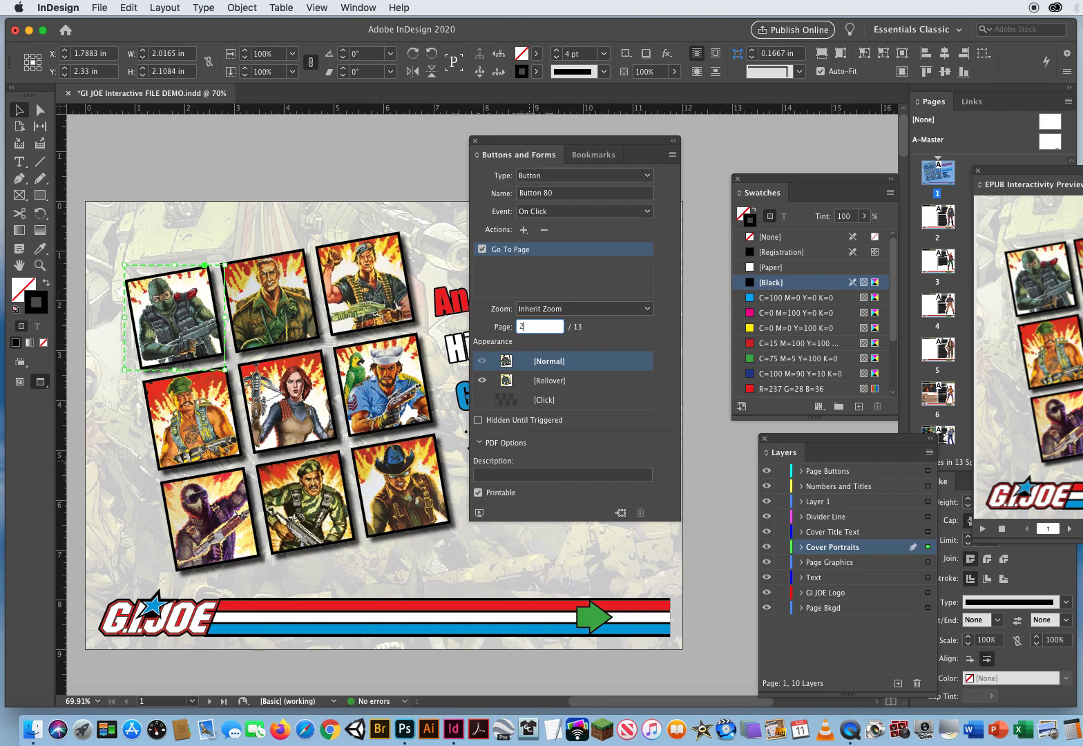
{"action": "key", "text": "Return"}
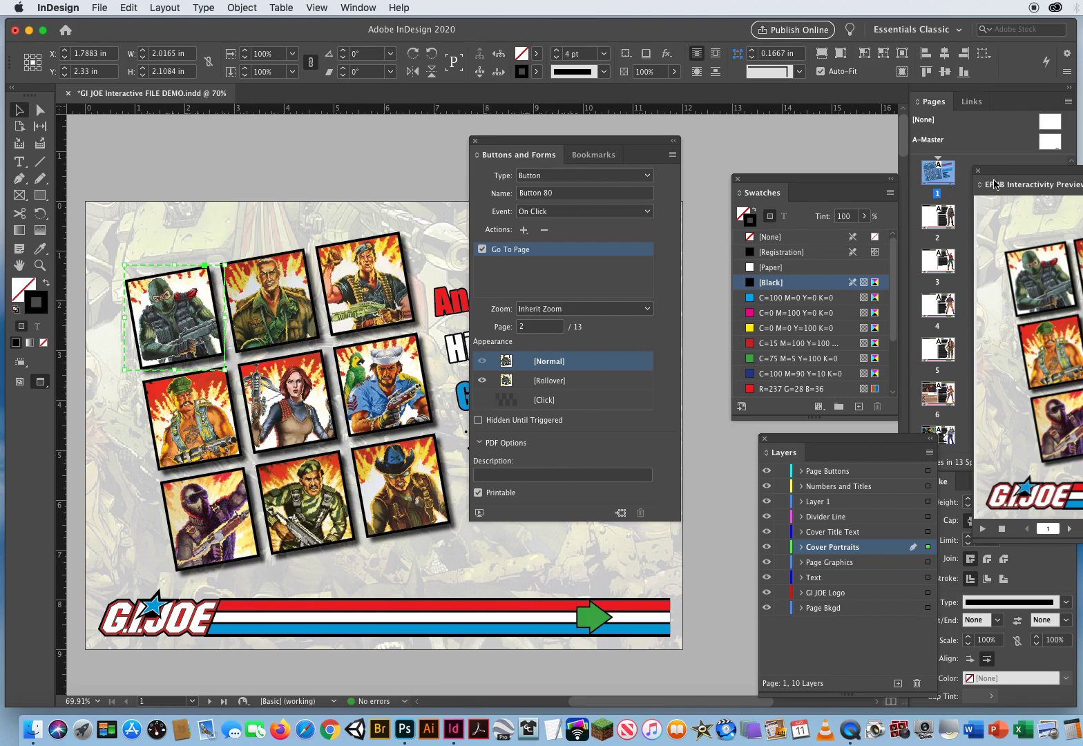
In the enlarged EPUB preview, confirm the first portrait opens the Beach Head page 2
{"action": "left_click_drag", "start_coordinate": [998, 184], "coordinate": [302, 168]}
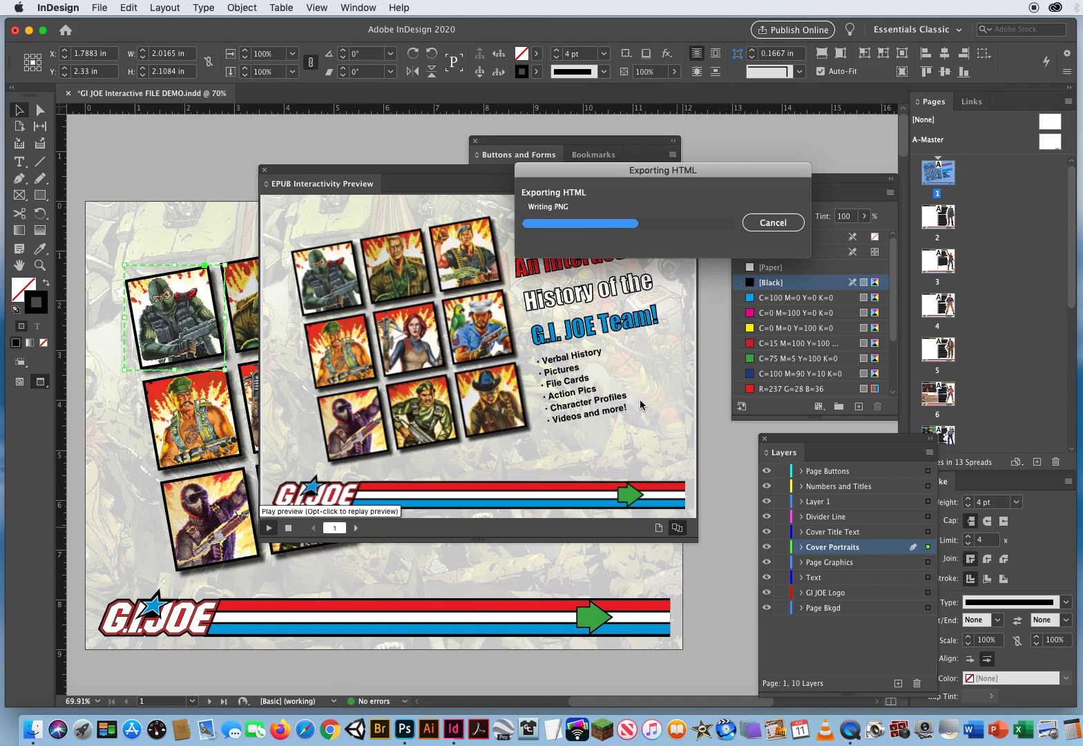
{"action": "left_click", "coordinate": [331, 260]}
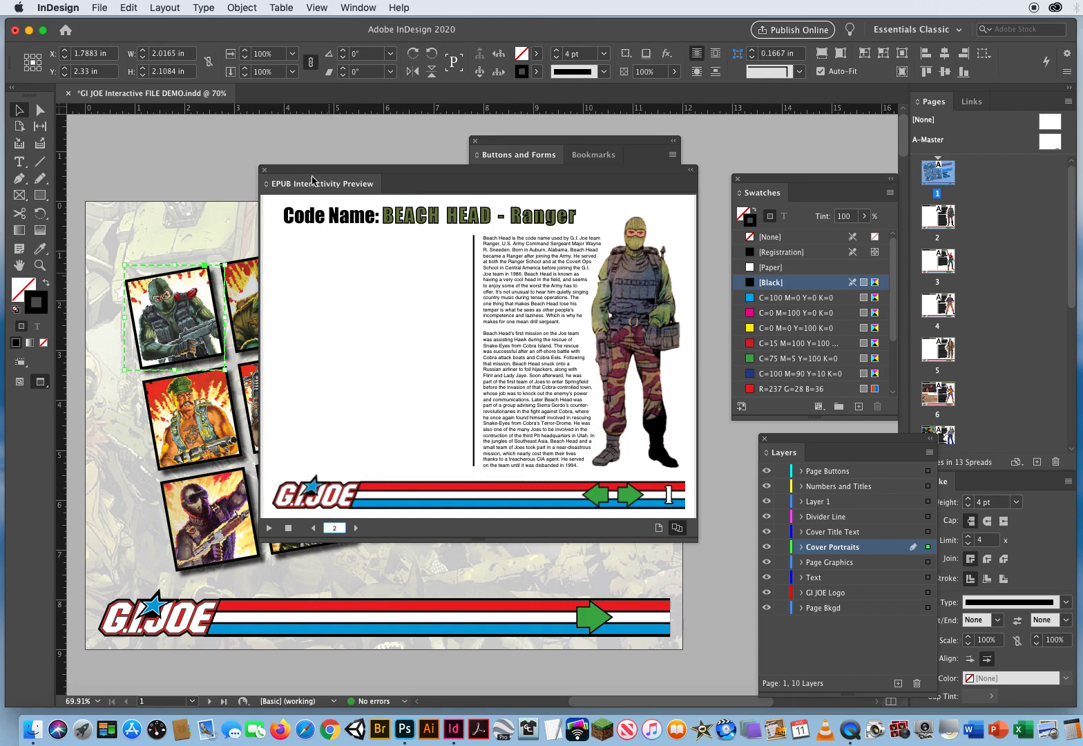
{"action": "left_click_drag", "start_coordinate": [281, 171], "coordinate": [1013, 238]}
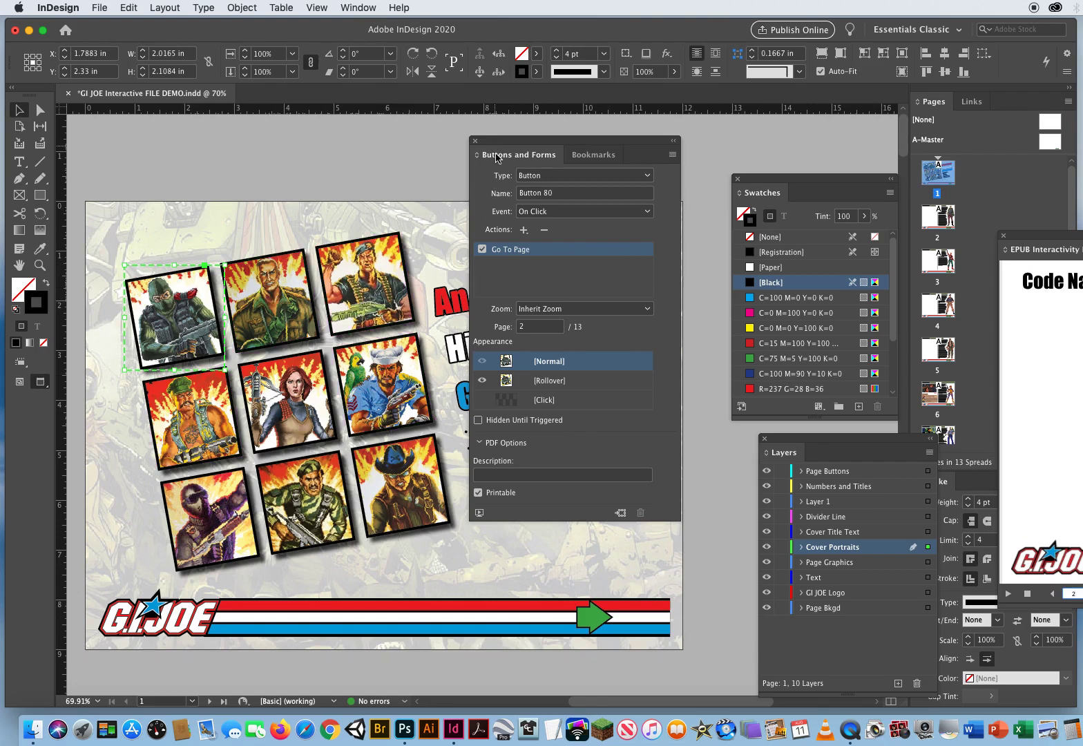
Convert the second portrait to a button with a yellow Rollover stroke
{"action": "left_click_drag", "start_coordinate": [381, 342], "coordinate": [363, 321]}
{"action": "left_click", "coordinate": [273, 254]}
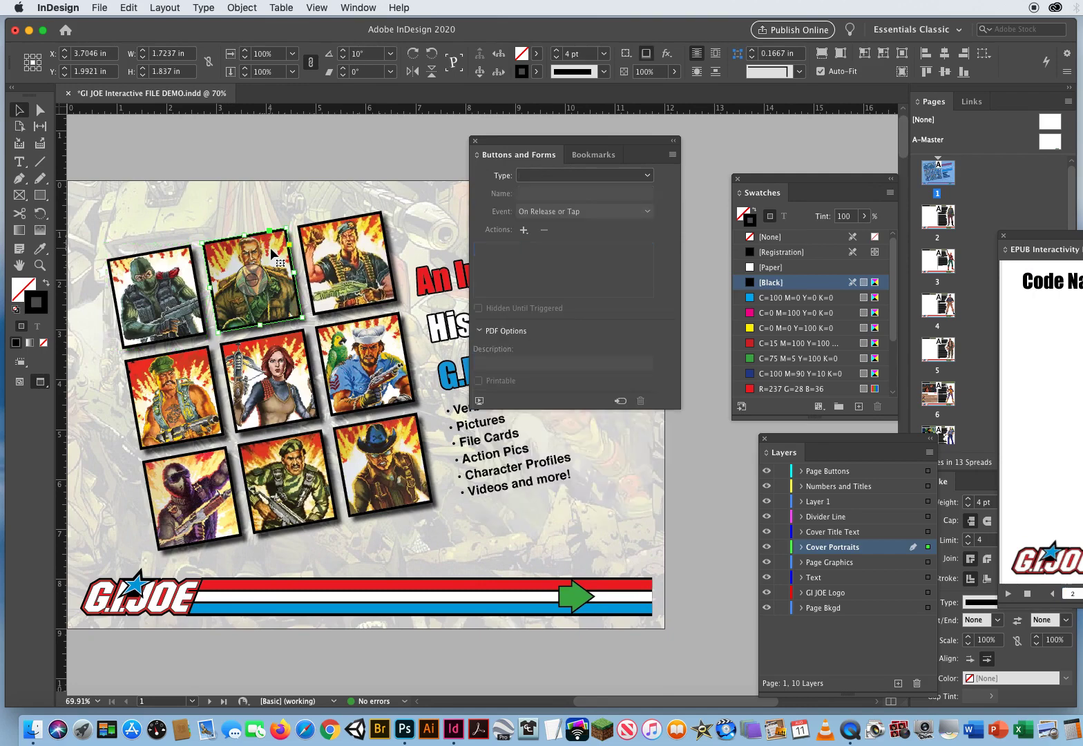
{"action": "left_click", "coordinate": [622, 402]}
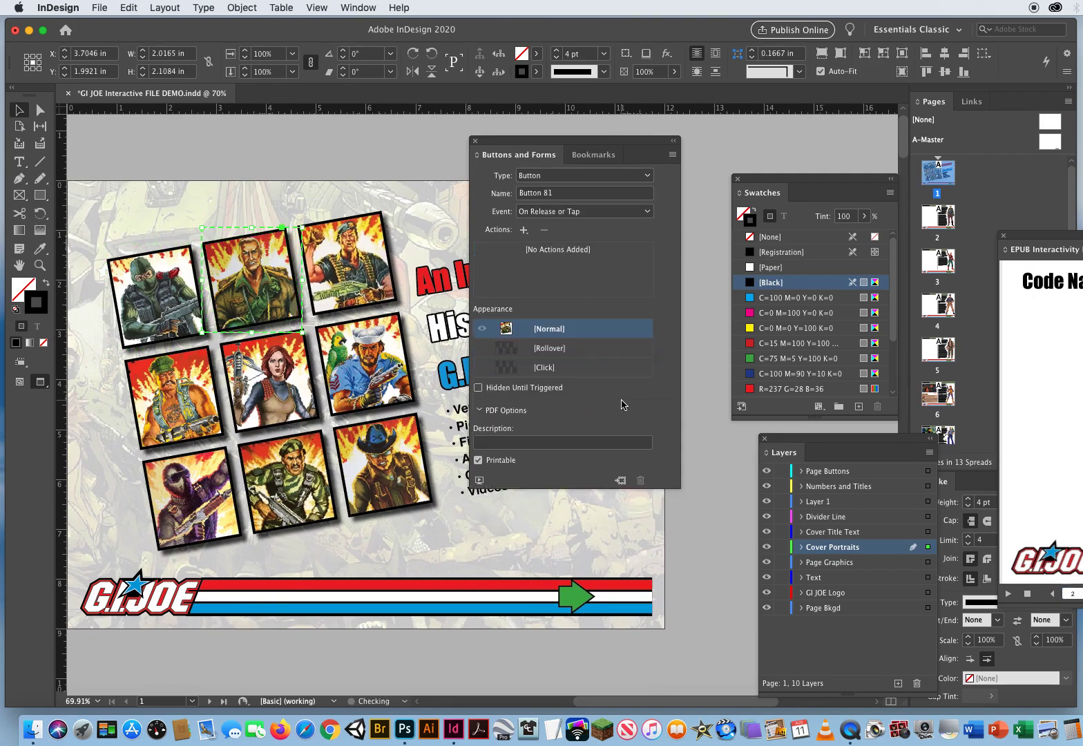
{"action": "left_click", "coordinate": [549, 354]}
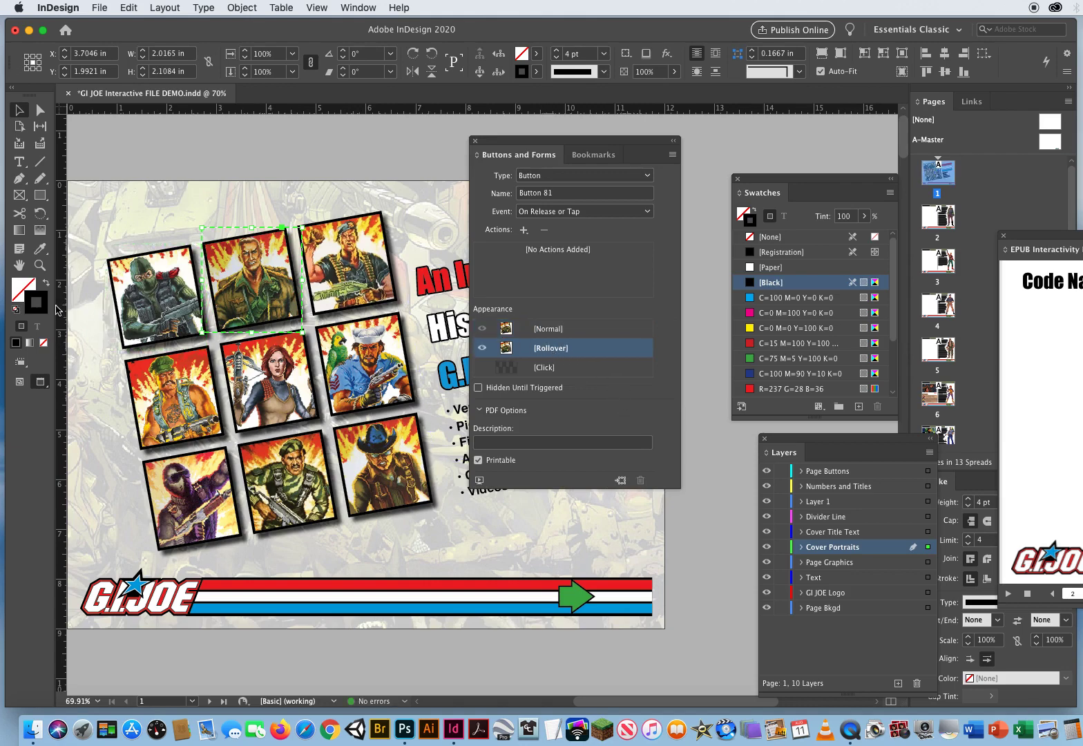
{"action": "left_click", "coordinate": [766, 329]}
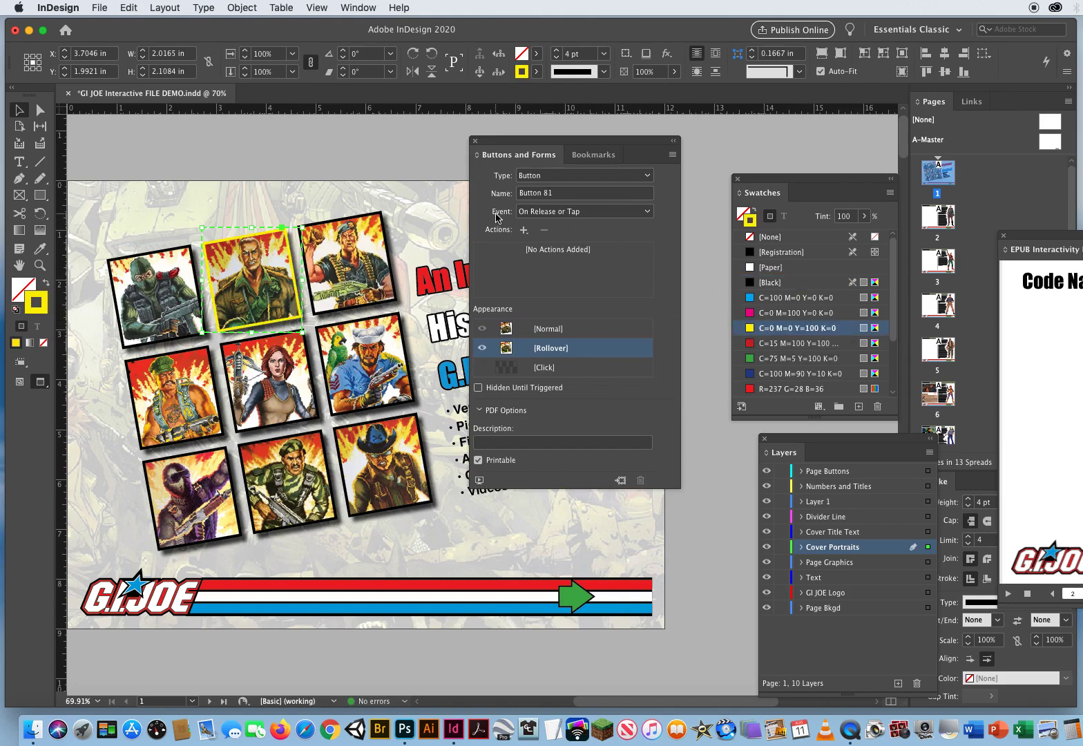
Give Button 81 an On Click Go To Page action targeting page 3
{"action": "left_click", "coordinate": [556, 213]}
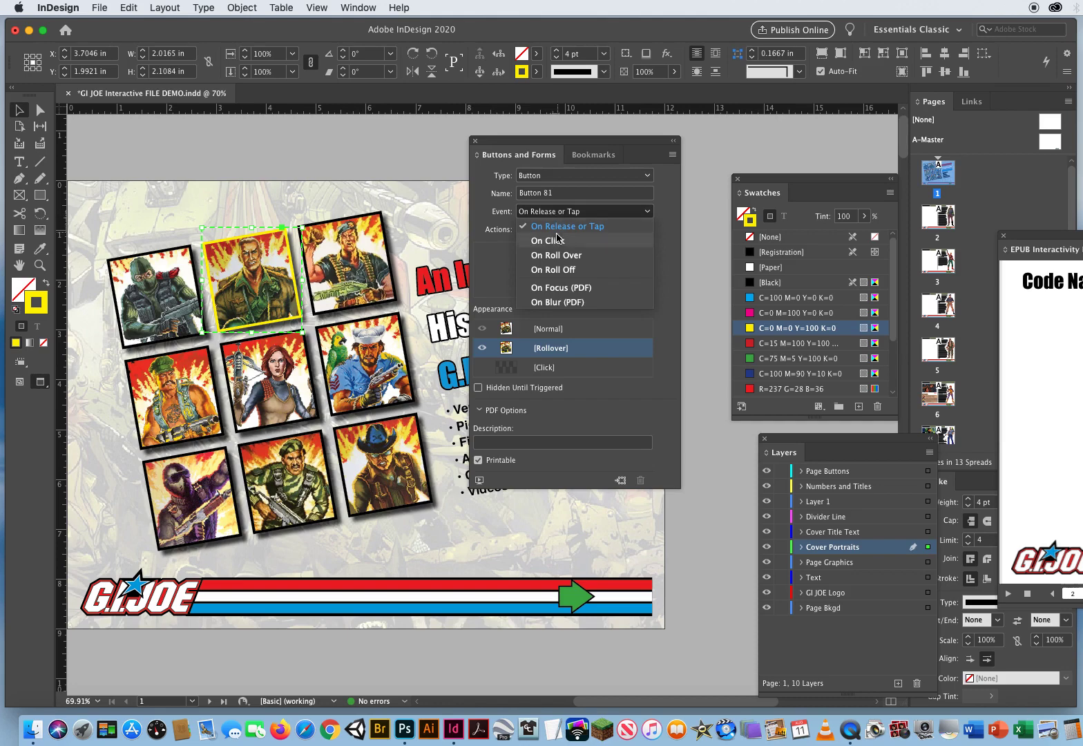
{"action": "left_click", "coordinate": [551, 242]}
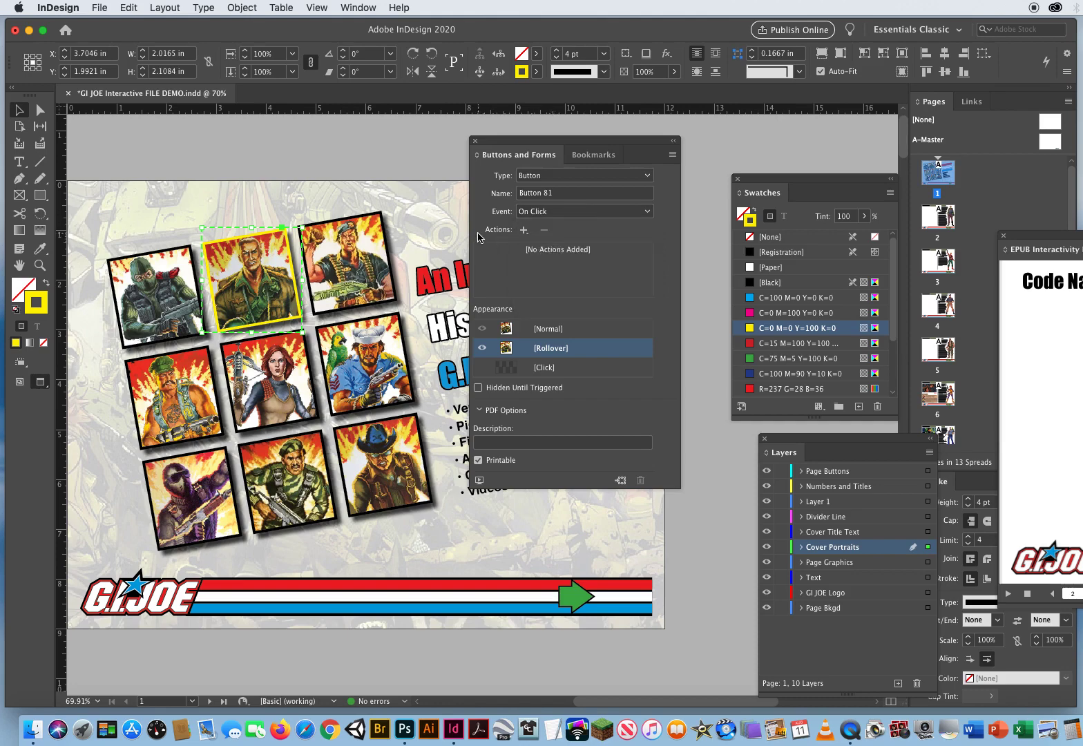
{"action": "left_click", "coordinate": [524, 230]}
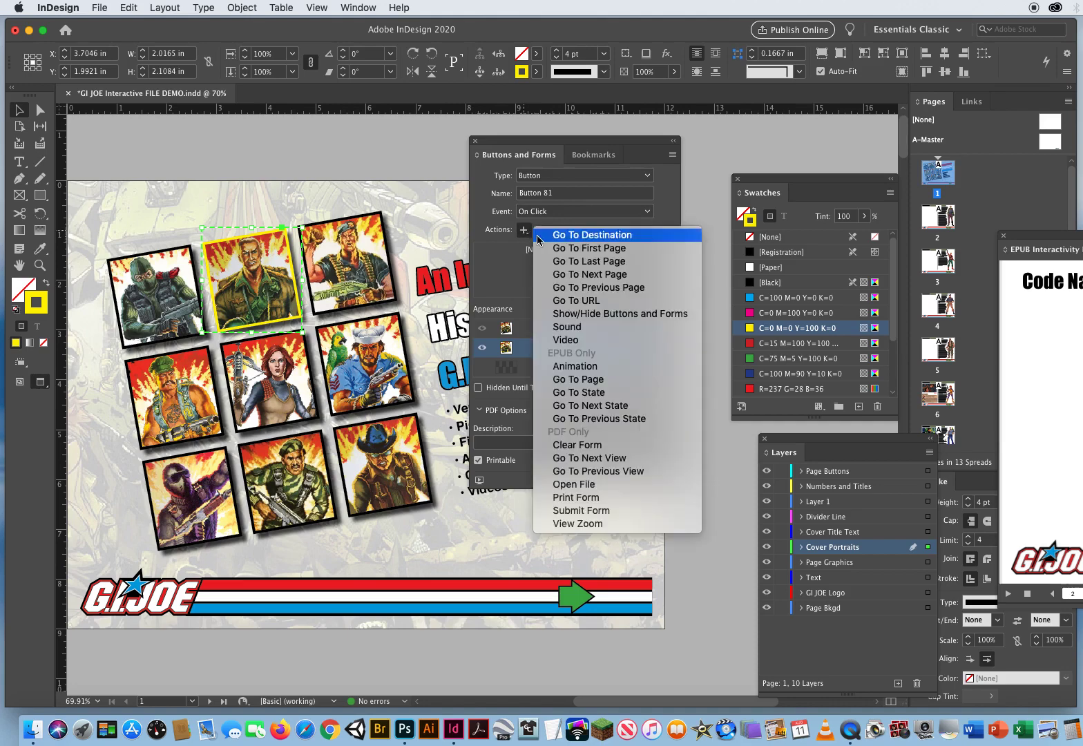
{"action": "left_click", "coordinate": [596, 381]}
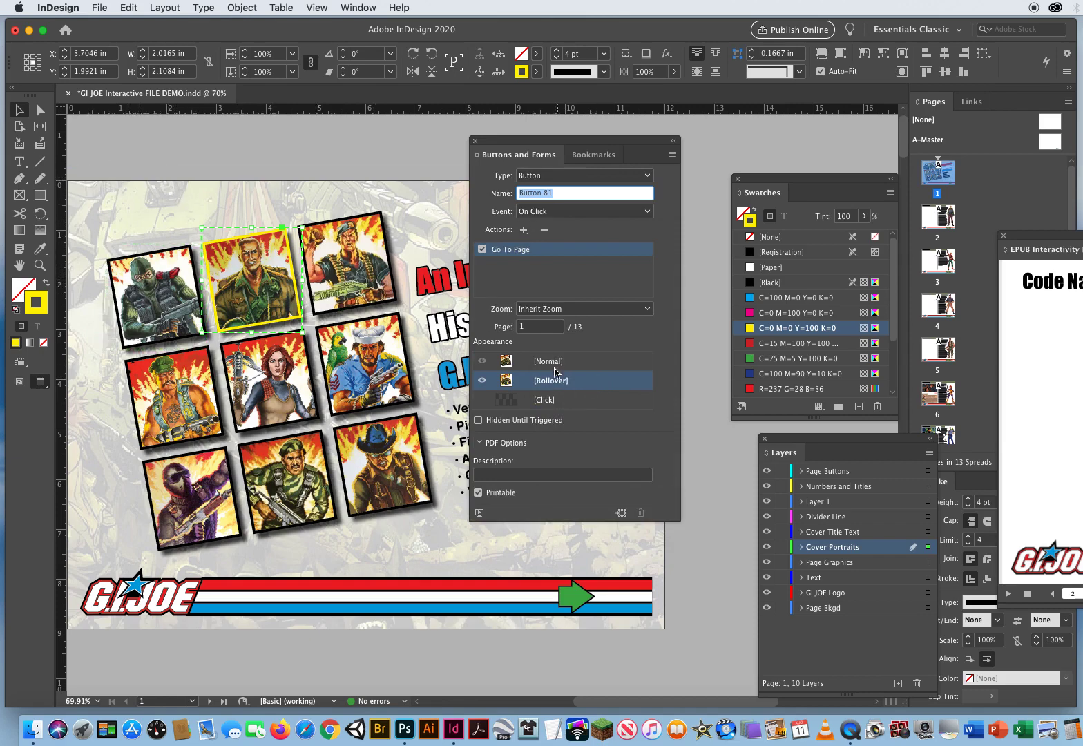
{"action": "left_click", "coordinate": [541, 327]}
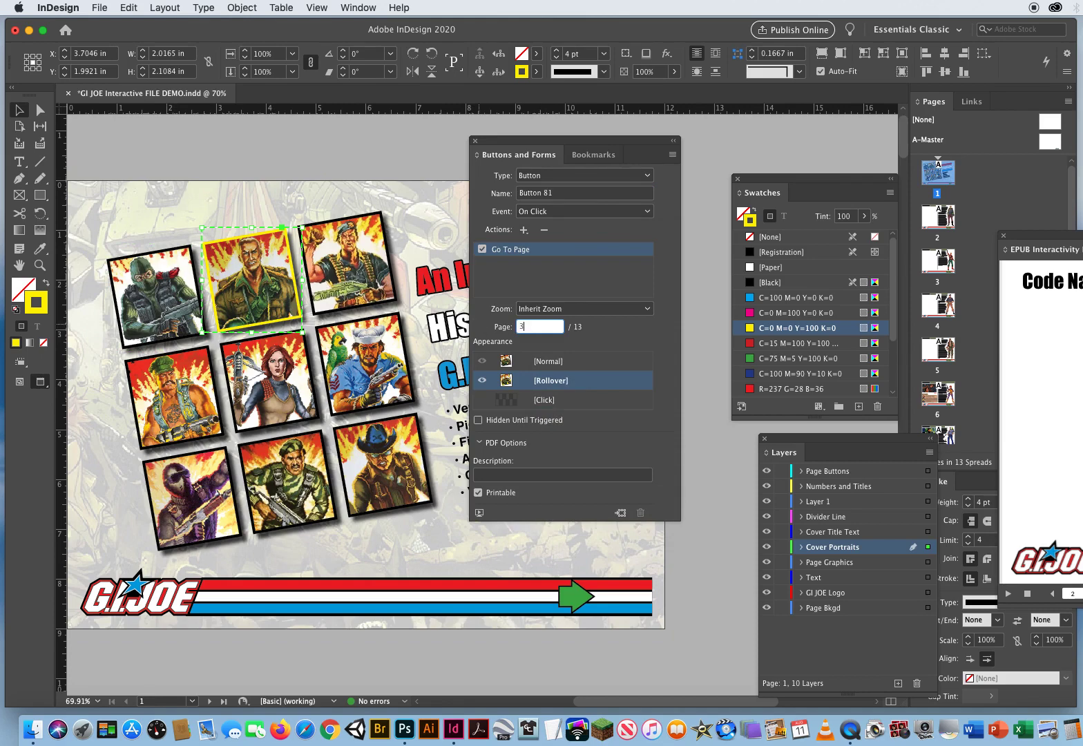
{"action": "key", "text": "Return"}
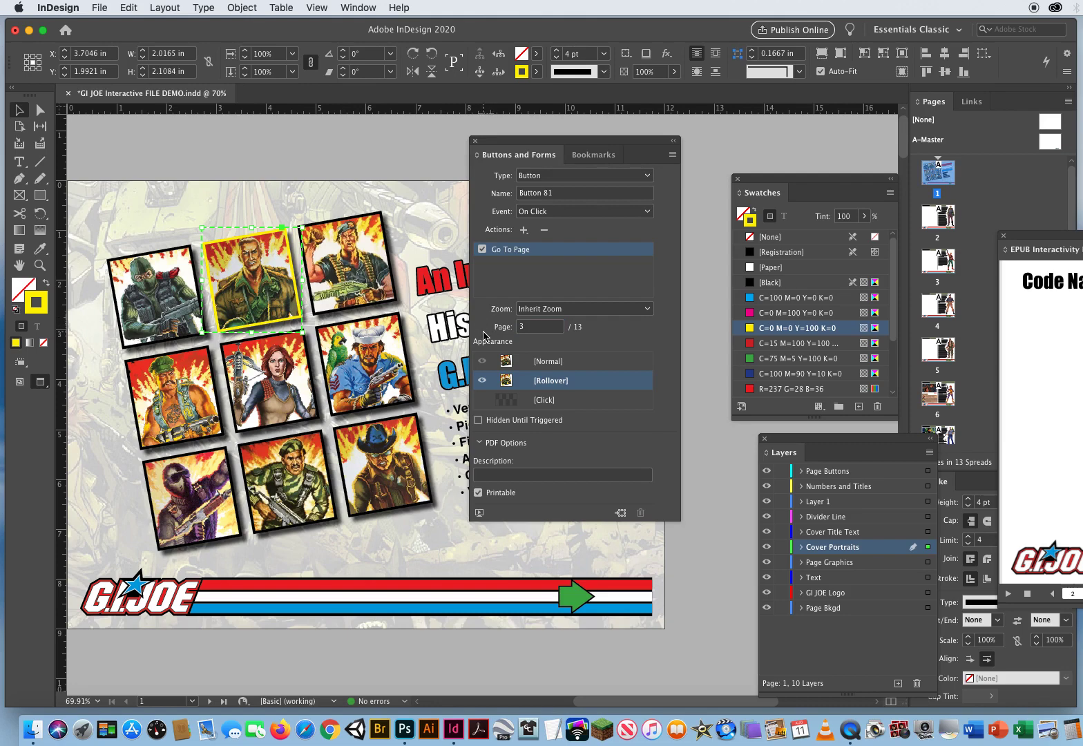
Convert the third portrait to a button with a yellow Rollover stroke
{"action": "left_click", "coordinate": [364, 235]}
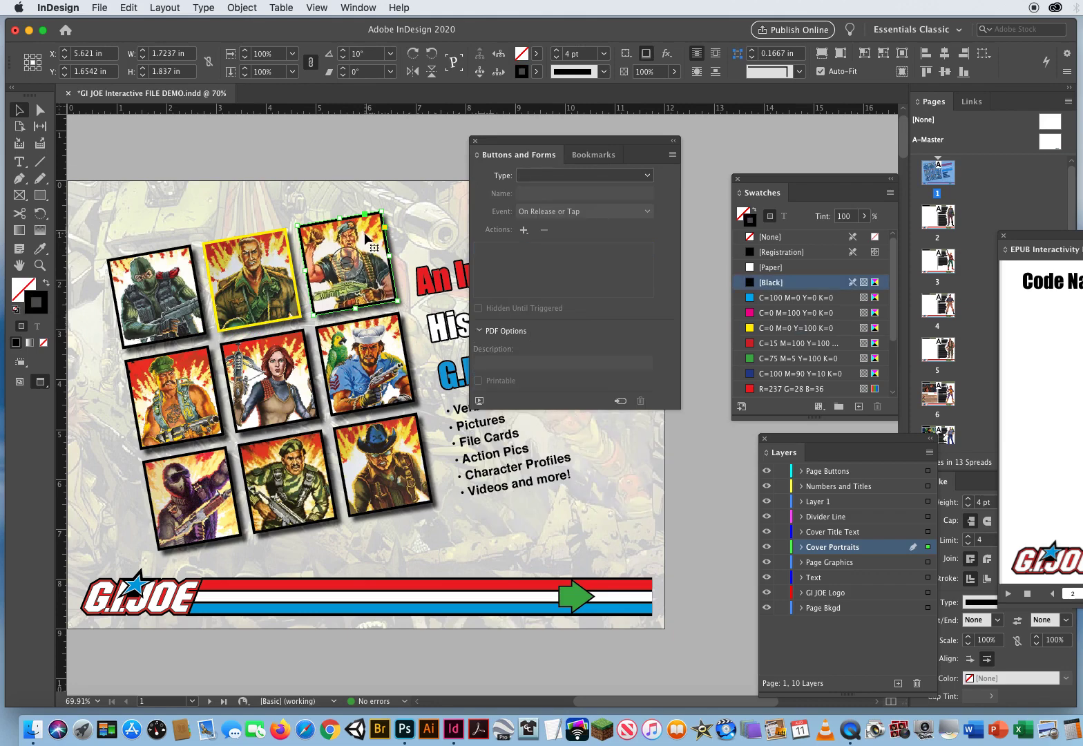
{"action": "left_click", "coordinate": [621, 402]}
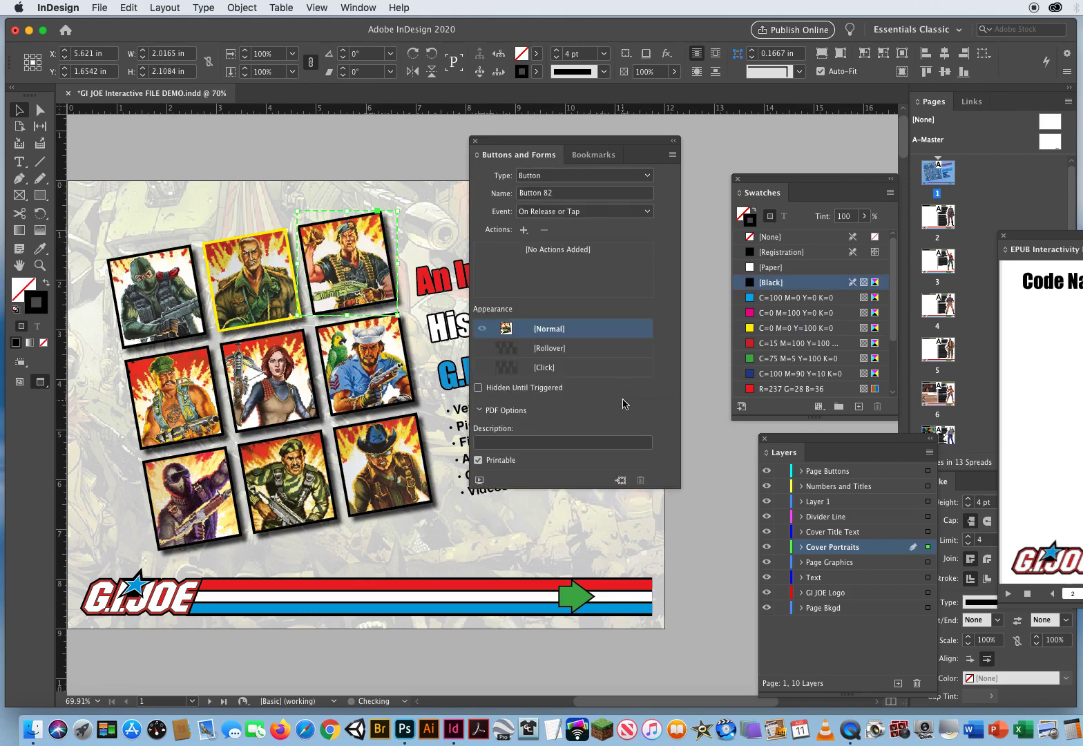
{"action": "left_click", "coordinate": [549, 351]}
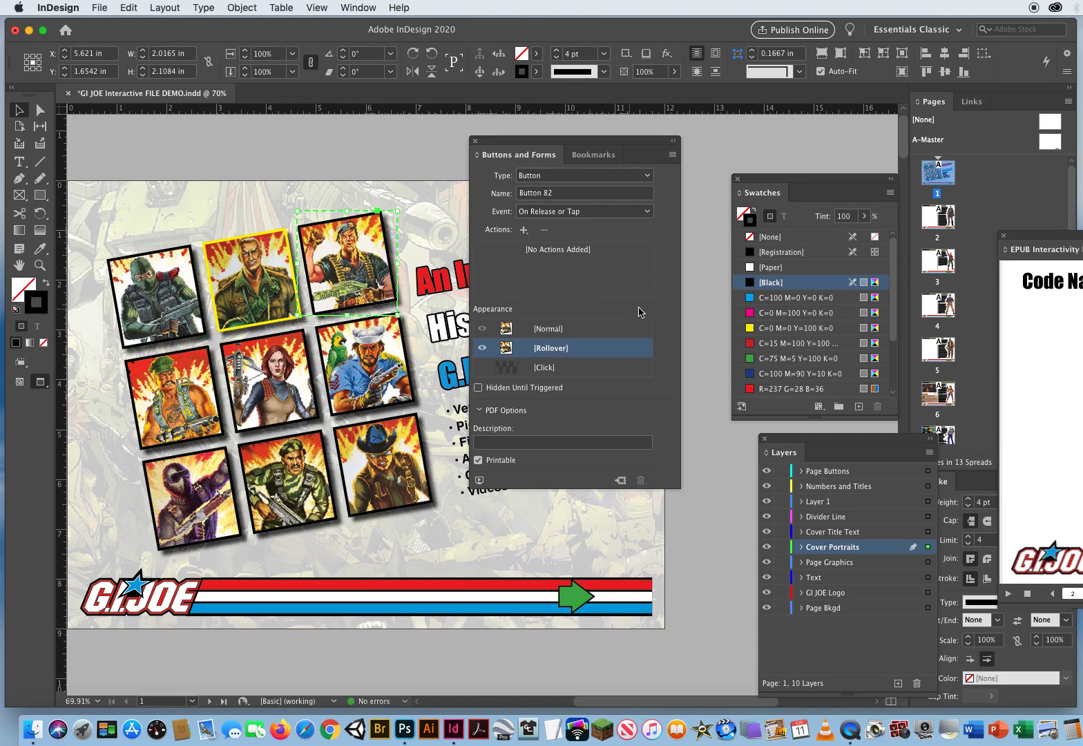
{"action": "left_click", "coordinate": [779, 329]}
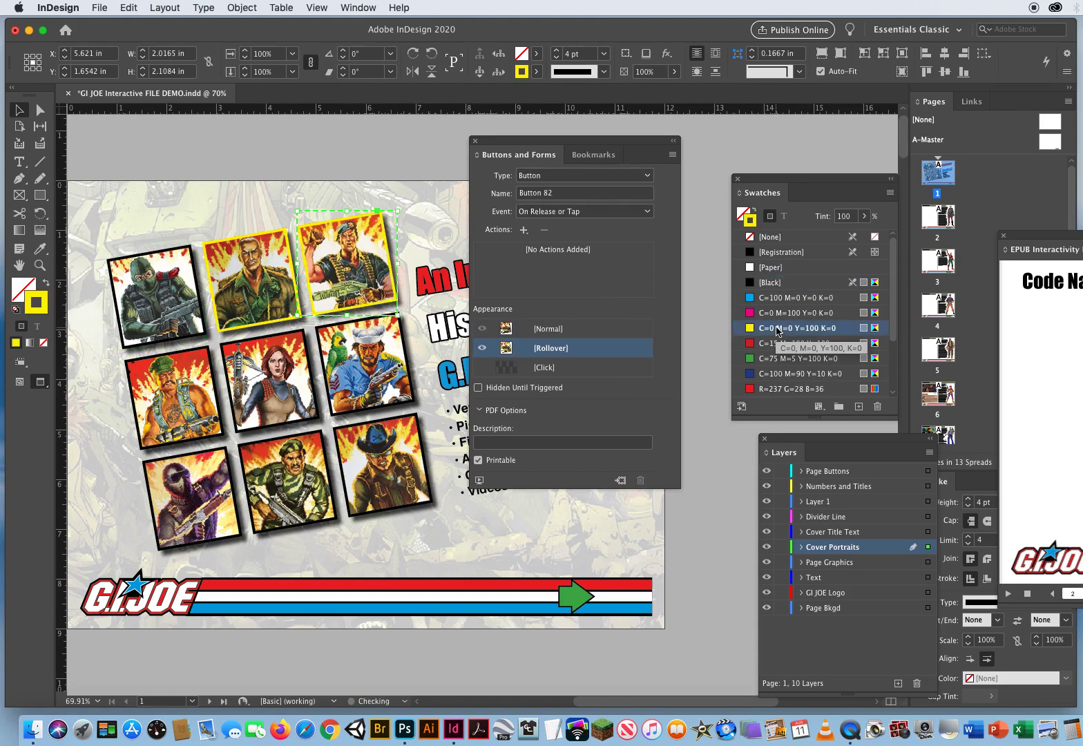
Give Button 82 an On Click Go To Page action targeting page 4
{"action": "left_click", "coordinate": [543, 212]}
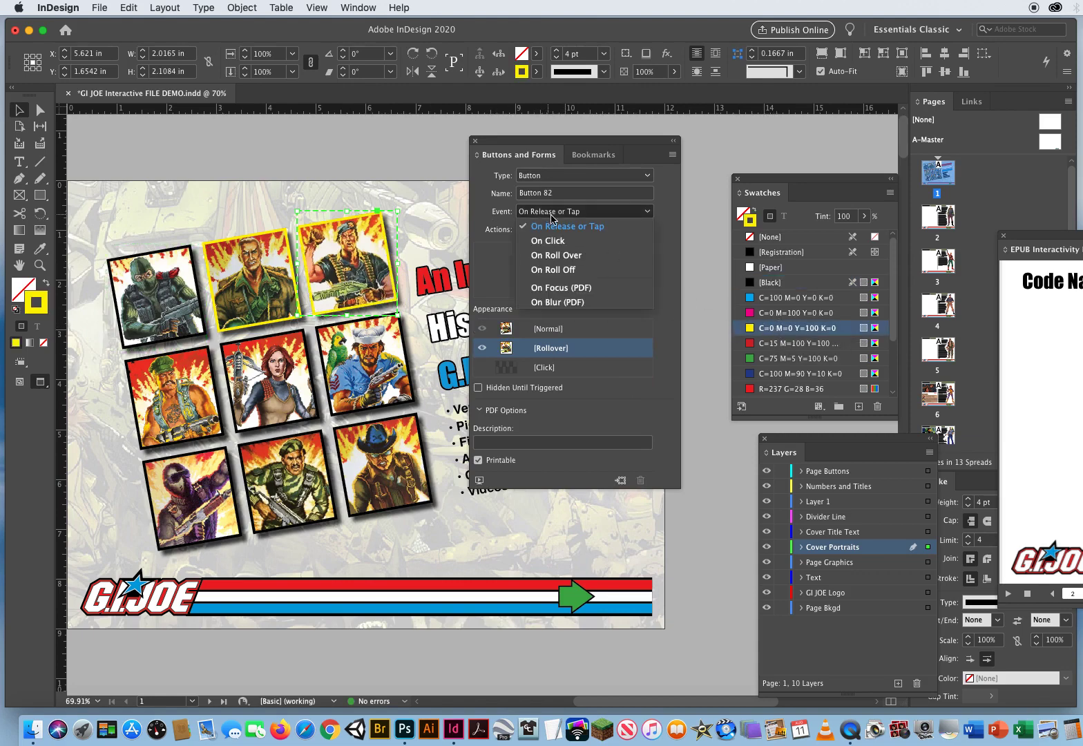
{"action": "left_click", "coordinate": [555, 242]}
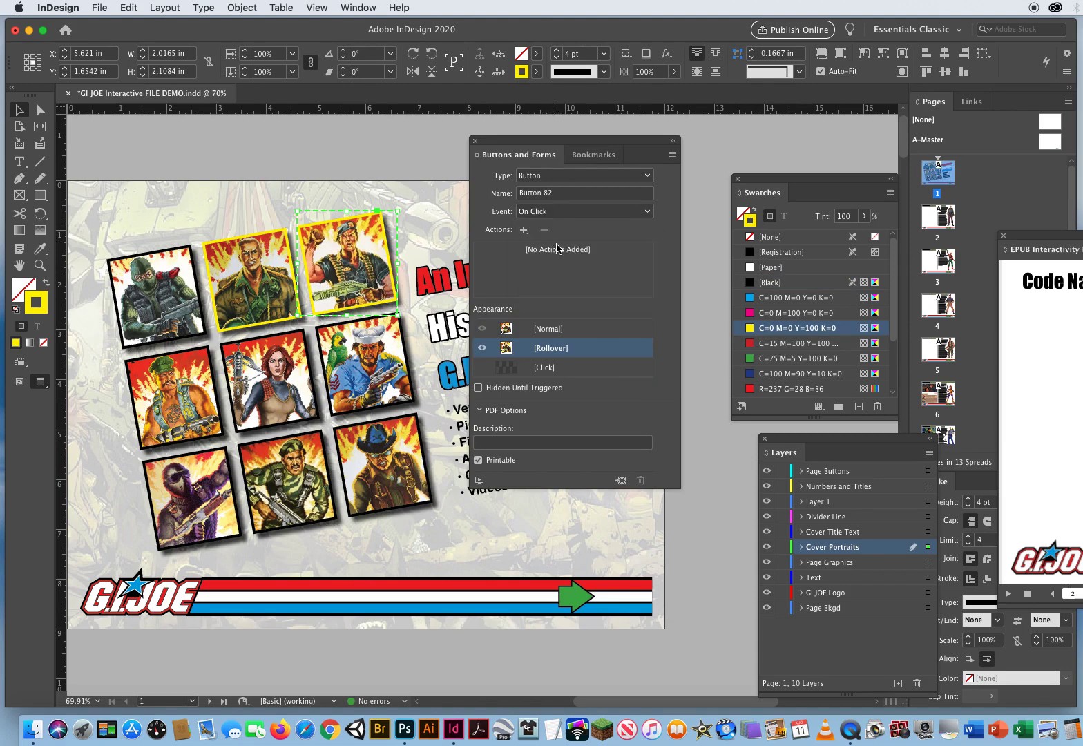
{"action": "left_click", "coordinate": [523, 230]}
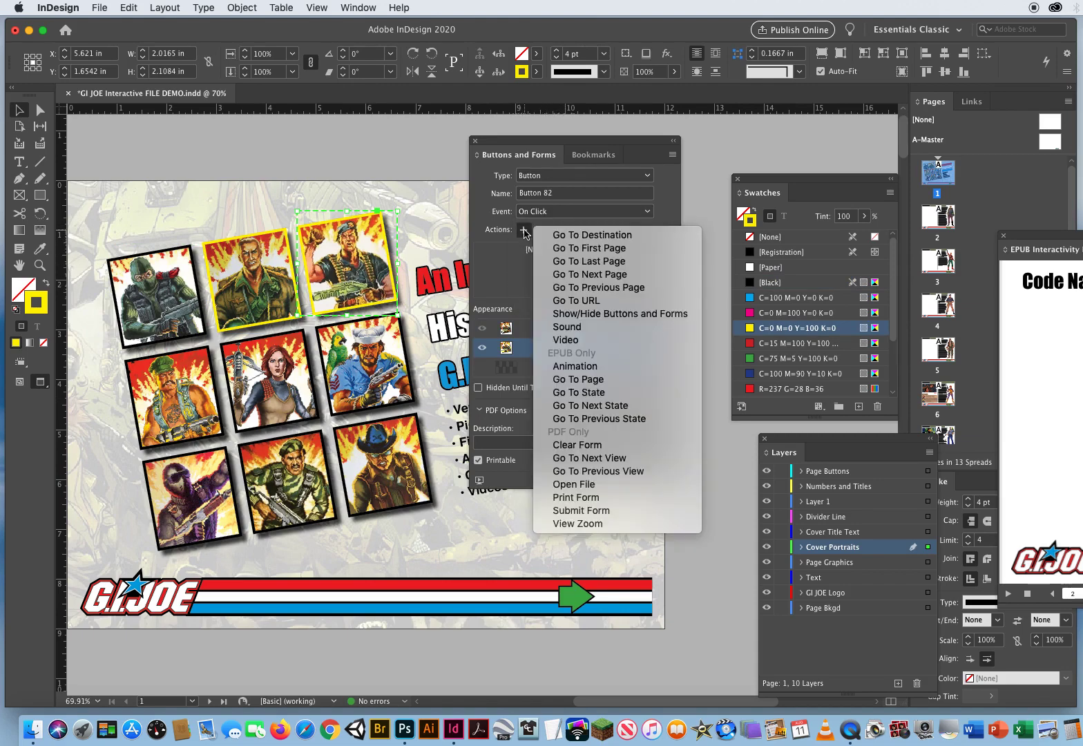
{"action": "left_click", "coordinate": [601, 382]}
{"action": "left_click", "coordinate": [543, 327]}
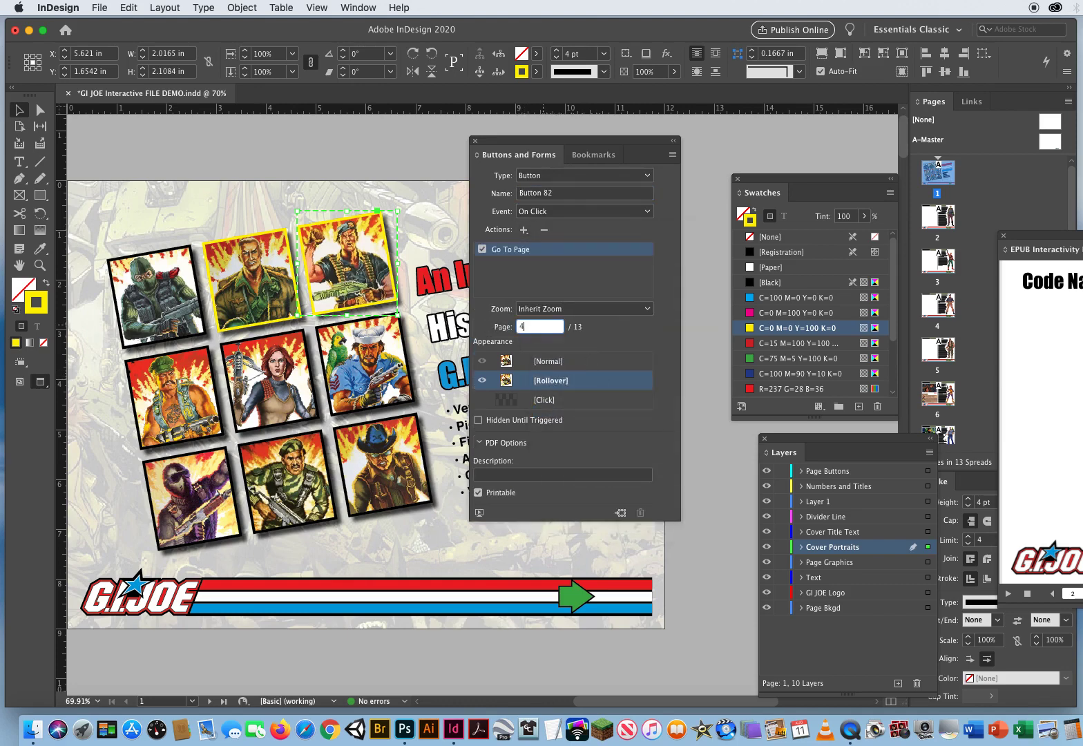
{"action": "type", "text": "4"}
{"action": "key", "text": "Return"}
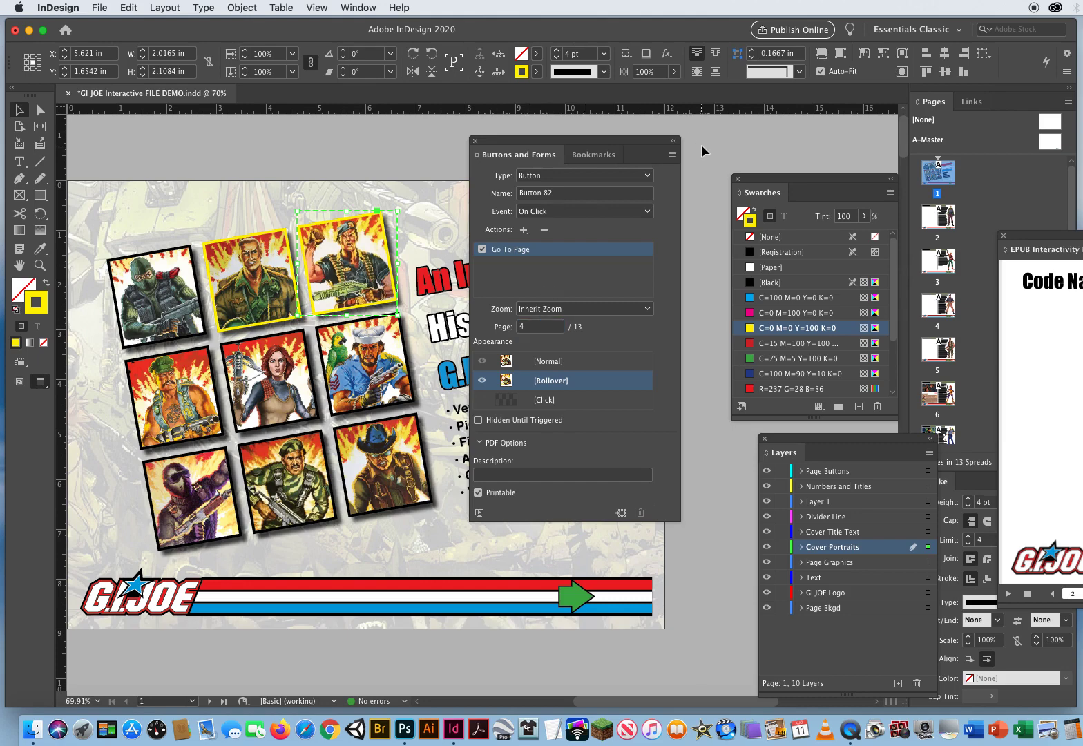
{"action": "left_click", "coordinate": [415, 160]}
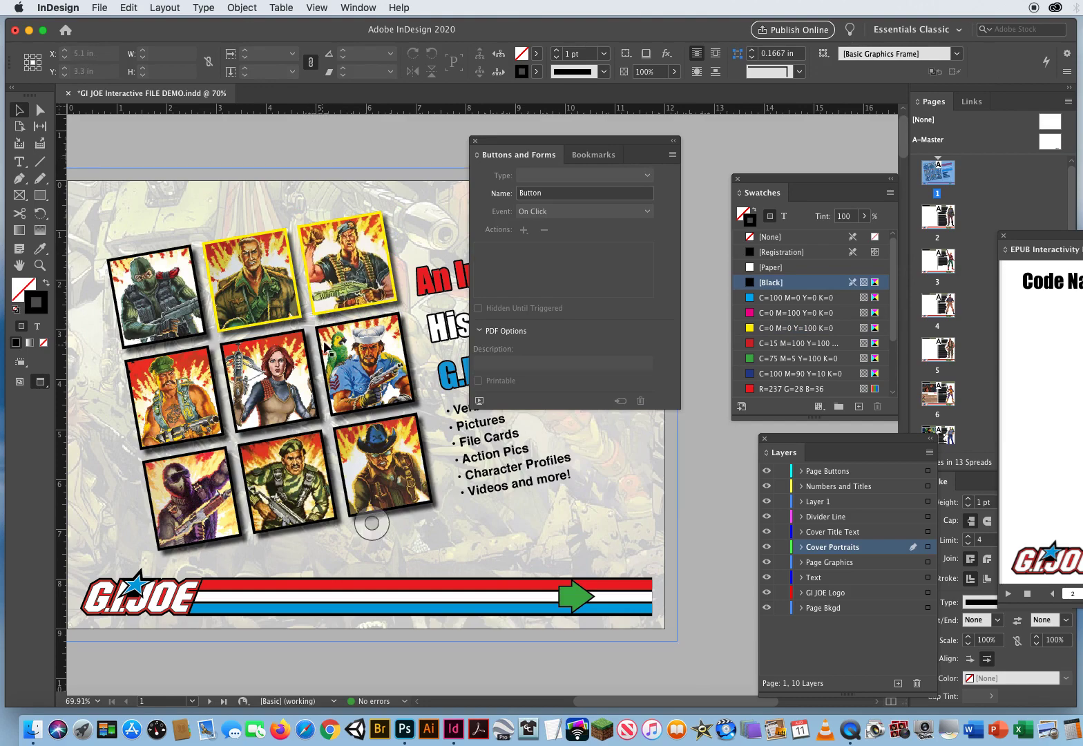
Return Buttons 81 and 82 to their Normal appearance and bring the EPUB preview back
{"action": "left_click", "coordinate": [267, 260]}
{"action": "left_click", "coordinate": [553, 362]}
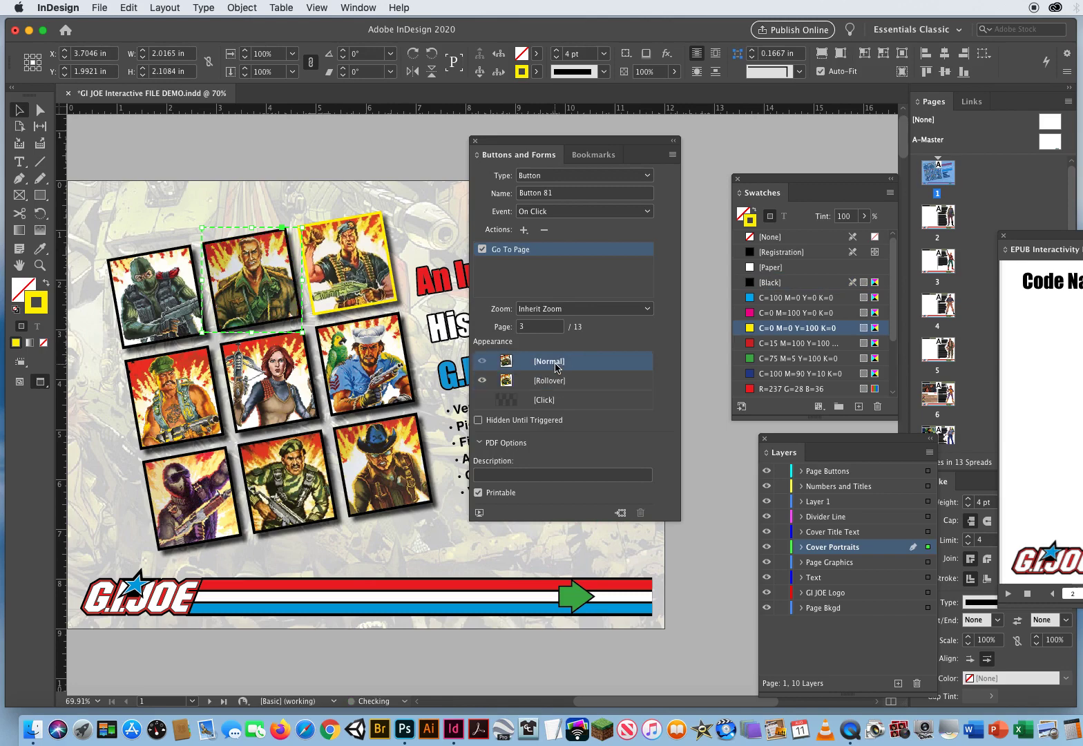
{"action": "left_click", "coordinate": [371, 235]}
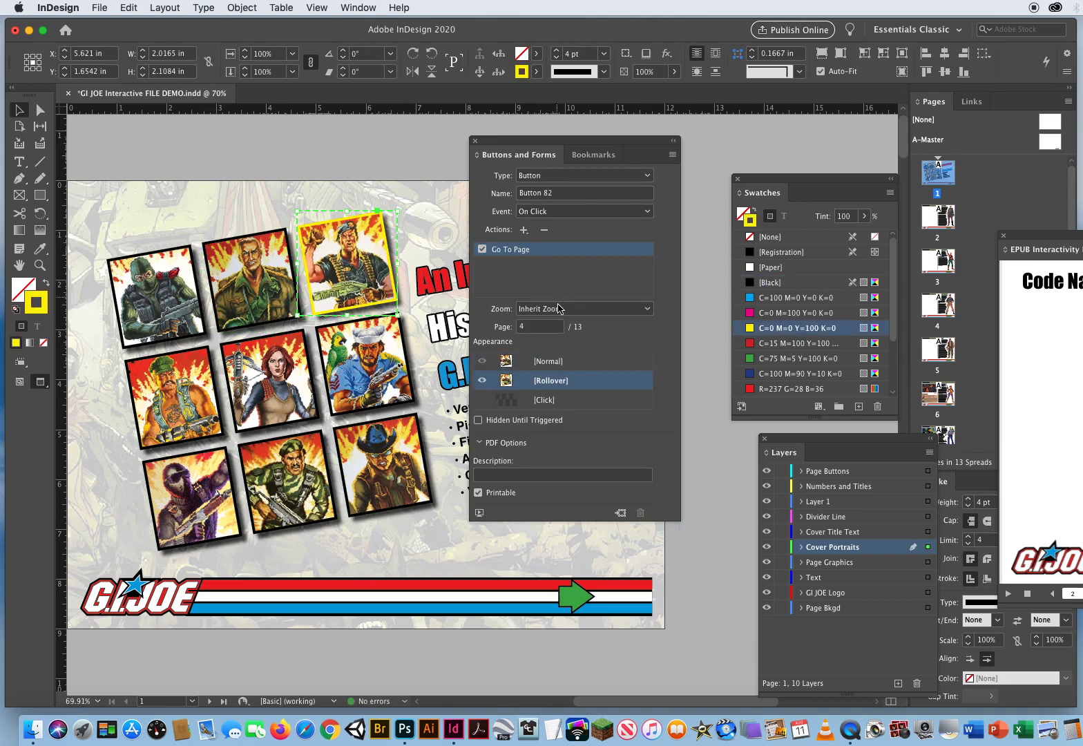
{"action": "left_click", "coordinate": [548, 362]}
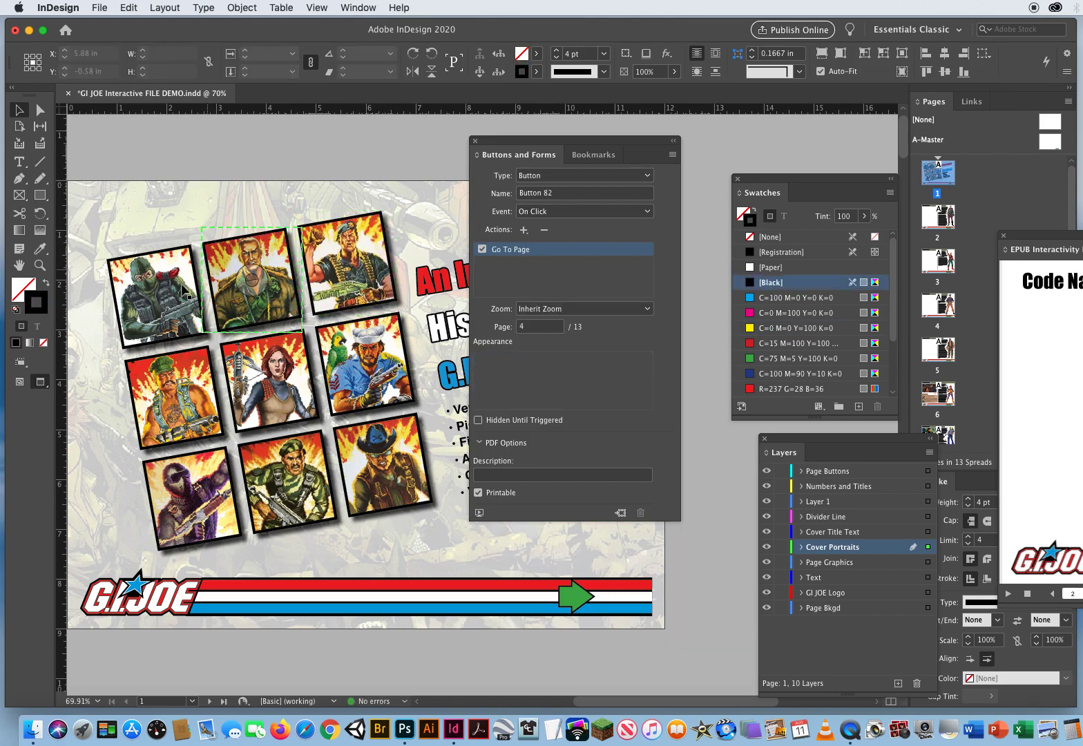
{"action": "left_click", "coordinate": [143, 293]}
{"action": "left_click", "coordinate": [411, 254]}
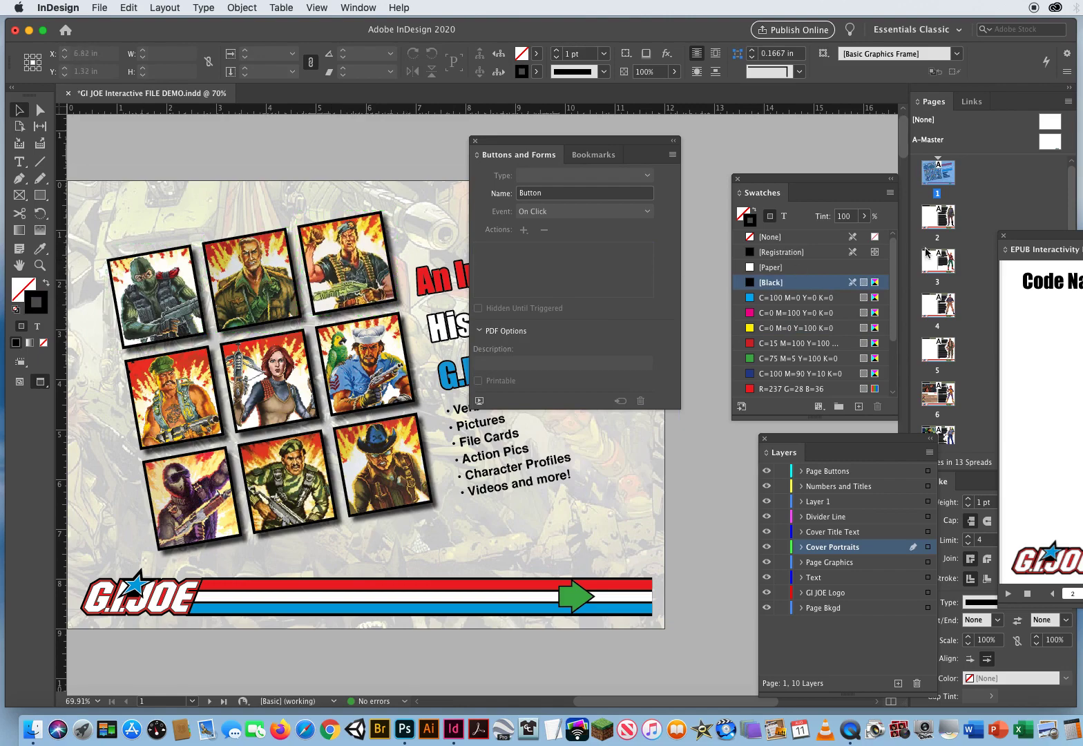
Enlarge and reposition the EPUB preview, replaying the cover
{"action": "left_click_drag", "start_coordinate": [667, 200], "coordinate": [342, 167]}
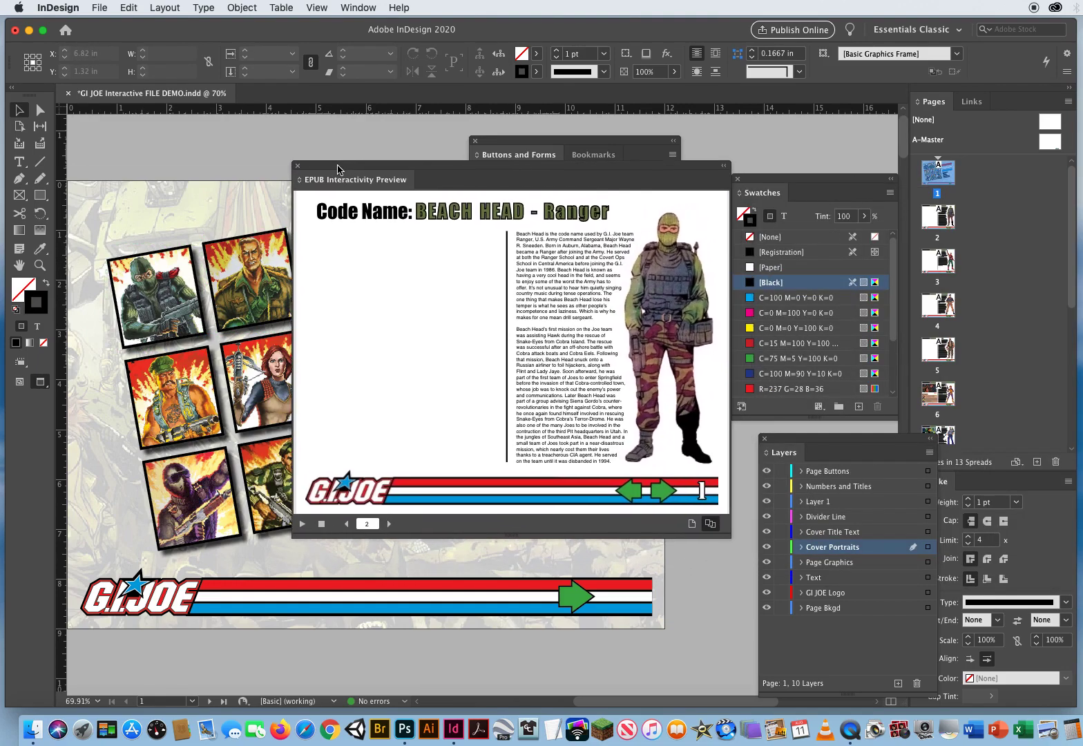
{"action": "left_click", "coordinate": [302, 525]}
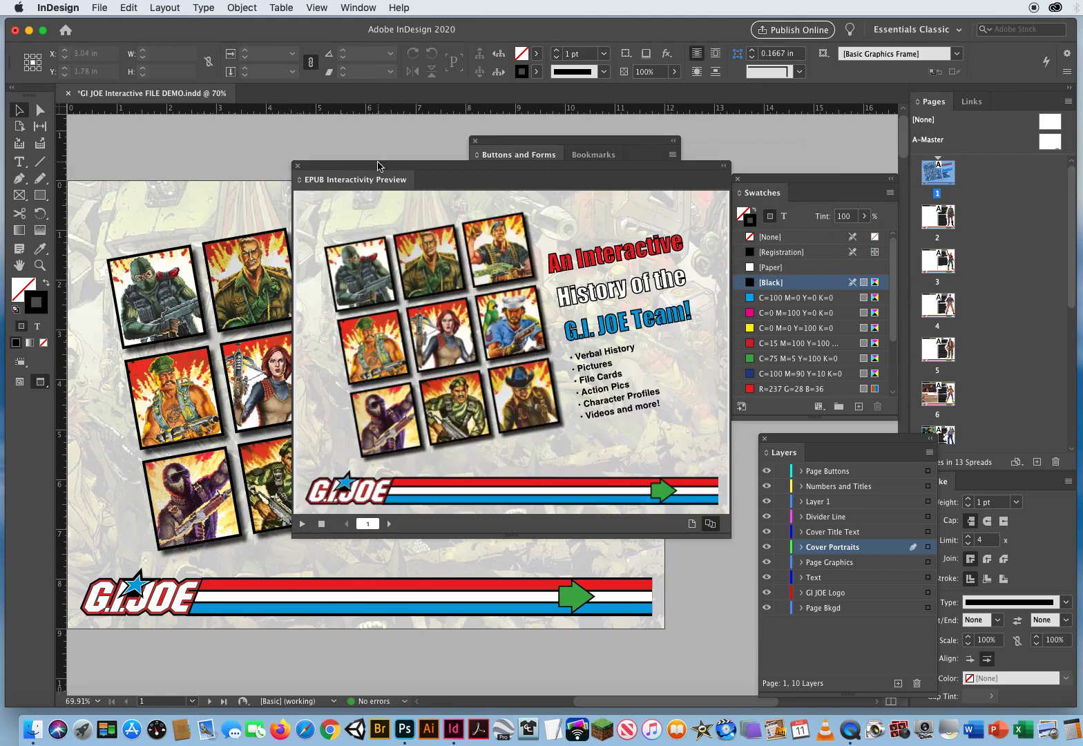
{"action": "left_click_drag", "start_coordinate": [377, 166], "coordinate": [294, 175]}
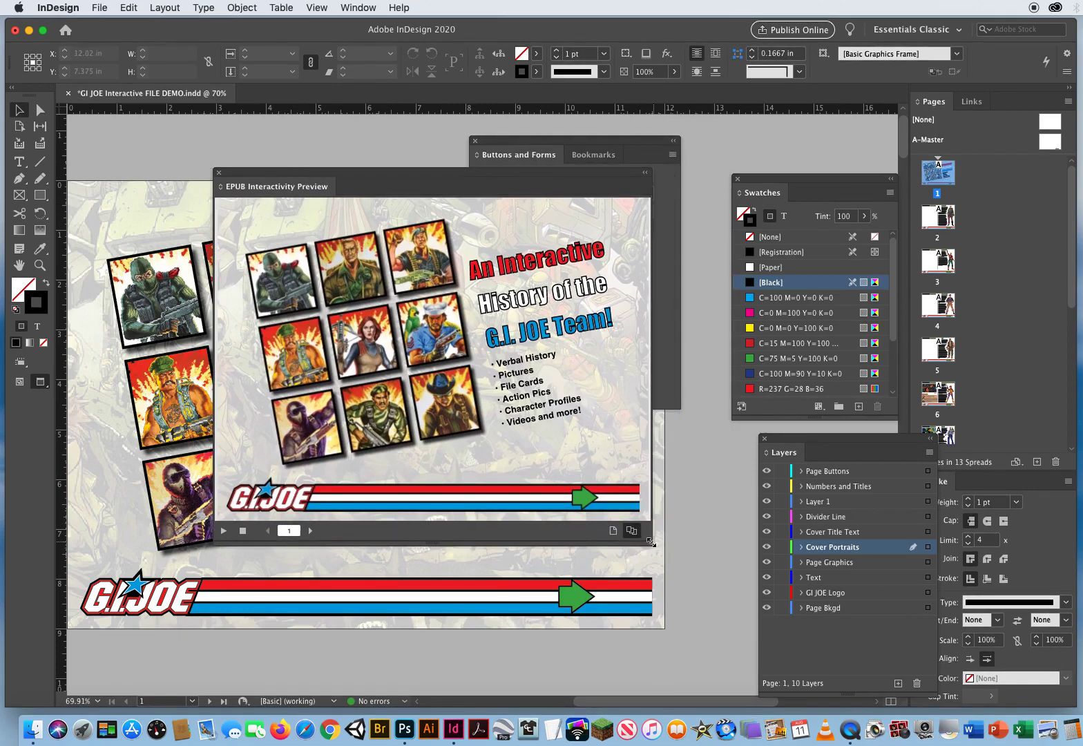
{"action": "left_click_drag", "start_coordinate": [662, 552], "coordinate": [778, 622]}
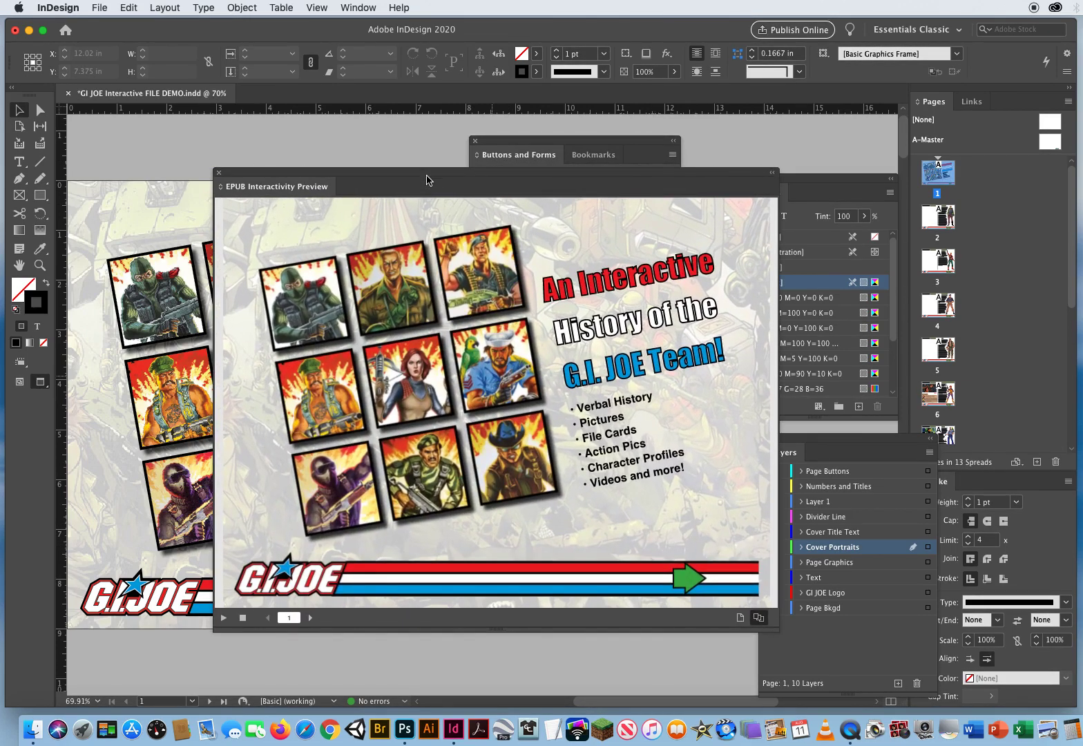
{"action": "left_click_drag", "start_coordinate": [429, 178], "coordinate": [330, 185]}
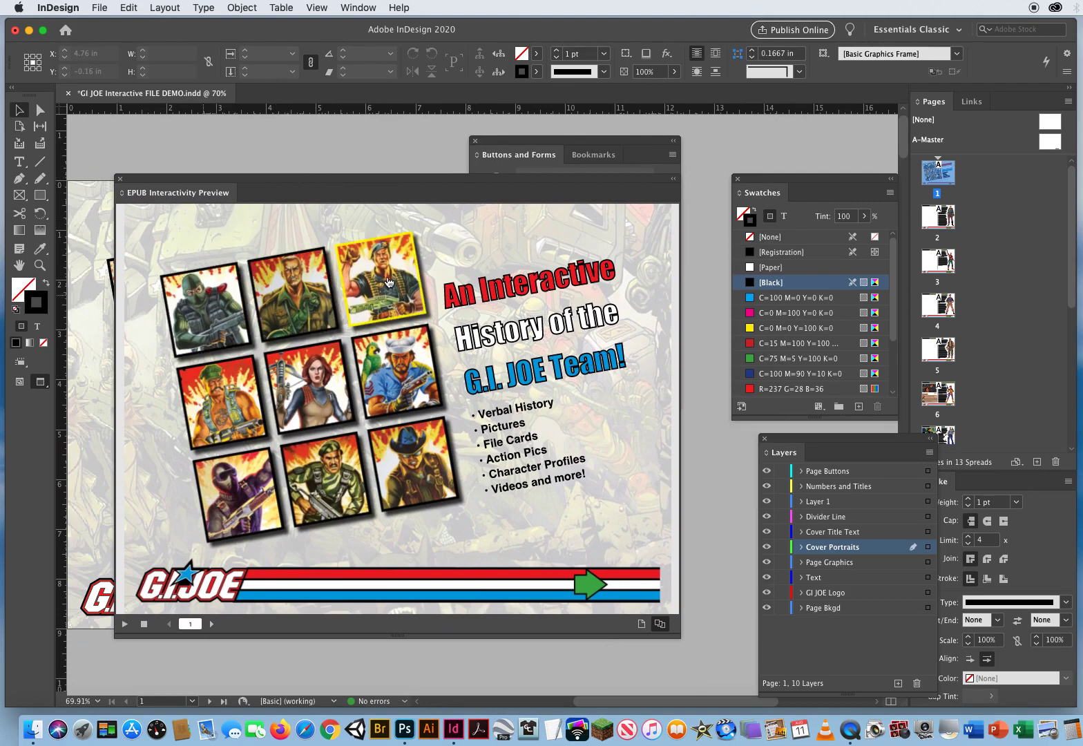
Test the Beach Head, Duke and Flint portrait links, stepping back to the cover after each
{"action": "left_click", "coordinate": [199, 291]}
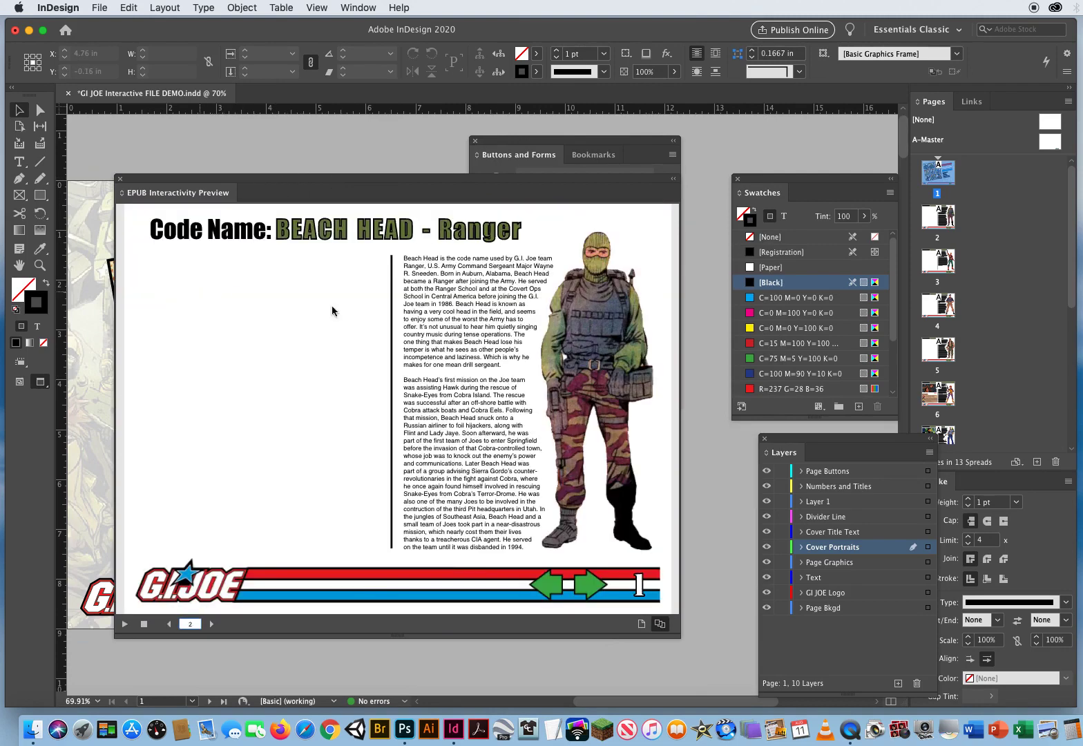
{"action": "left_click", "coordinate": [561, 582]}
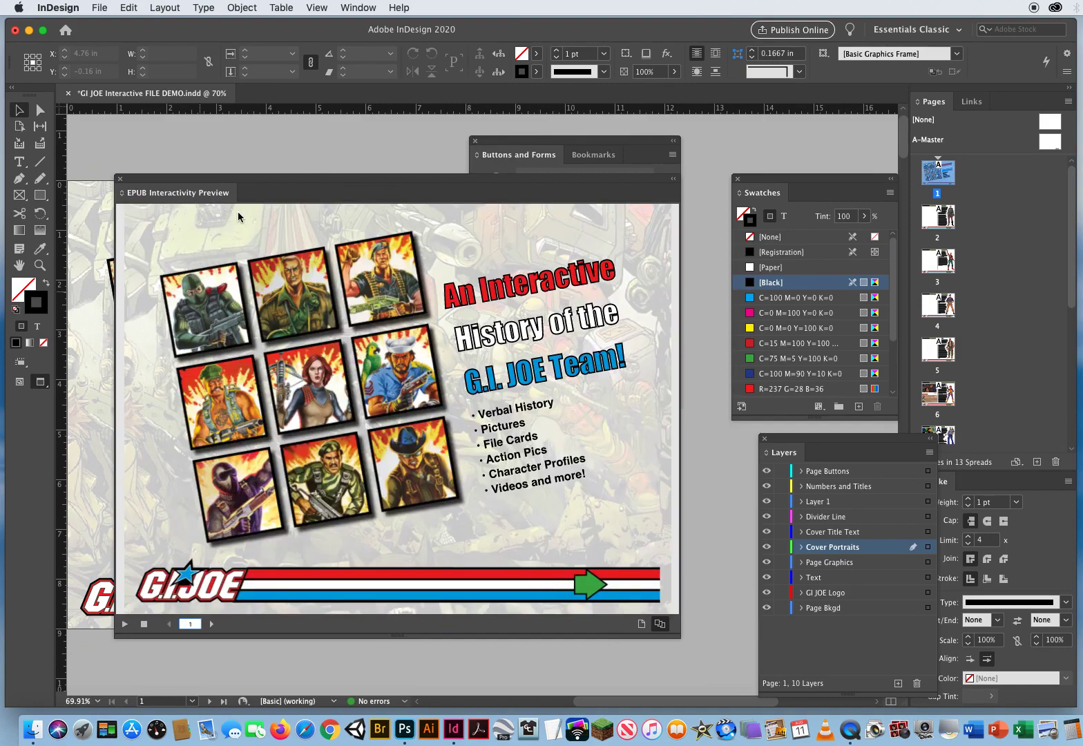
{"action": "left_click", "coordinate": [278, 284]}
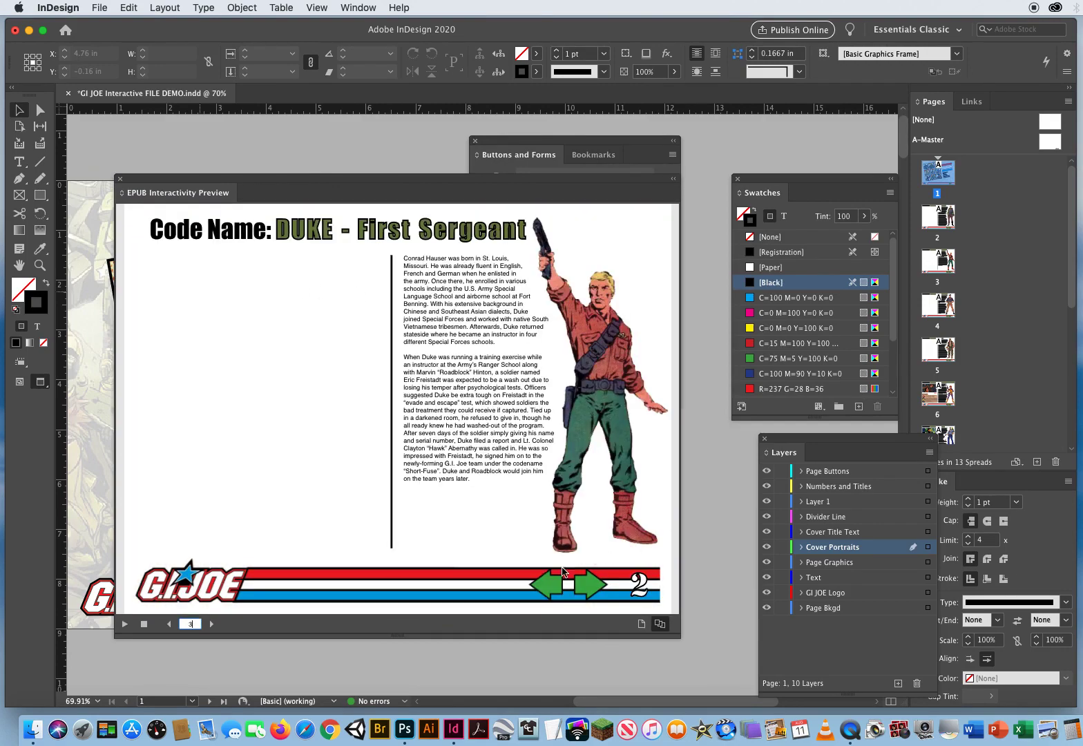
{"action": "left_click", "coordinate": [550, 579]}
{"action": "left_click", "coordinate": [546, 584]}
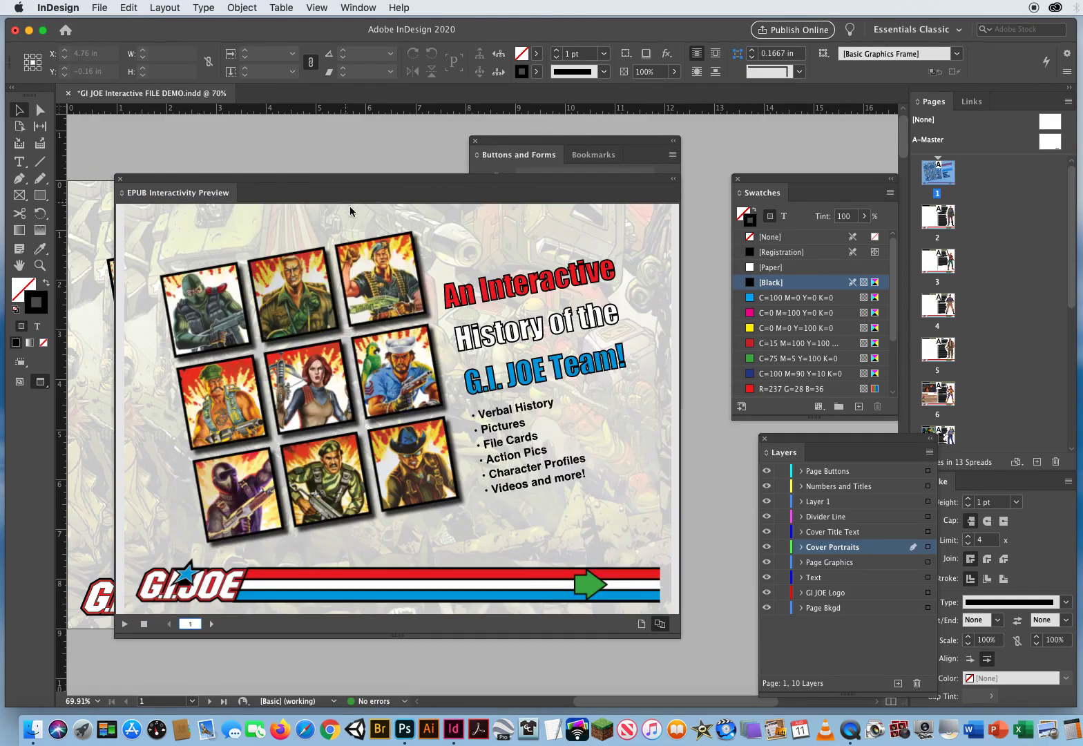
{"action": "left_click", "coordinate": [374, 263]}
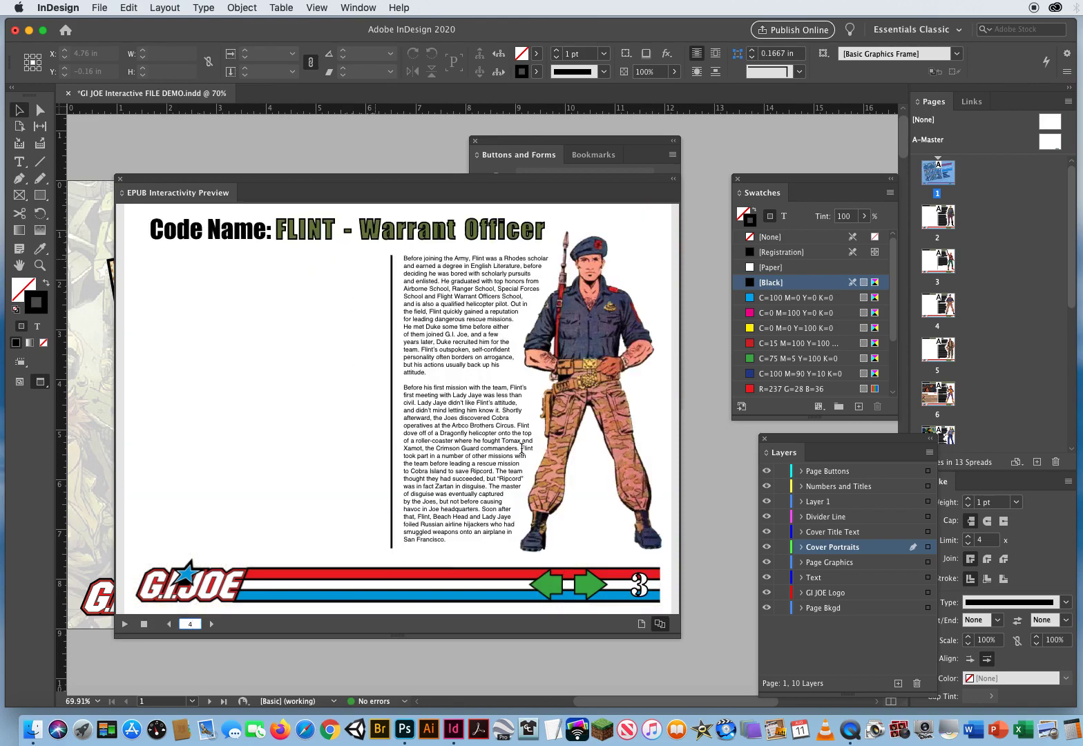
{"action": "left_click", "coordinate": [559, 584]}
{"action": "left_click", "coordinate": [559, 585]}
{"action": "left_click", "coordinate": [561, 583]}
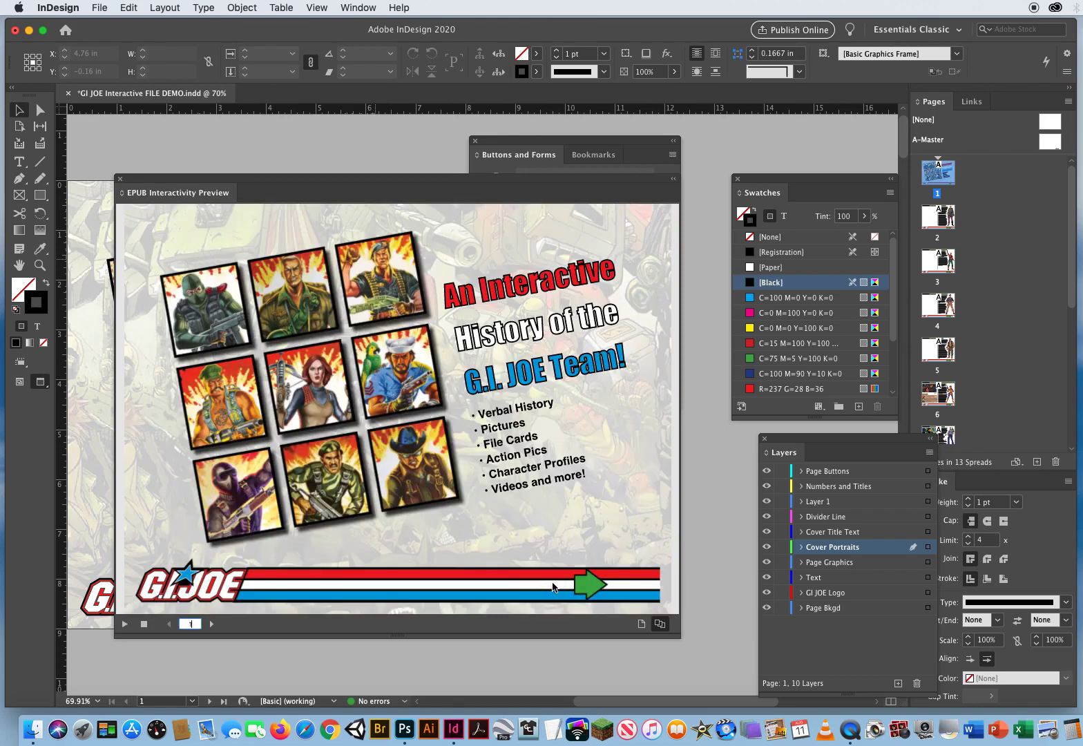
Convert the Gung Ho portrait into a button with a yellow-stroke Rollover state
{"action": "left_click_drag", "start_coordinate": [146, 181], "coordinate": [1026, 169]}
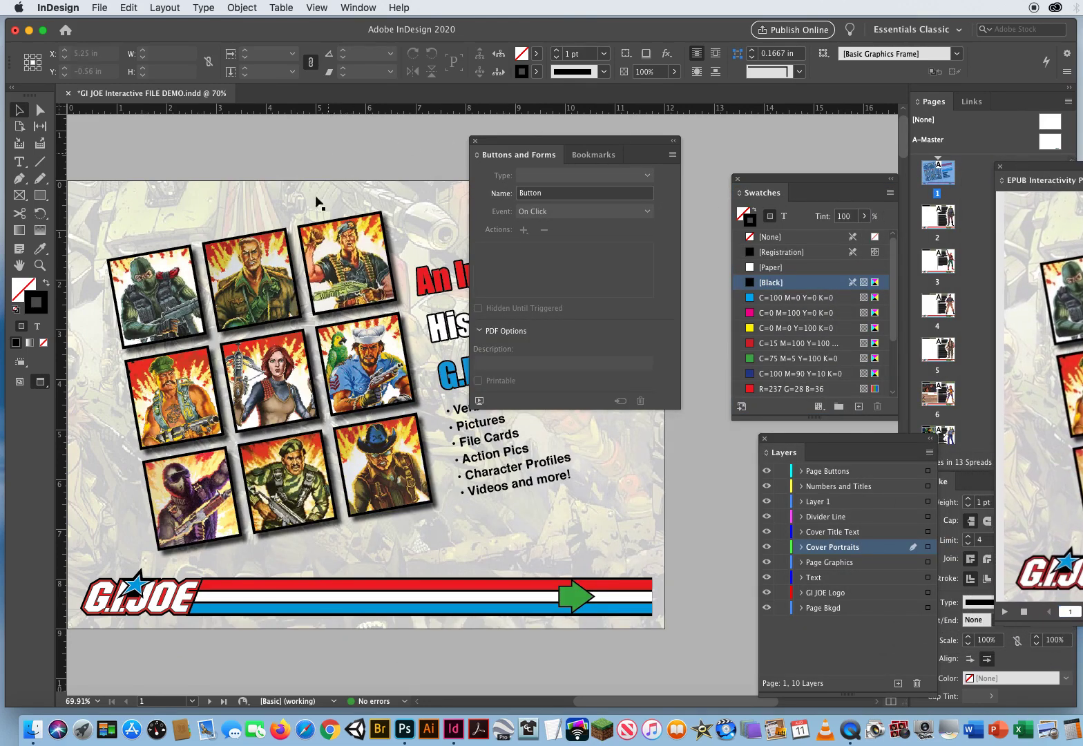
{"action": "left_click", "coordinate": [189, 373]}
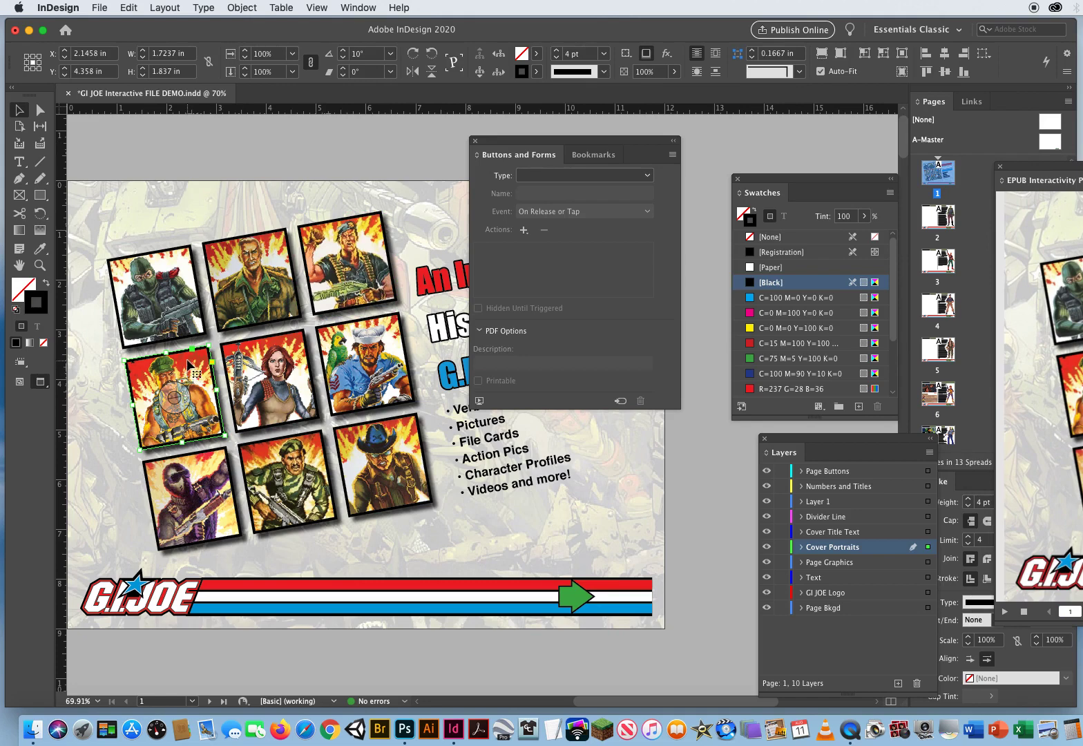
{"action": "left_click_drag", "start_coordinate": [175, 395], "coordinate": [622, 404]}
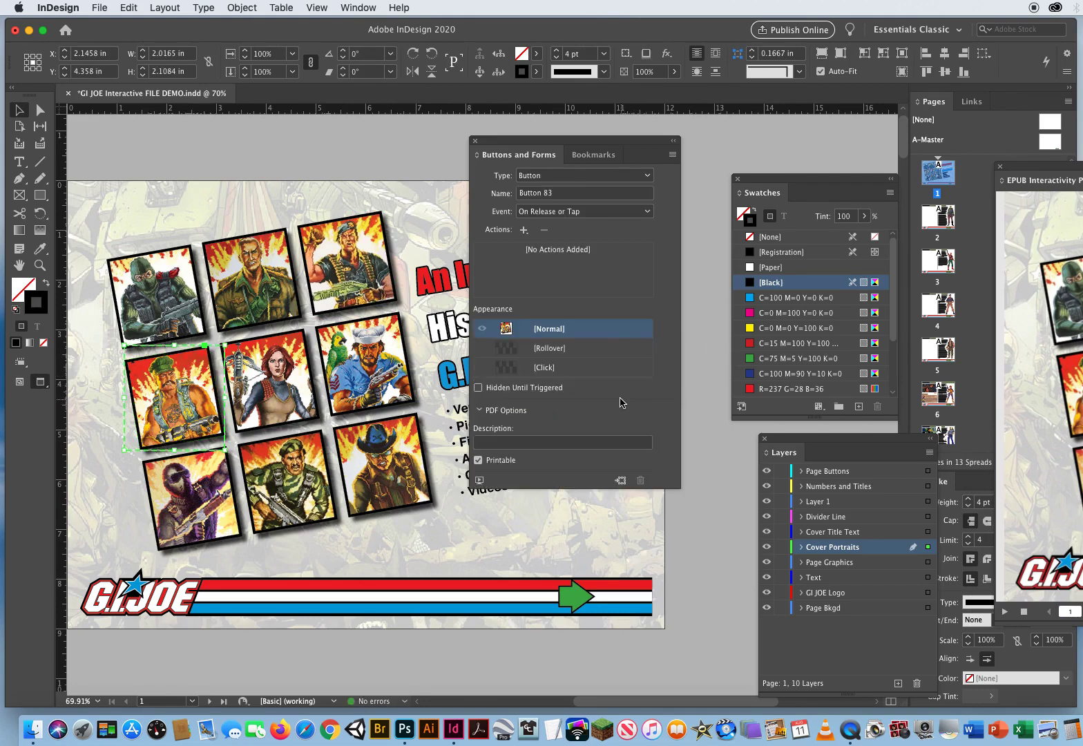
{"action": "left_click", "coordinate": [548, 350]}
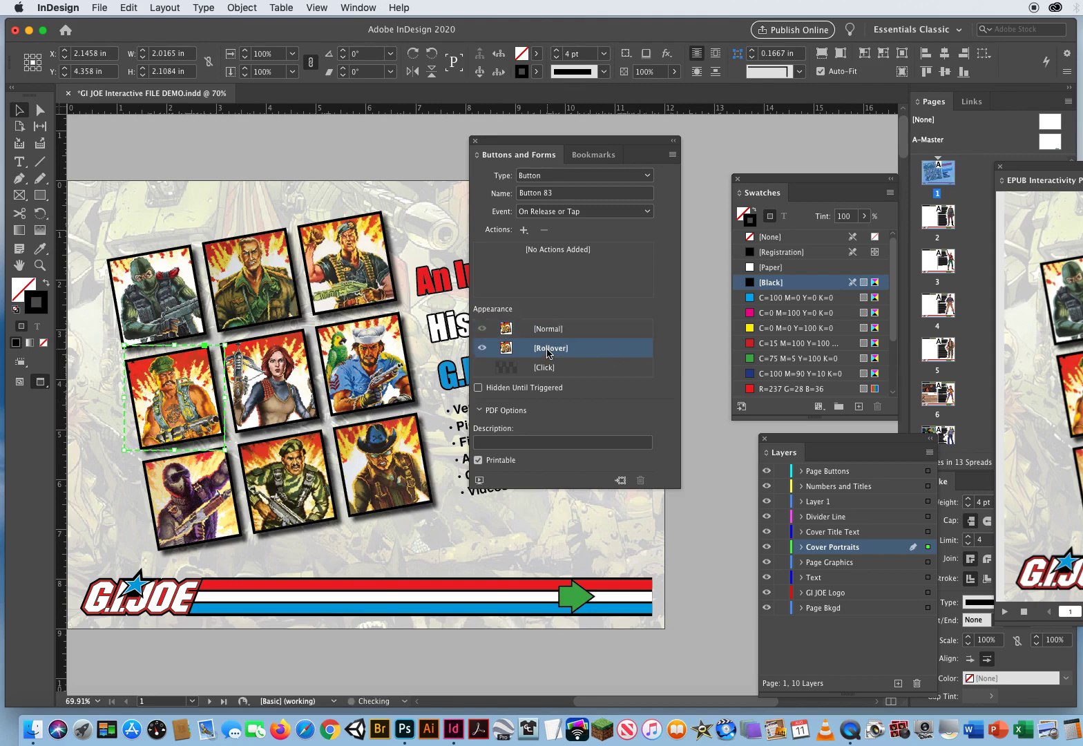
{"action": "left_click", "coordinate": [750, 330]}
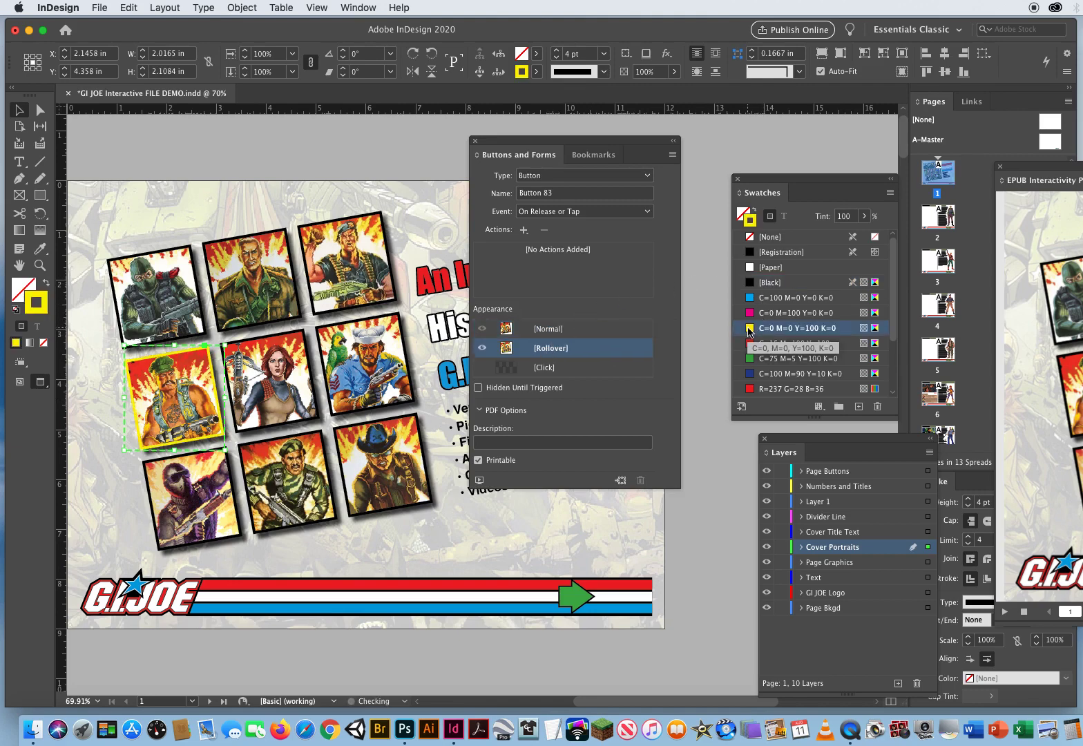
Give the Gung Ho button an On Click Go To Page 5 action, then reselect the Normal state
{"action": "left_click", "coordinate": [529, 213]}
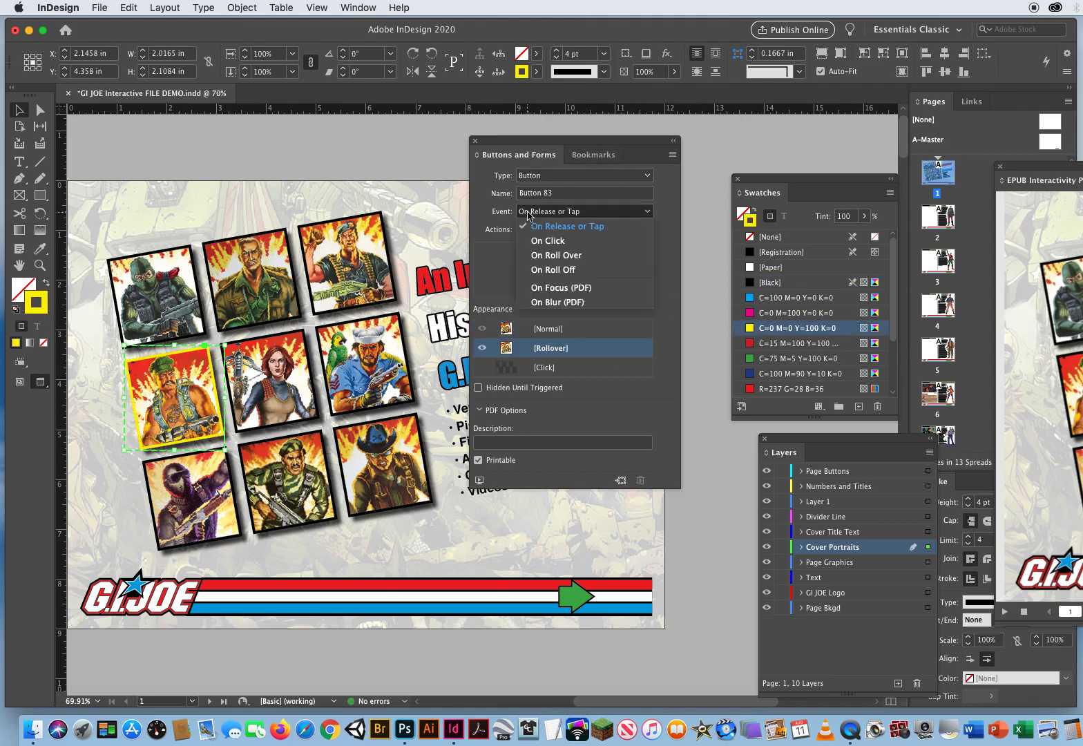
{"action": "left_click", "coordinate": [550, 241]}
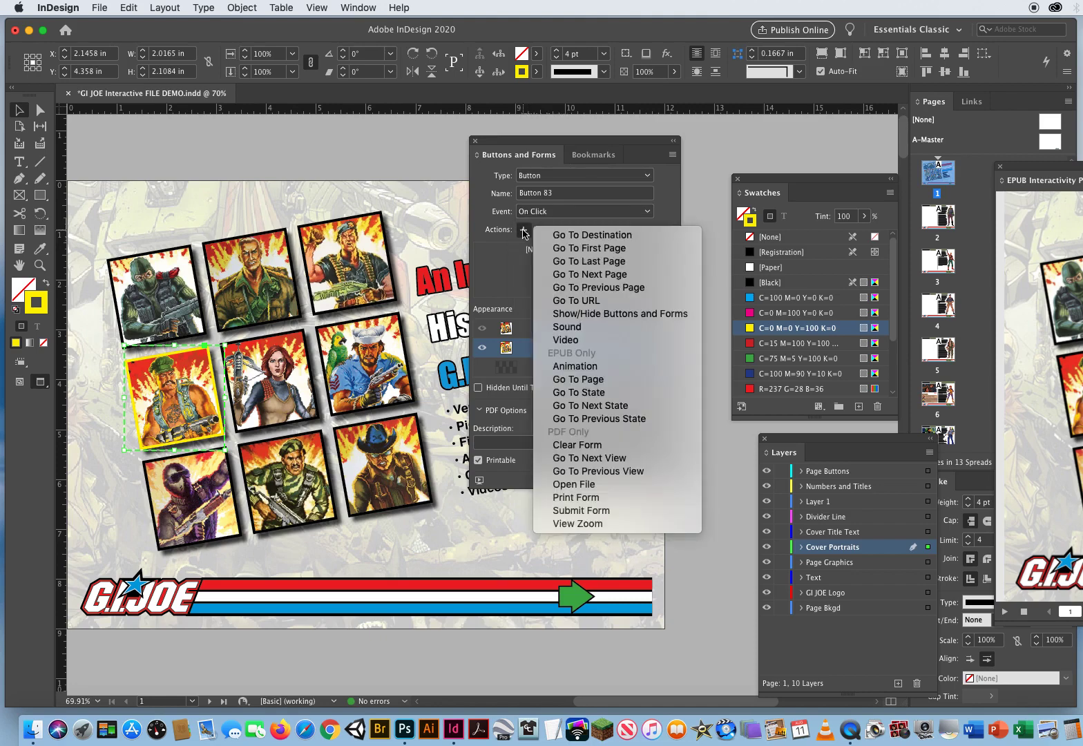
{"action": "left_click", "coordinate": [524, 229]}
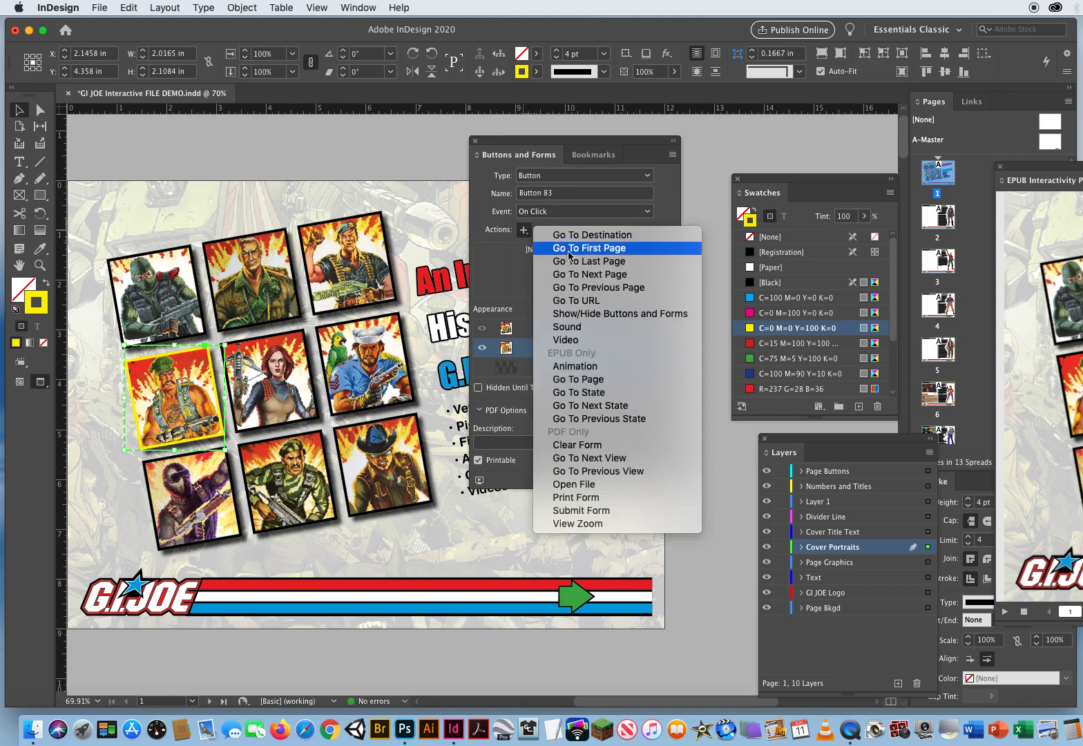
{"action": "left_click", "coordinate": [616, 382]}
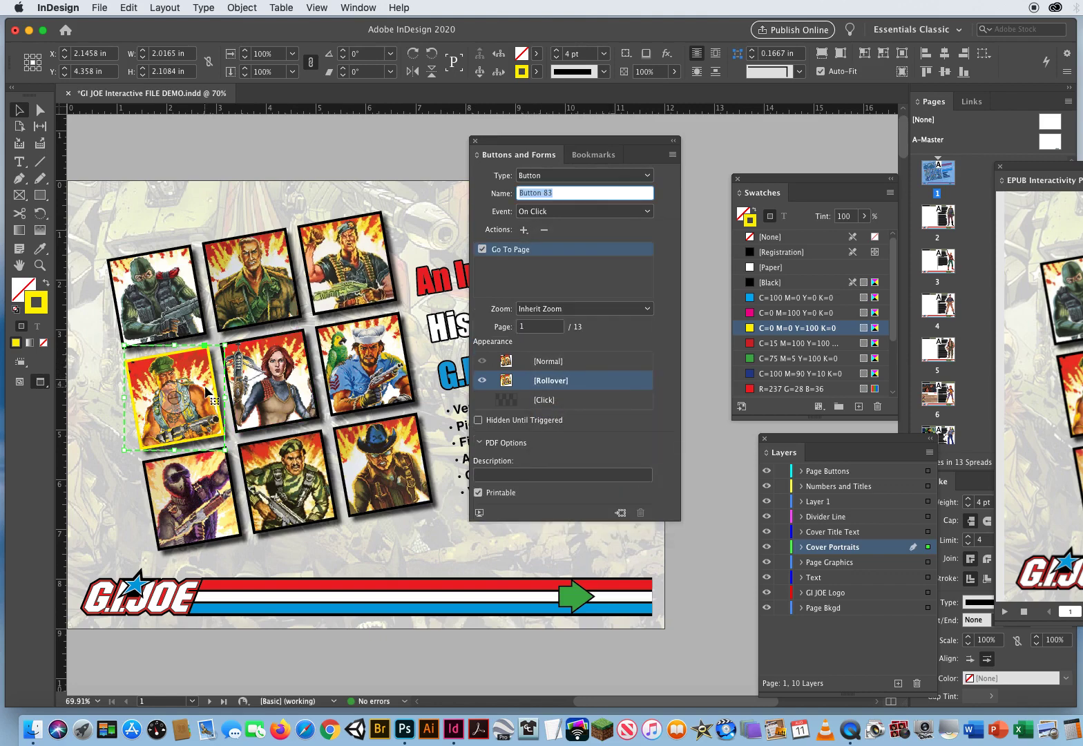
{"action": "left_click", "coordinate": [542, 327]}
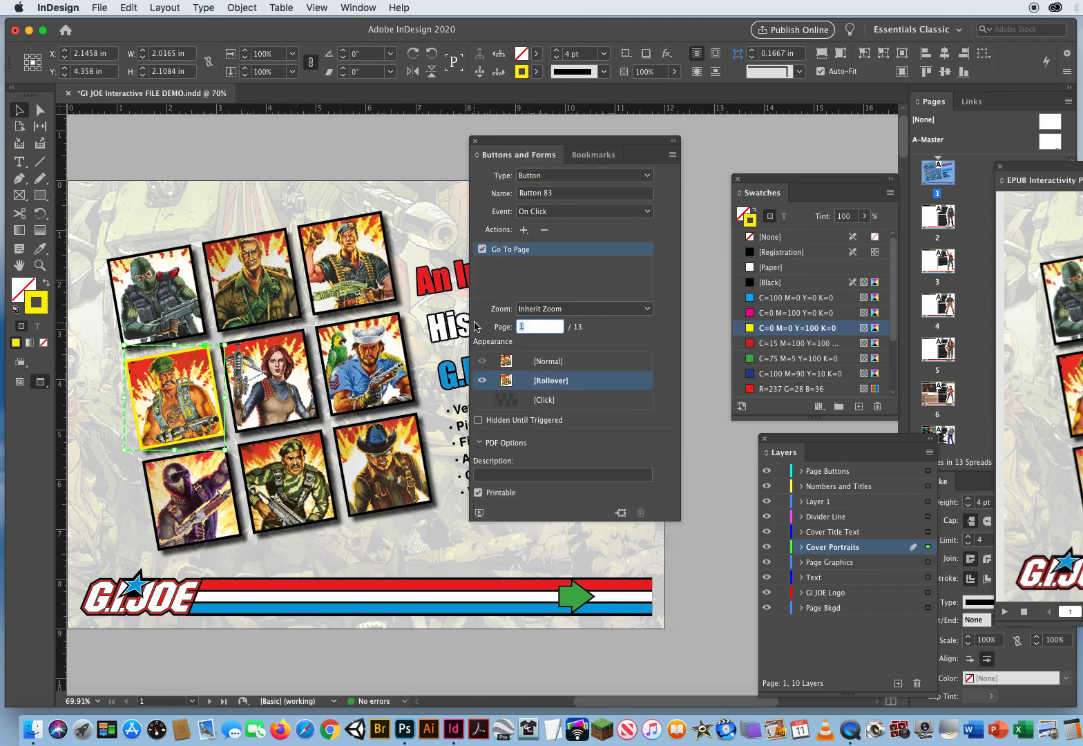
{"action": "key", "text": "Return"}
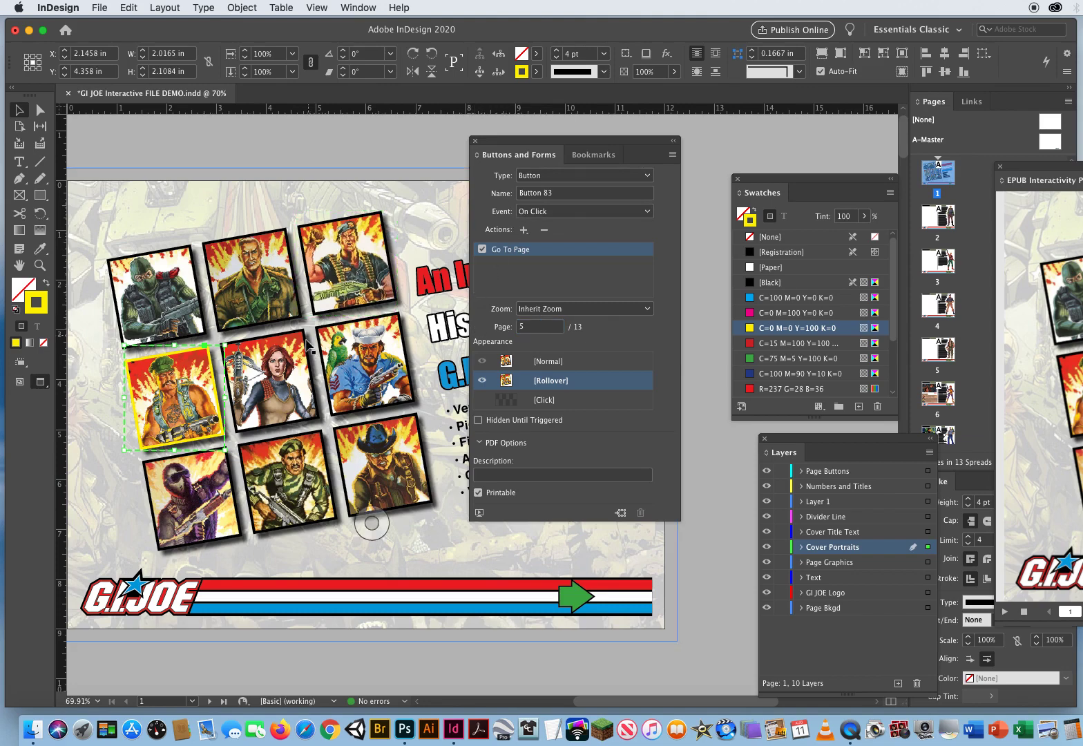
{"action": "left_click", "coordinate": [550, 362]}
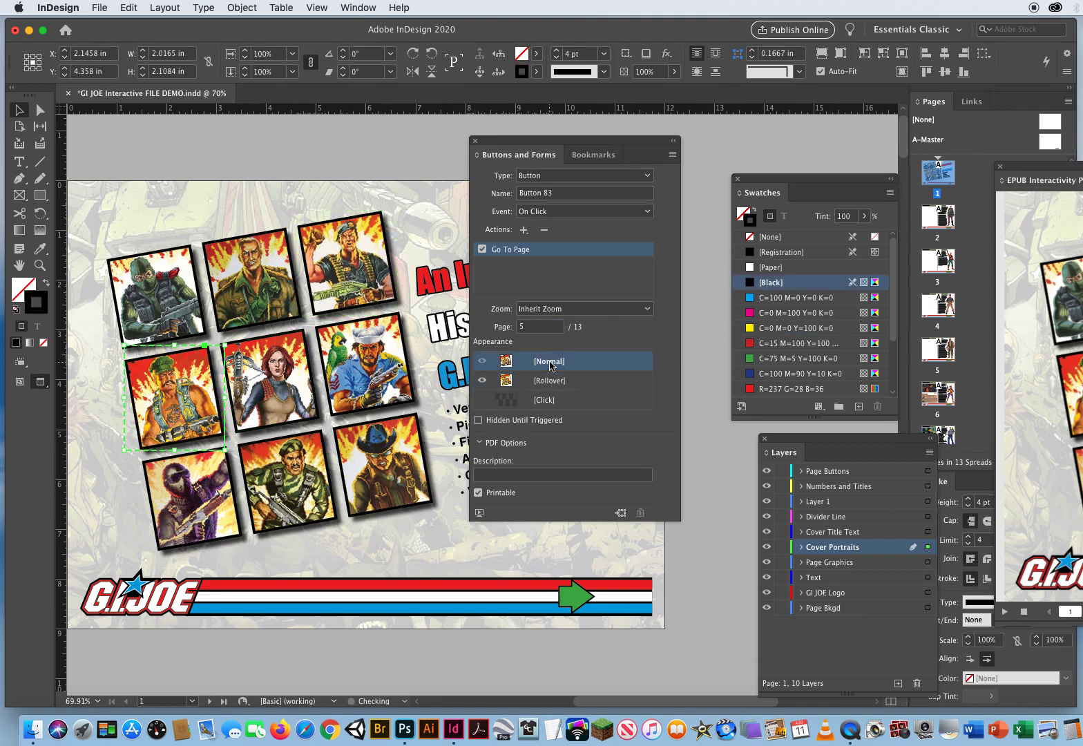
Make the centre Scarlett portrait a button with a yellow Rollover stroke
{"action": "left_click", "coordinate": [290, 359]}
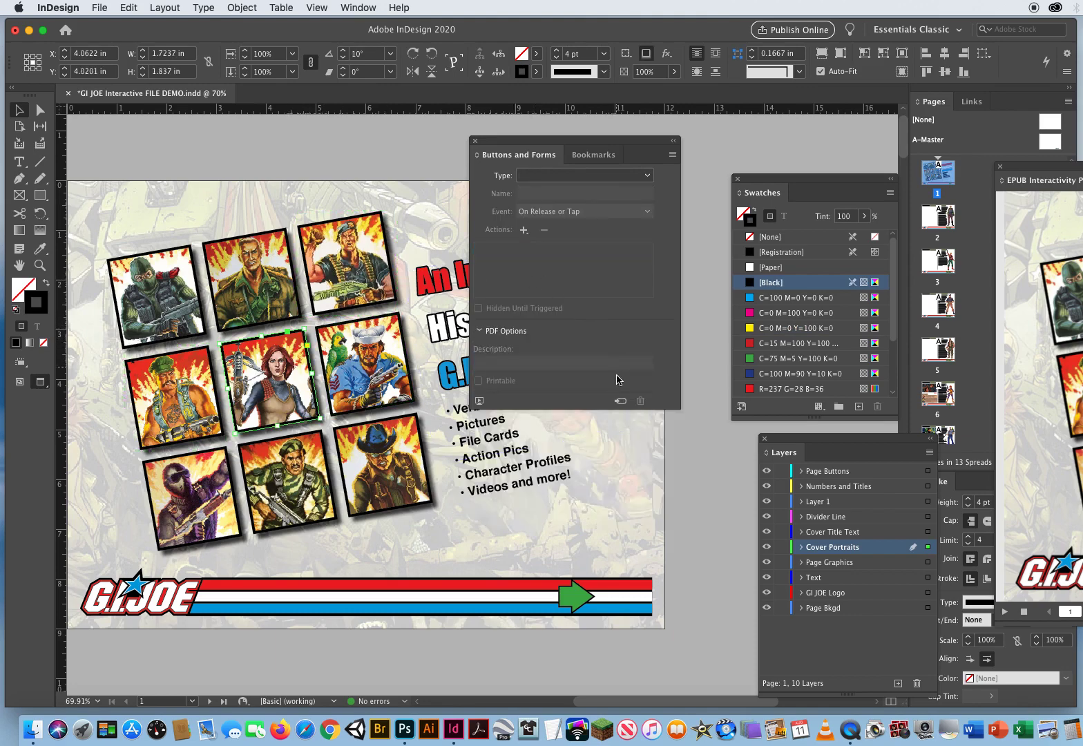
{"action": "left_click", "coordinate": [620, 400]}
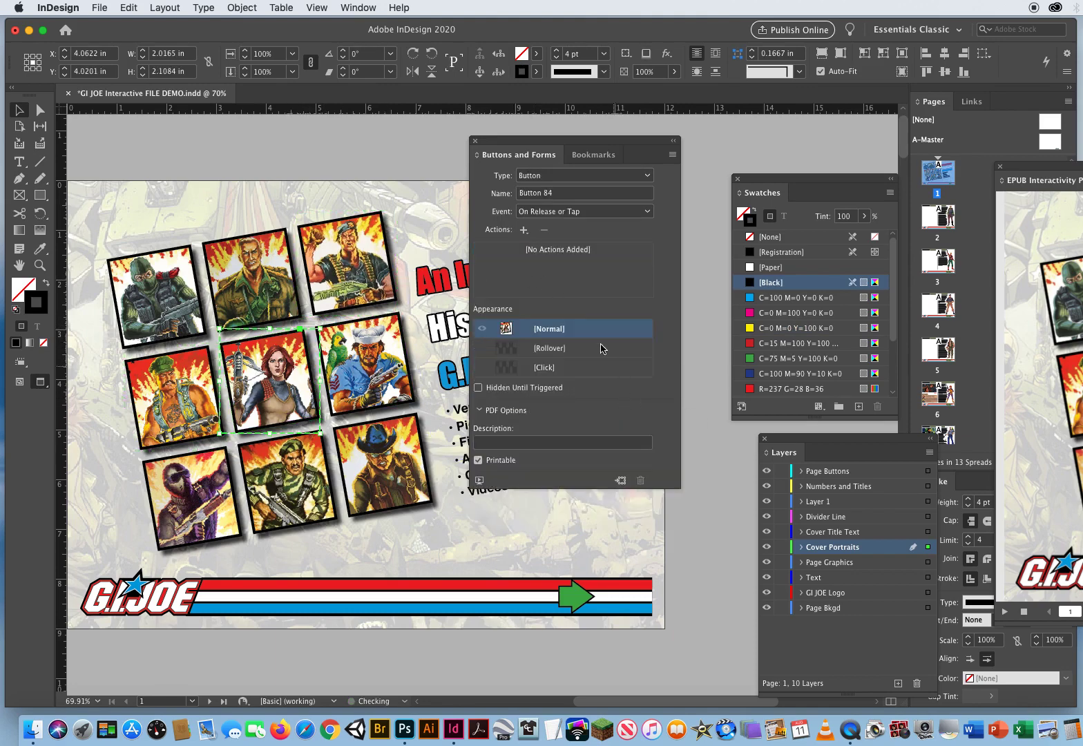
{"action": "left_click", "coordinate": [552, 351]}
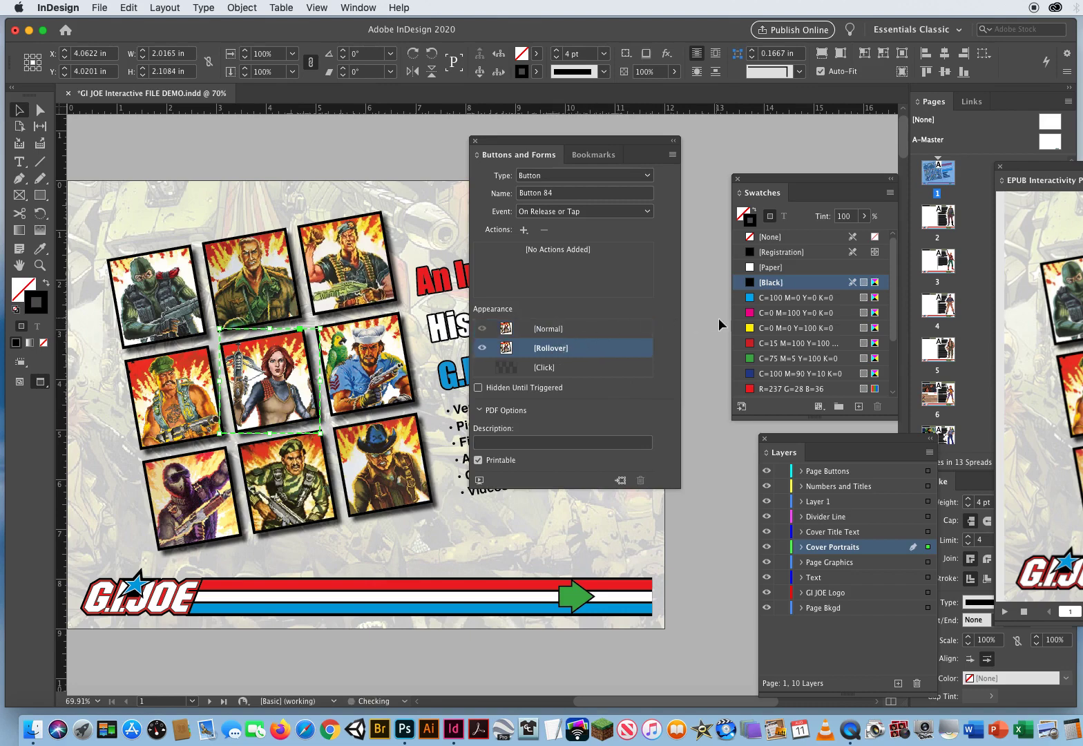
{"action": "left_click", "coordinate": [750, 328]}
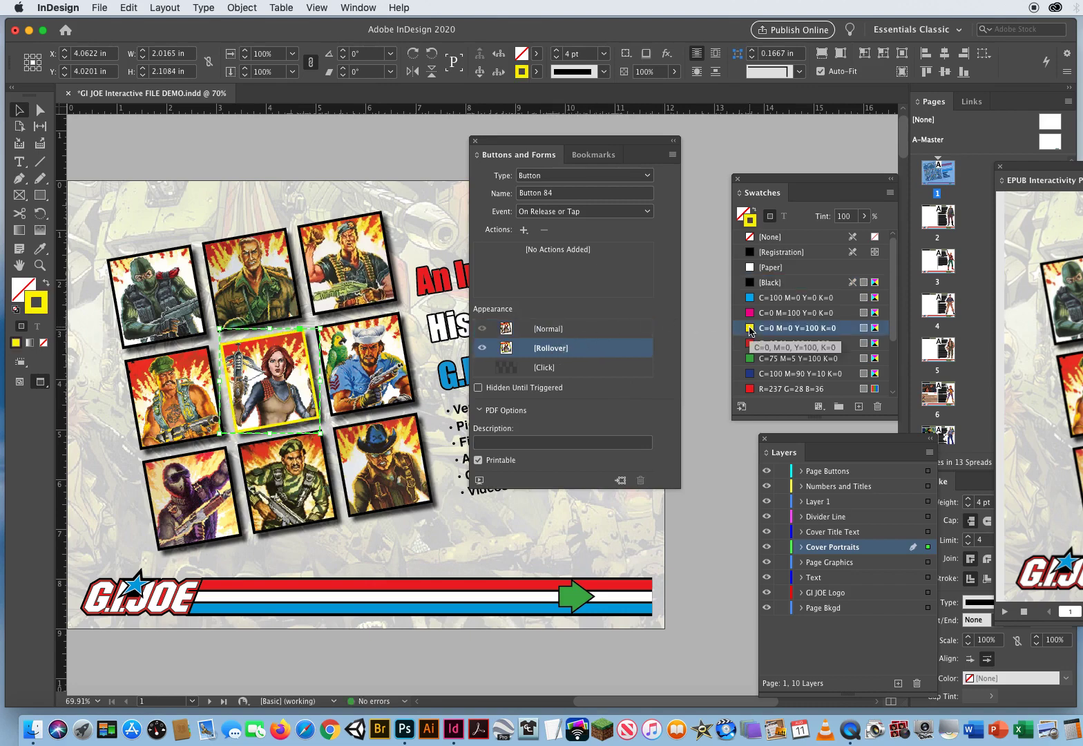
Add an On Click Go To Page 6 action to the Scarlett button, then reselect the Normal state
{"action": "left_click", "coordinate": [537, 211]}
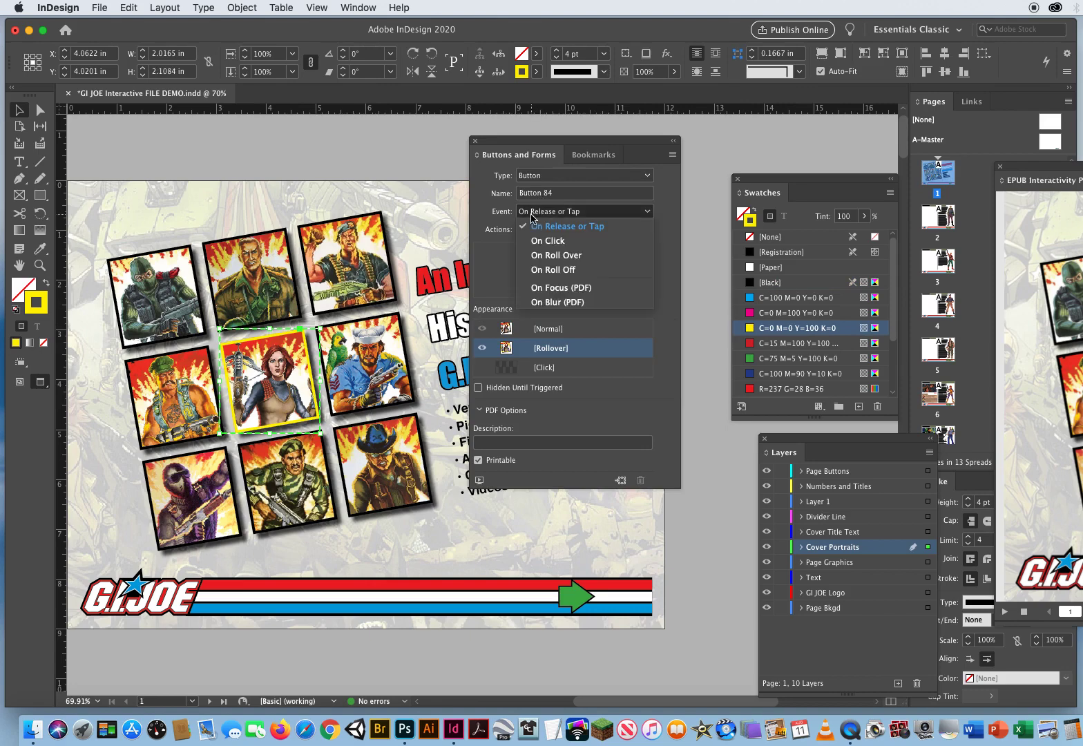
{"action": "left_click", "coordinate": [552, 241]}
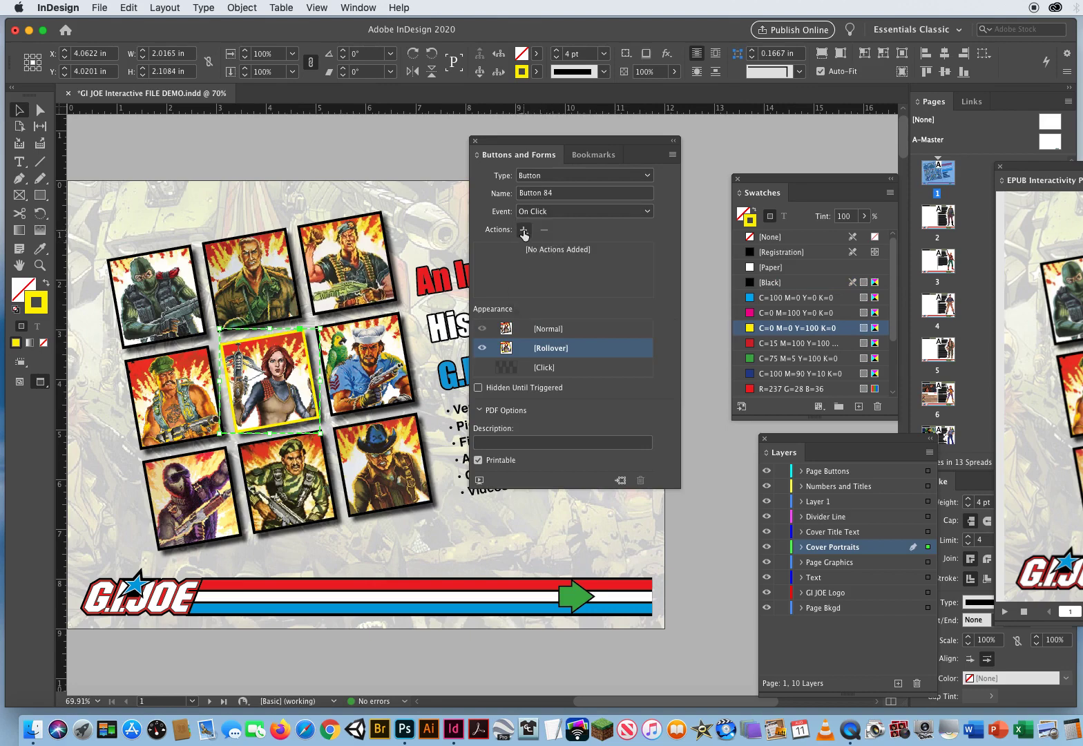
{"action": "left_click", "coordinate": [524, 230]}
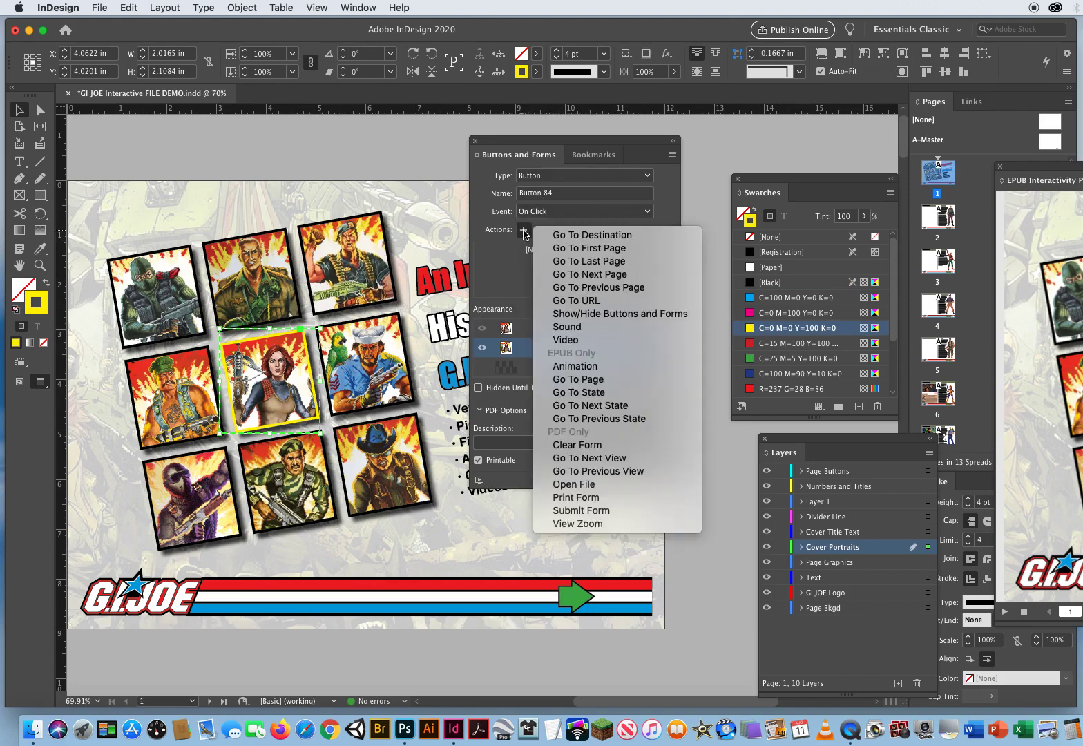
{"action": "left_click", "coordinate": [599, 381]}
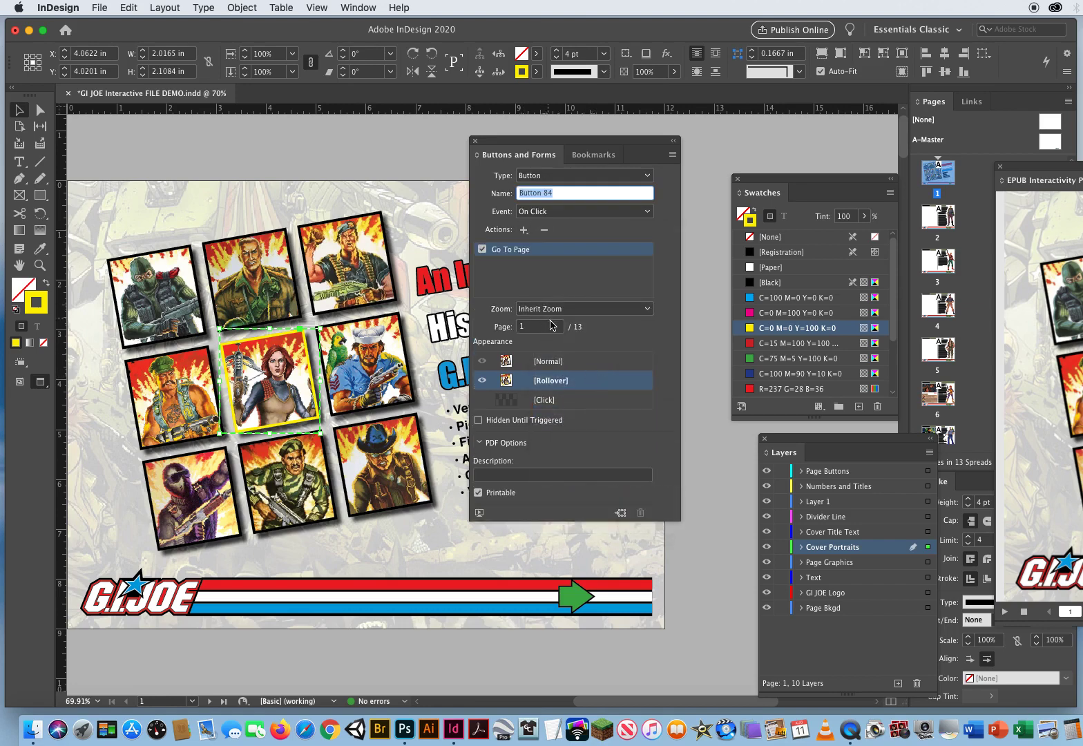
{"action": "left_click", "coordinate": [534, 329]}
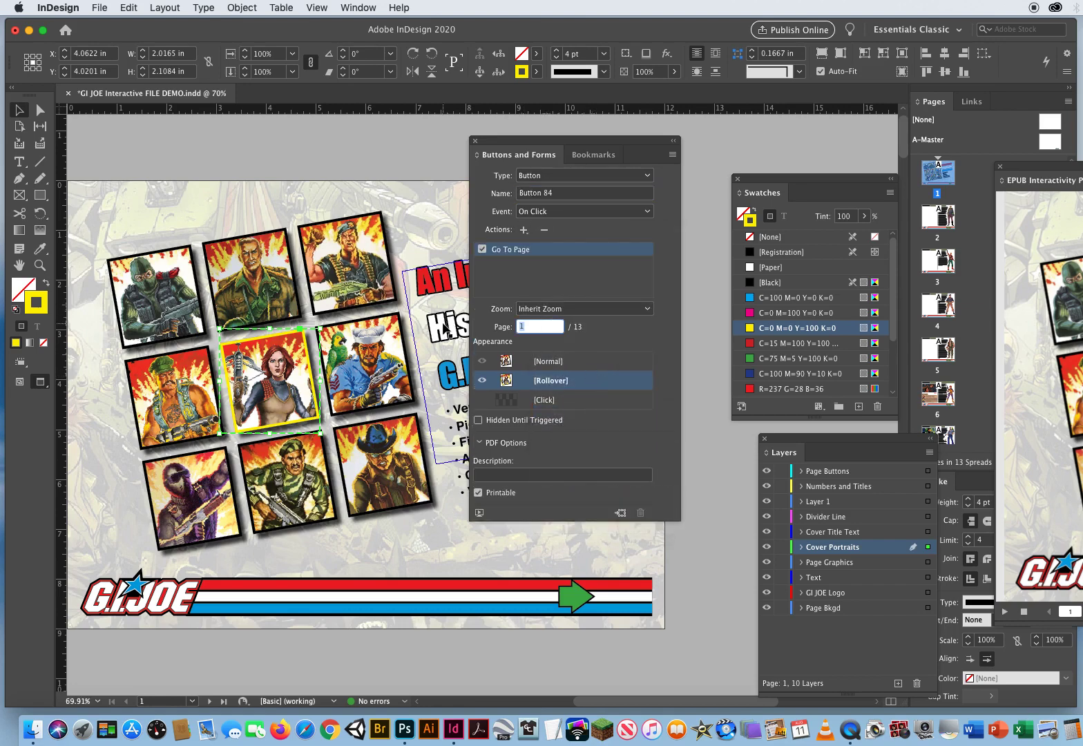
{"action": "type", "text": "6"}
{"action": "key", "text": "Return"}
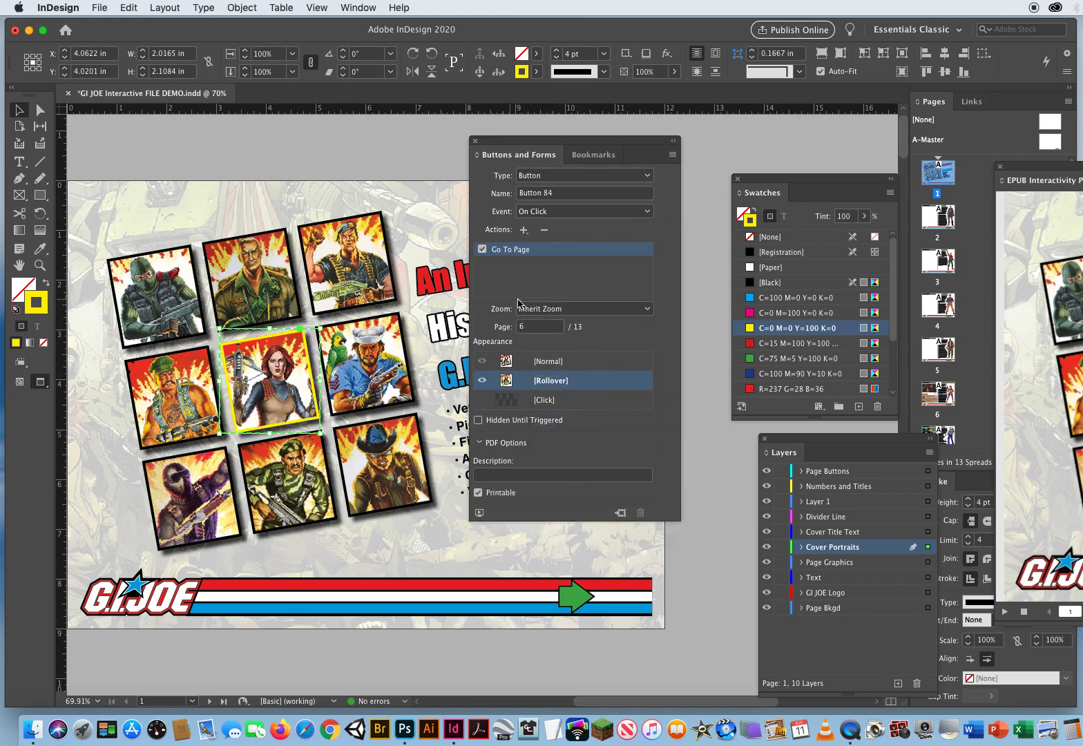
{"action": "left_click", "coordinate": [550, 363]}
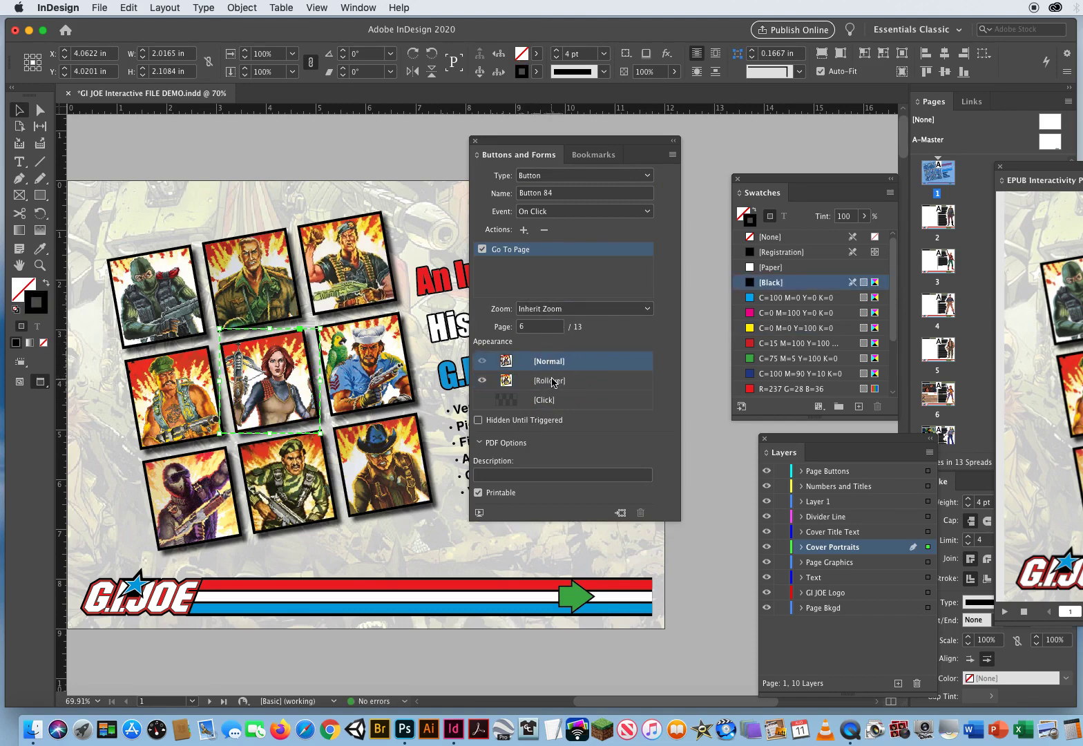
Turn the chef-with-parrot portrait into a button with a yellow Rollover stroke
{"action": "left_click", "coordinate": [386, 339]}
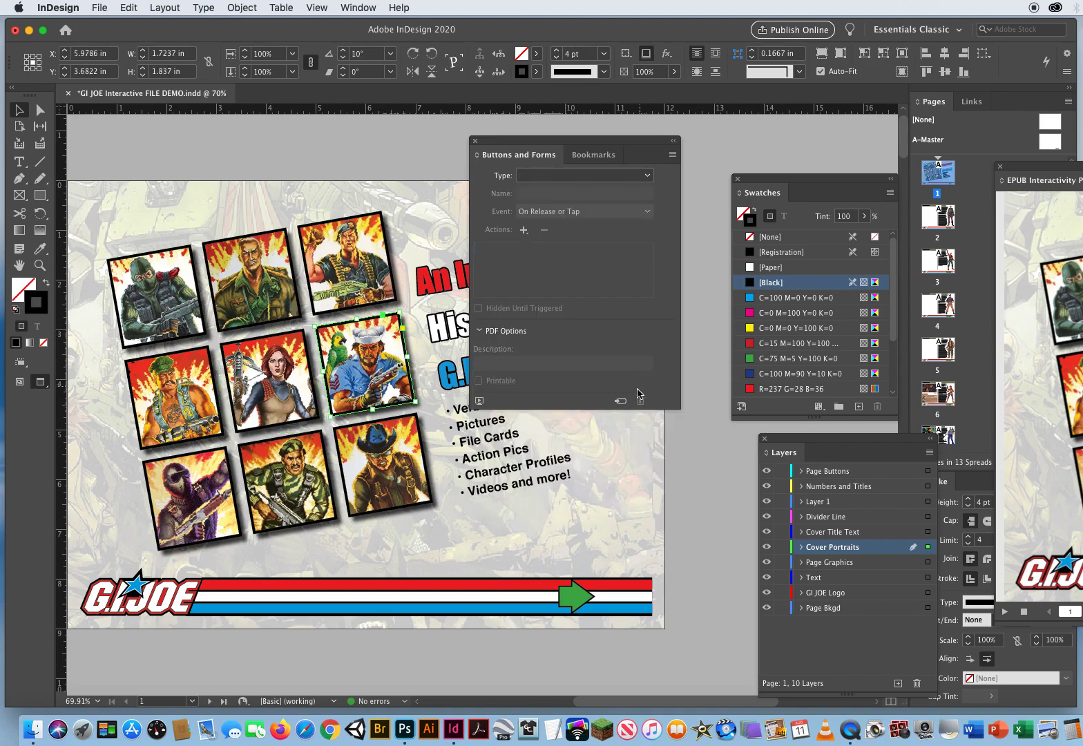
{"action": "left_click", "coordinate": [622, 402]}
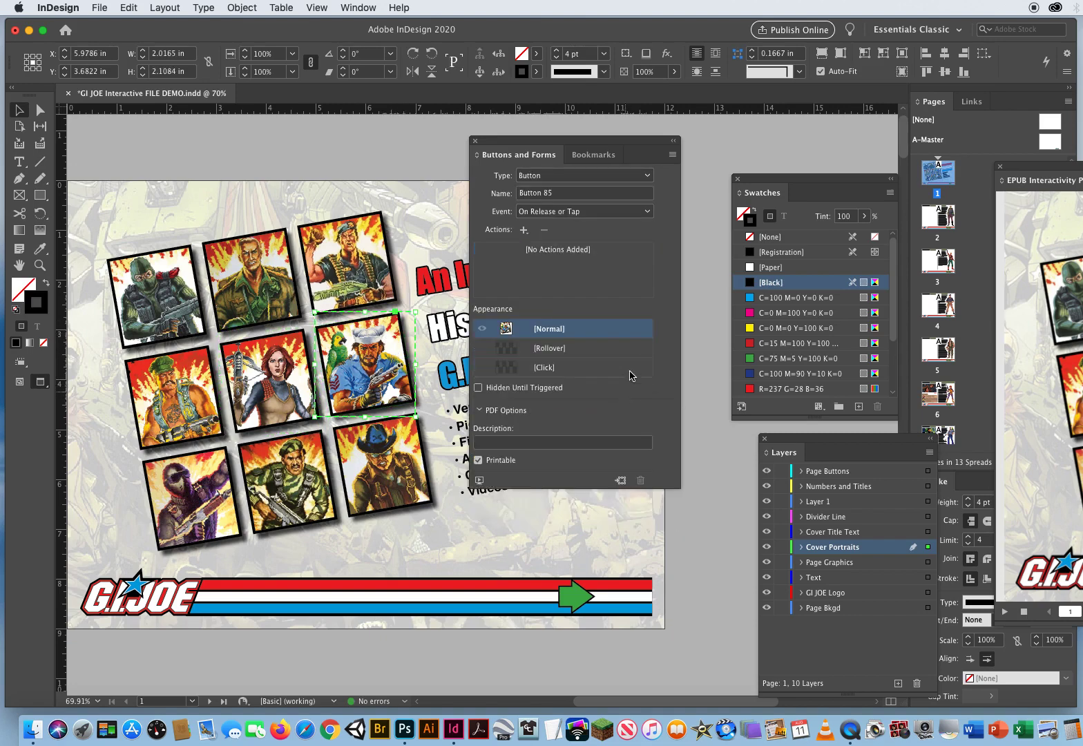
{"action": "left_click", "coordinate": [550, 349]}
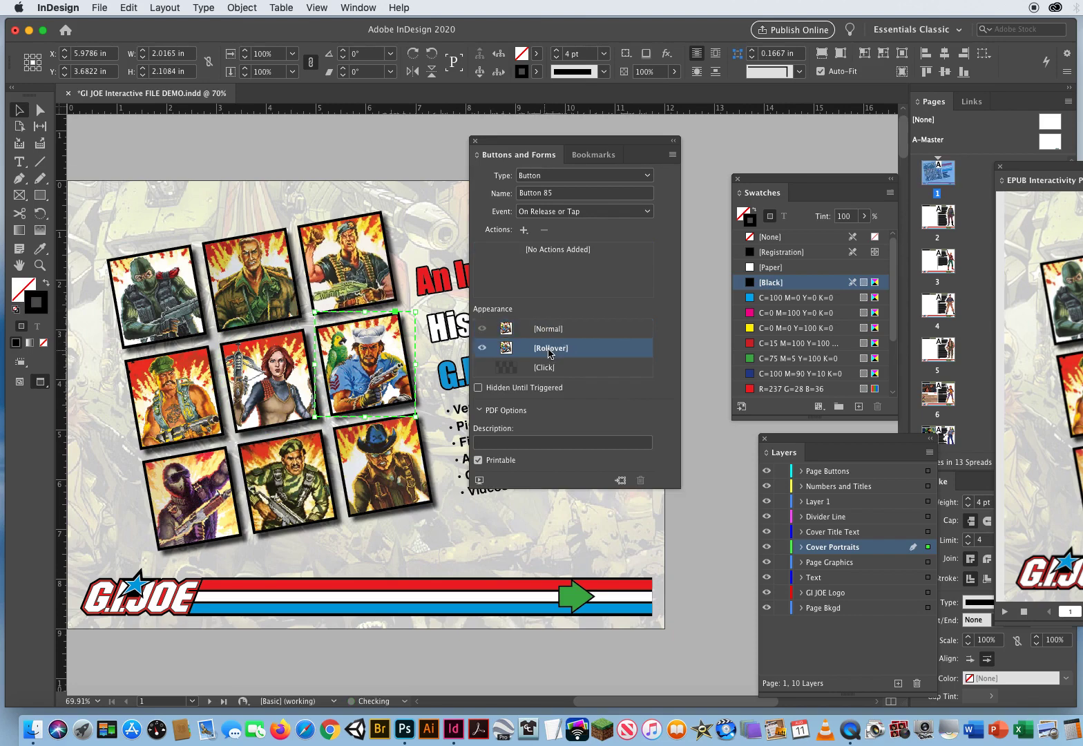
{"action": "left_click", "coordinate": [757, 327]}
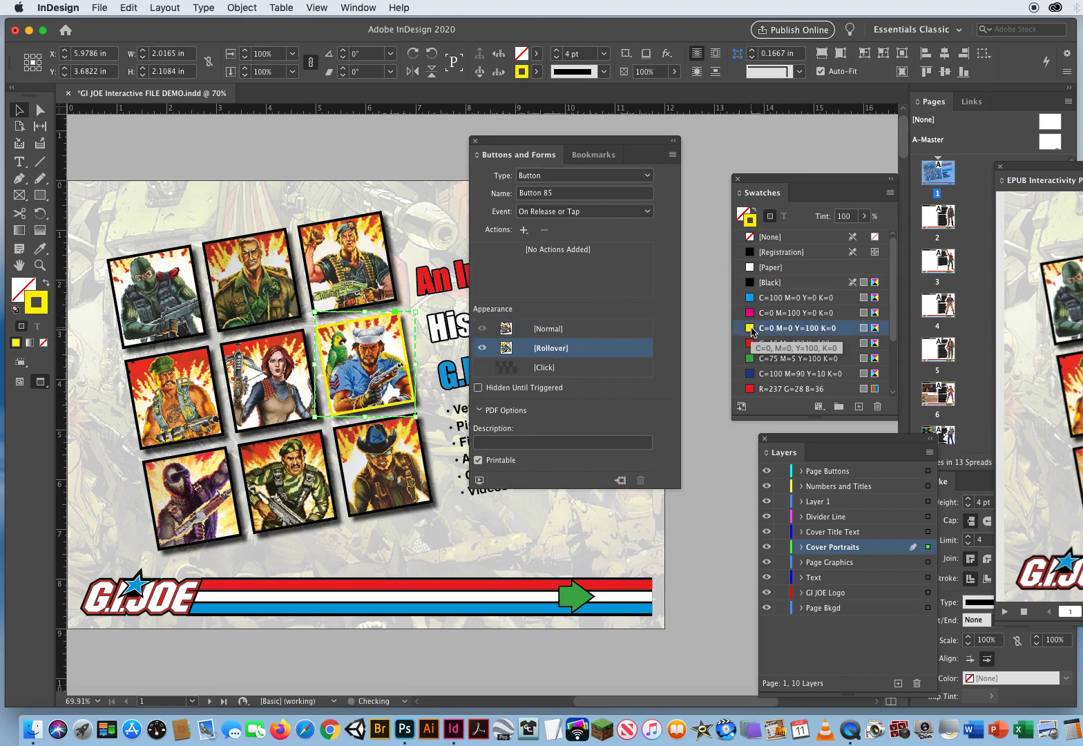
{"action": "left_click", "coordinate": [548, 332]}
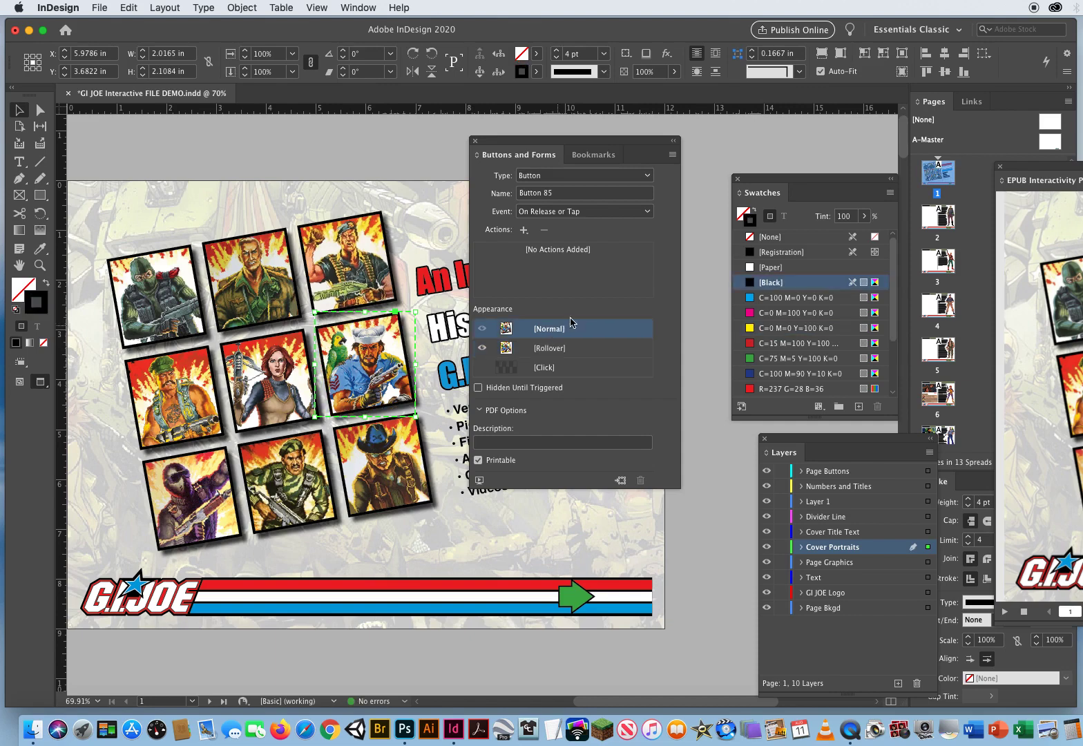
Set the chef button to Go To Page 7 On Click
{"action": "left_click", "coordinate": [547, 212]}
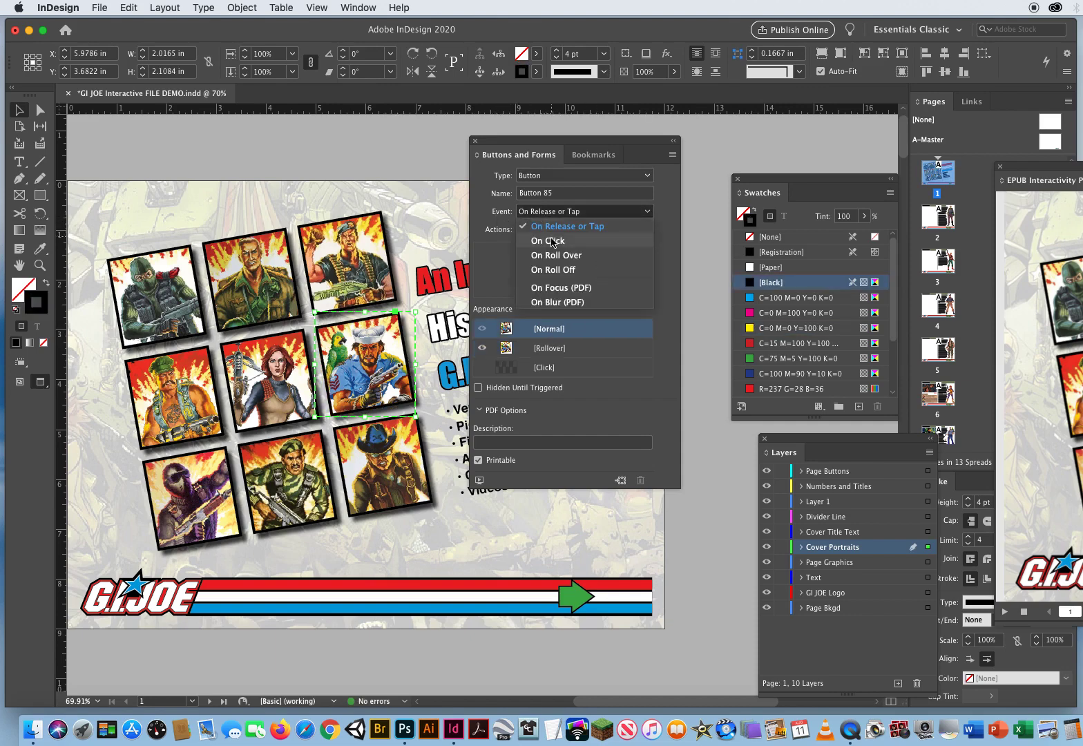
{"action": "left_click", "coordinate": [551, 242]}
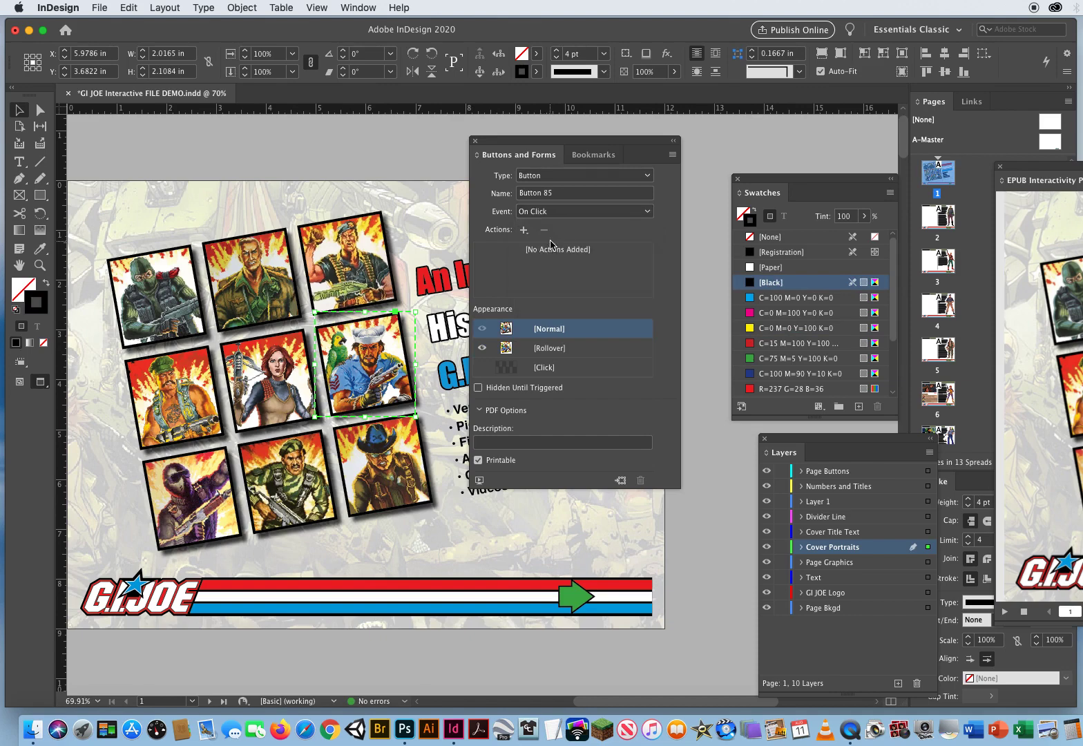
{"action": "left_click", "coordinate": [524, 231]}
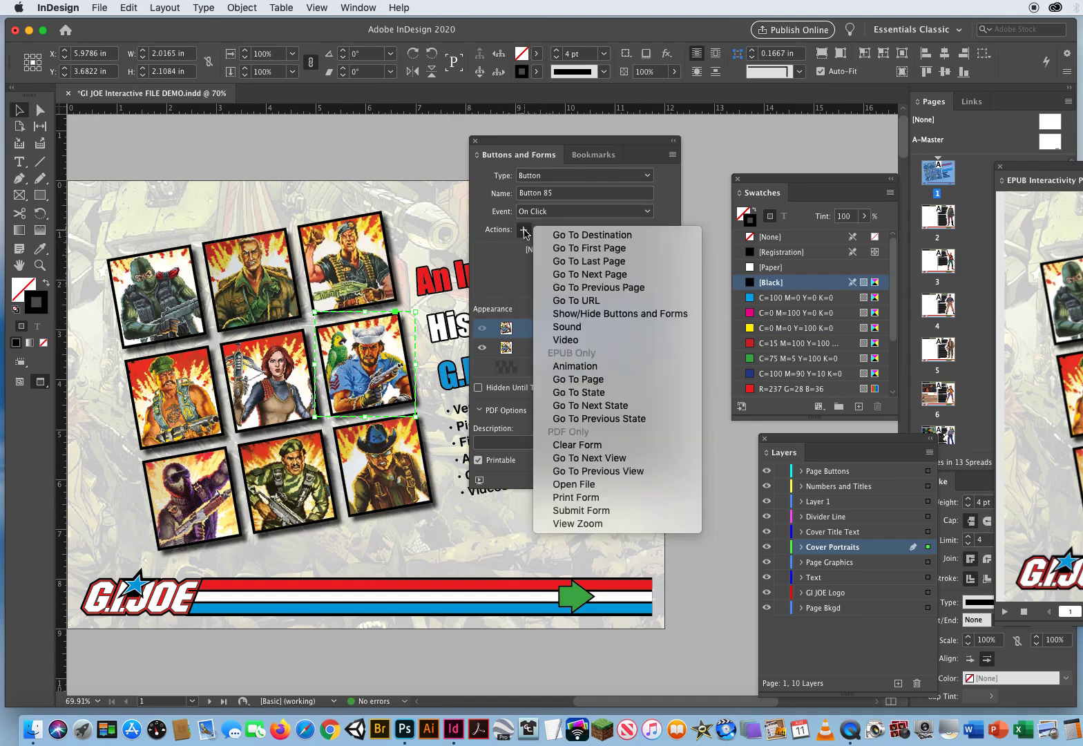
{"action": "left_click", "coordinate": [594, 379]}
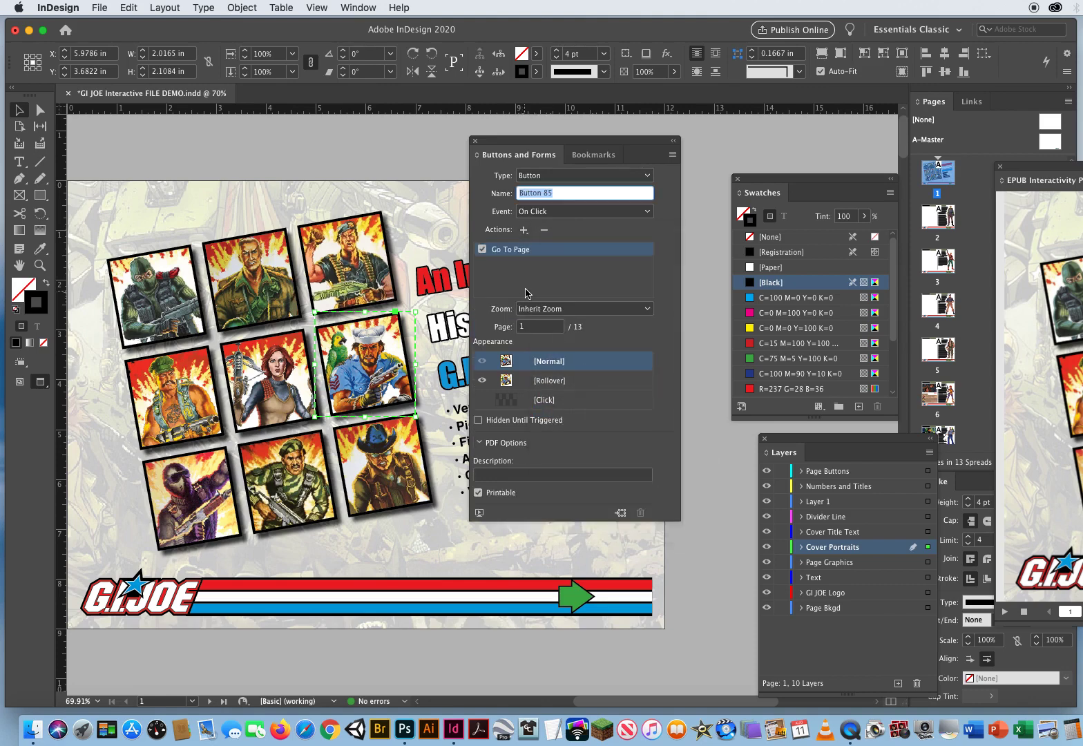
{"action": "left_click", "coordinate": [538, 326]}
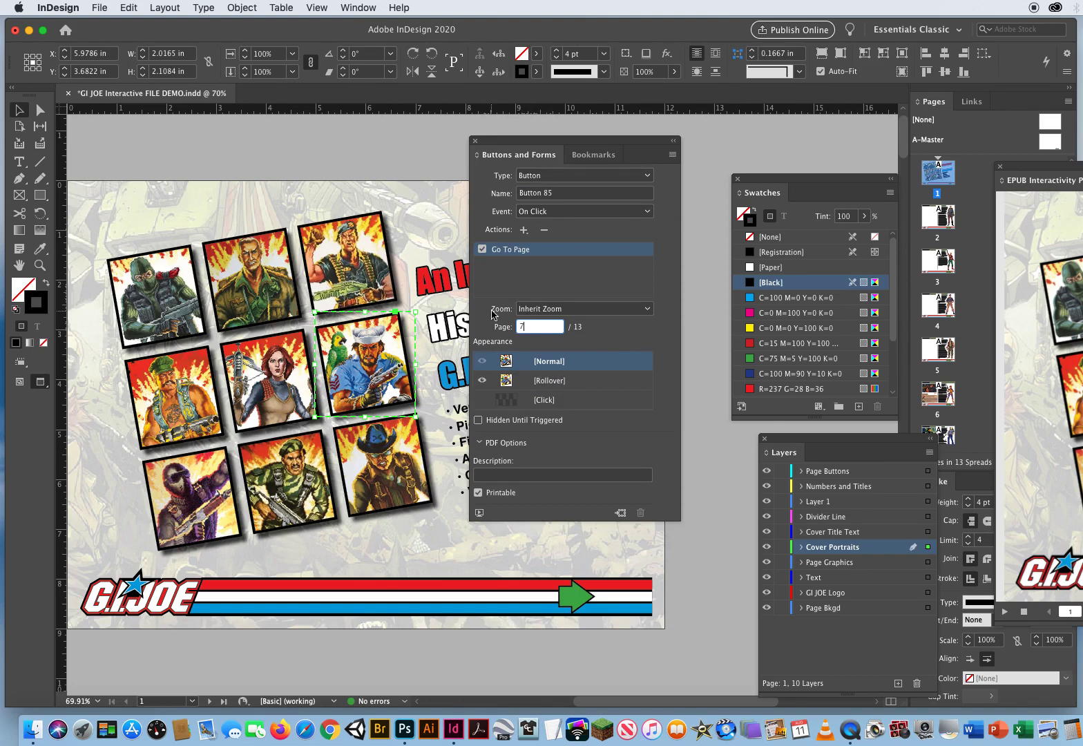
{"action": "key", "text": "Return"}
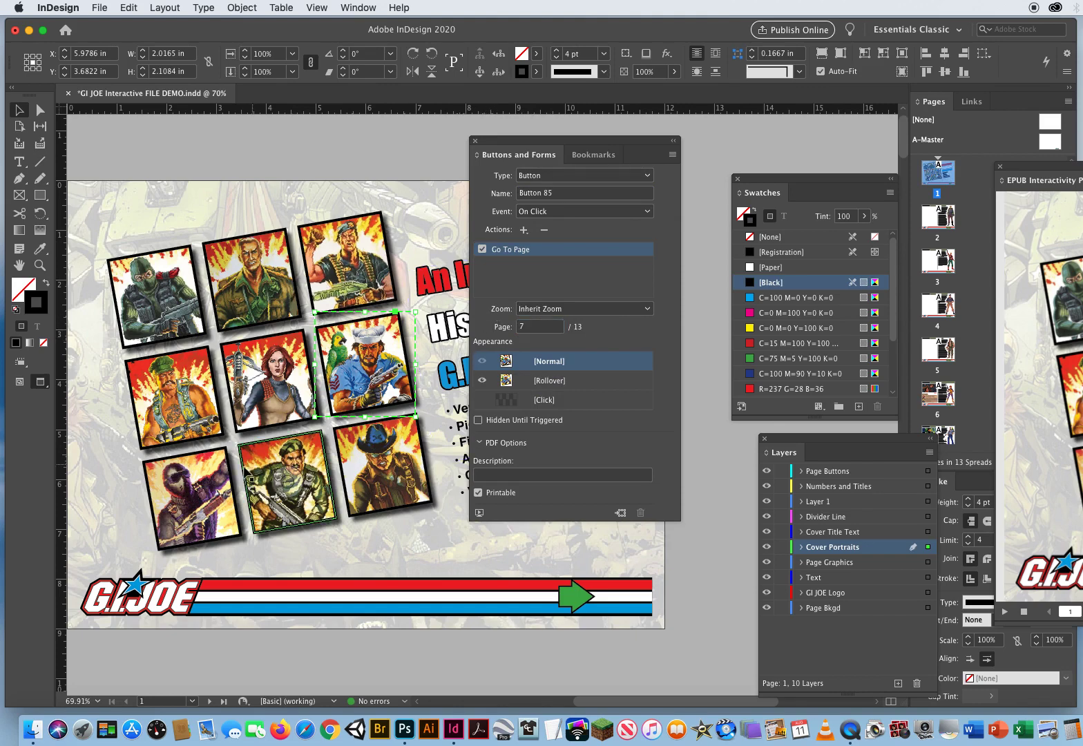
Convert the bottom-left portrait into a button with a yellow Rollover stroke
{"action": "left_click", "coordinate": [213, 470]}
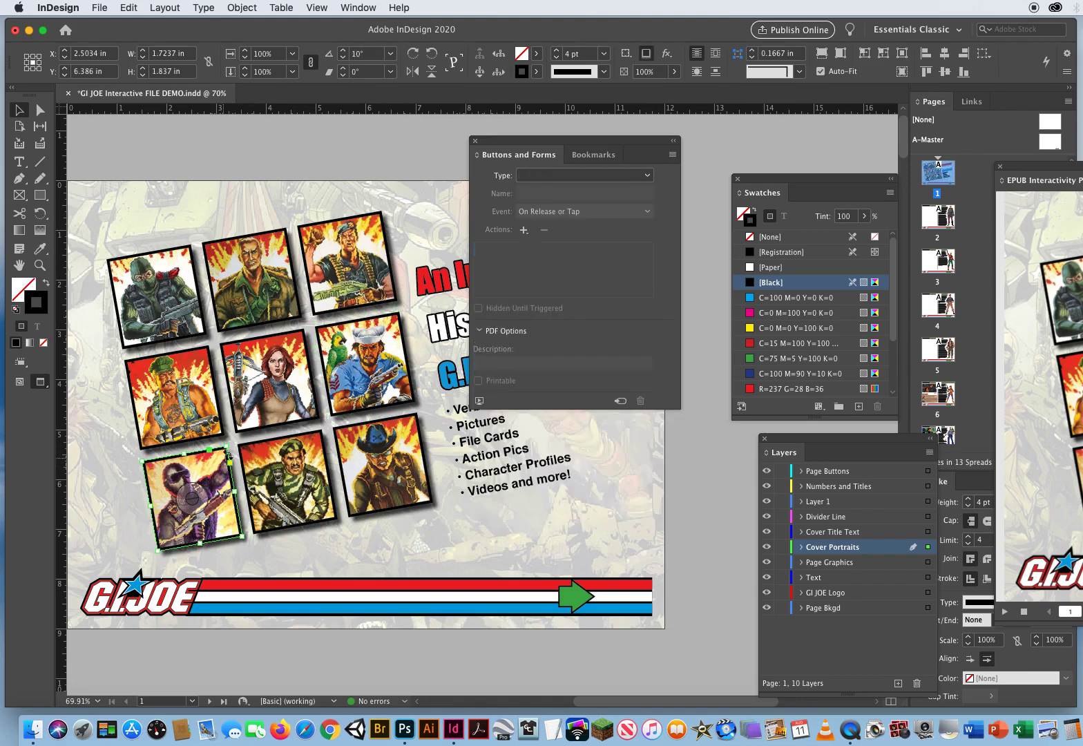
{"action": "left_click", "coordinate": [622, 402]}
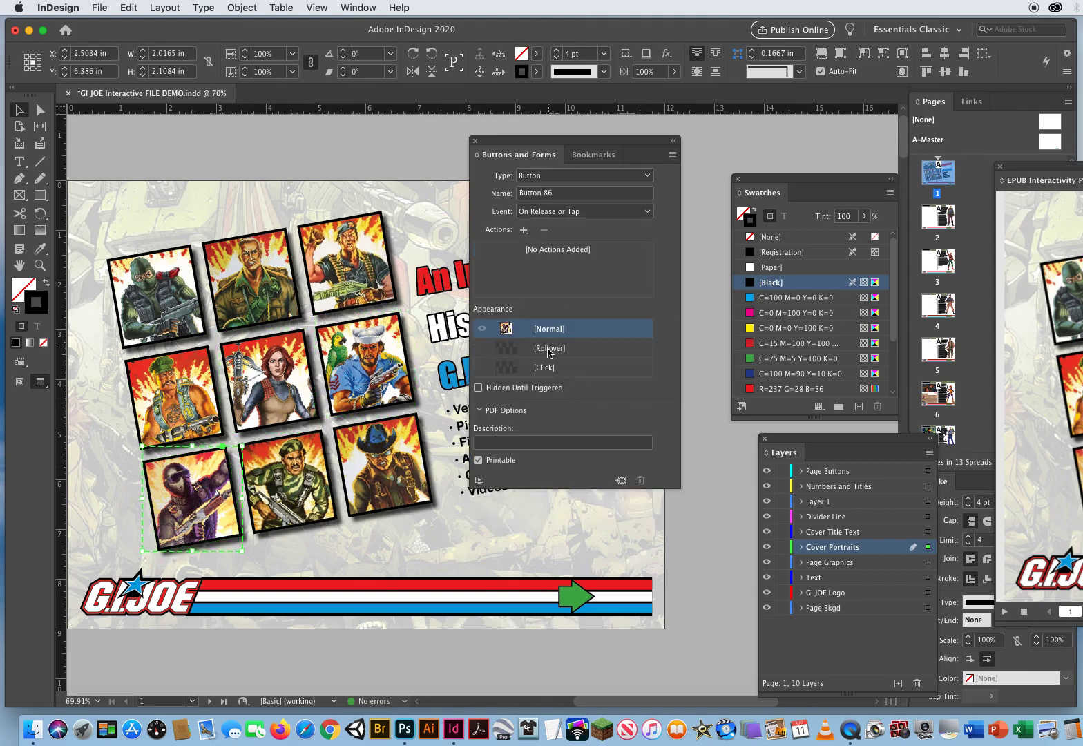
{"action": "left_click", "coordinate": [548, 349]}
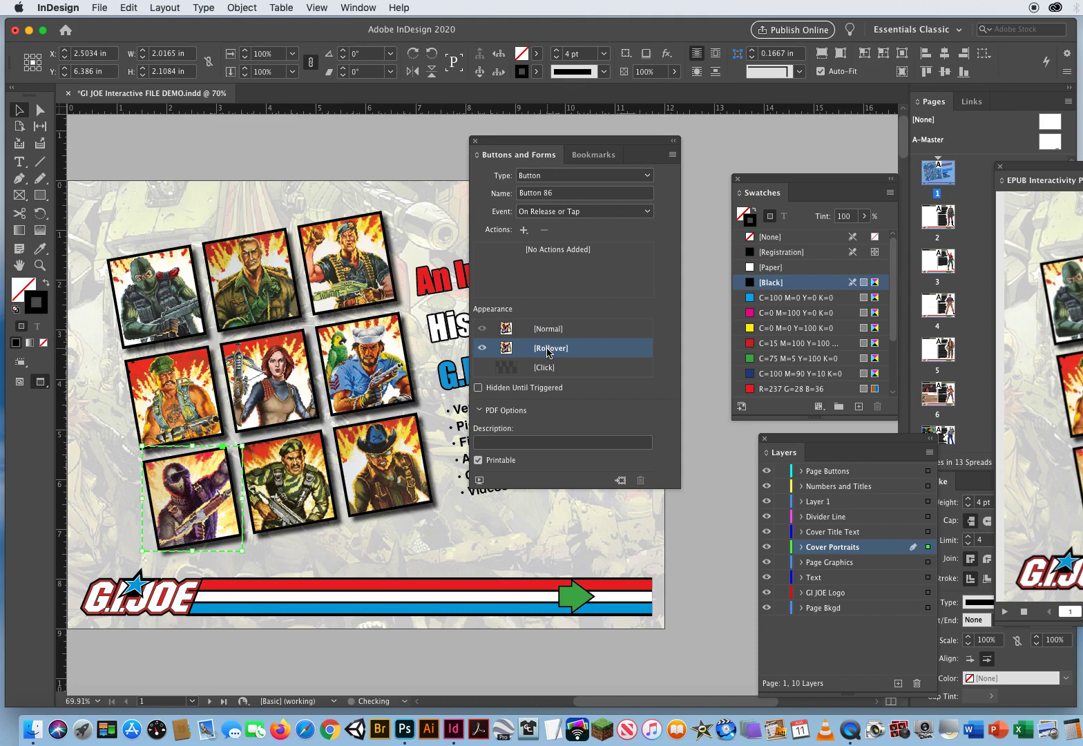
{"action": "left_click", "coordinate": [765, 329]}
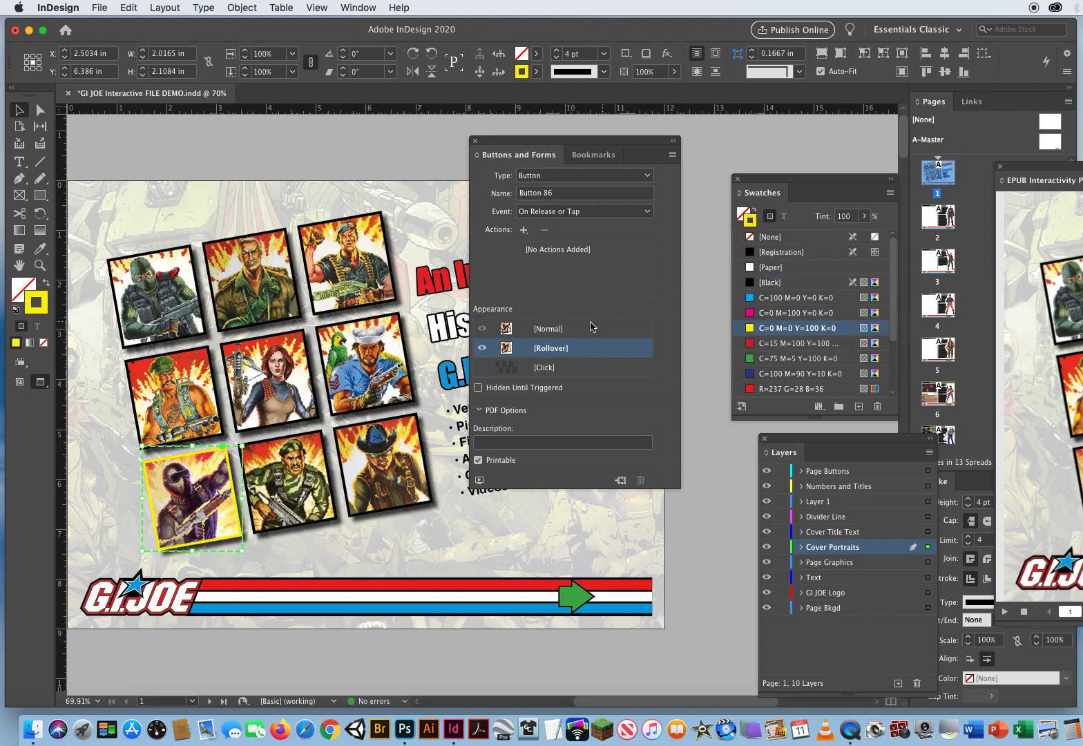
{"action": "left_click", "coordinate": [548, 332]}
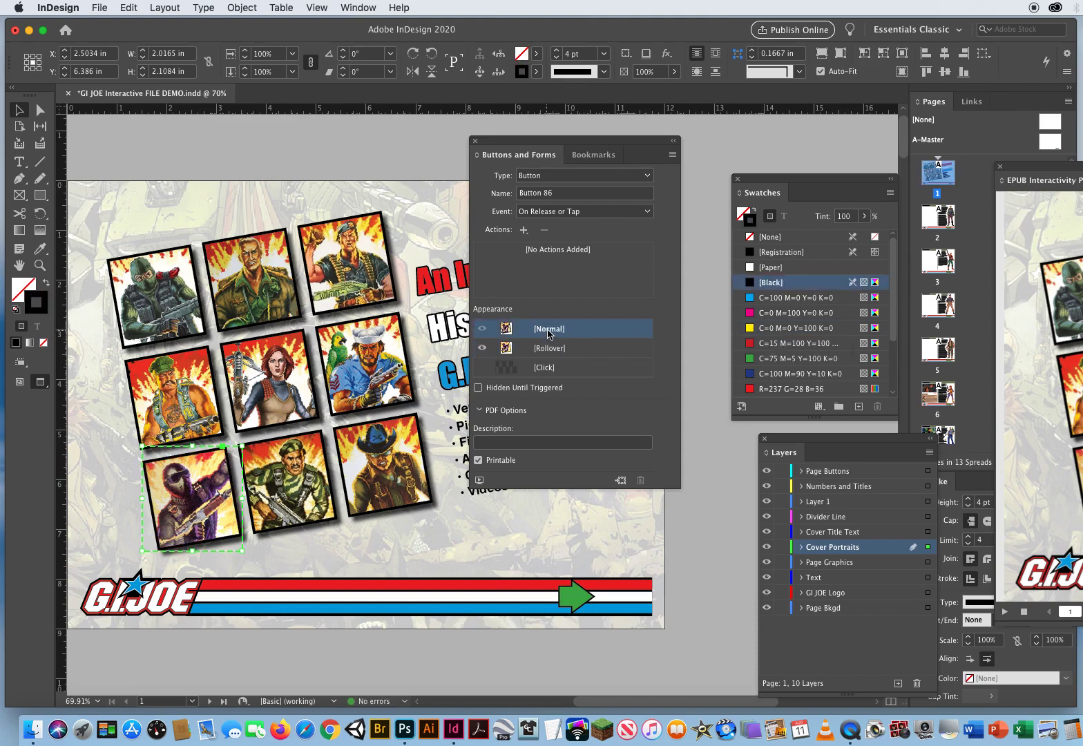
Give the bottom-left button an On Click Go To Page 8 action
{"action": "left_click", "coordinate": [534, 214]}
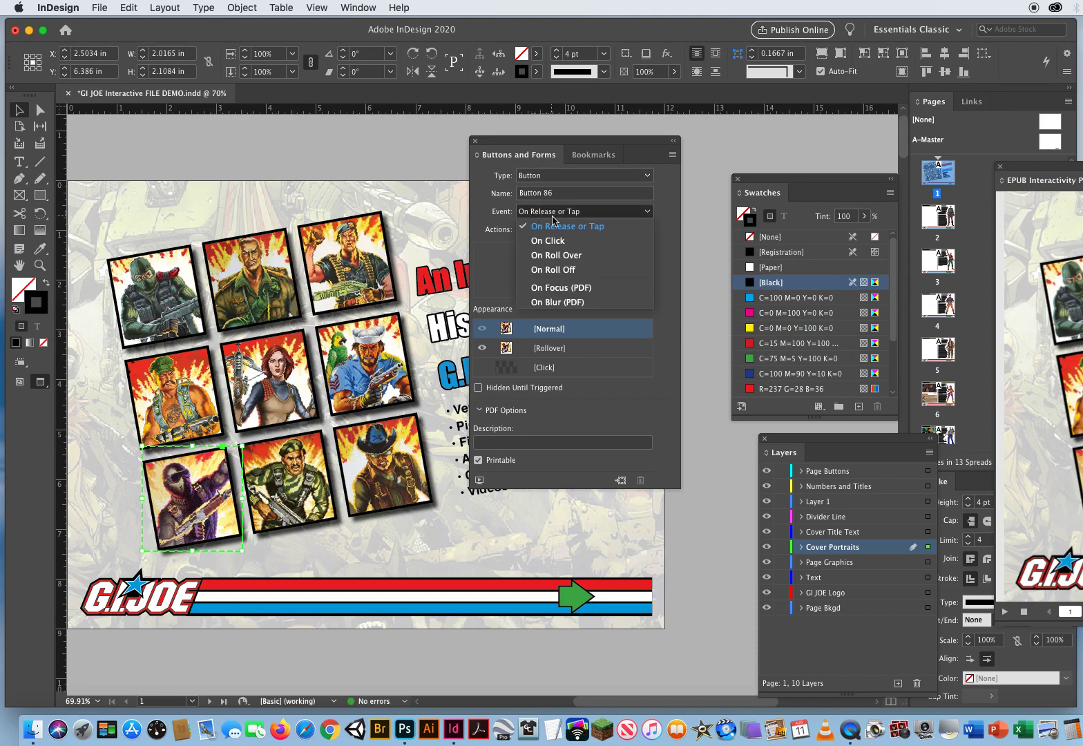
{"action": "left_click", "coordinate": [553, 241]}
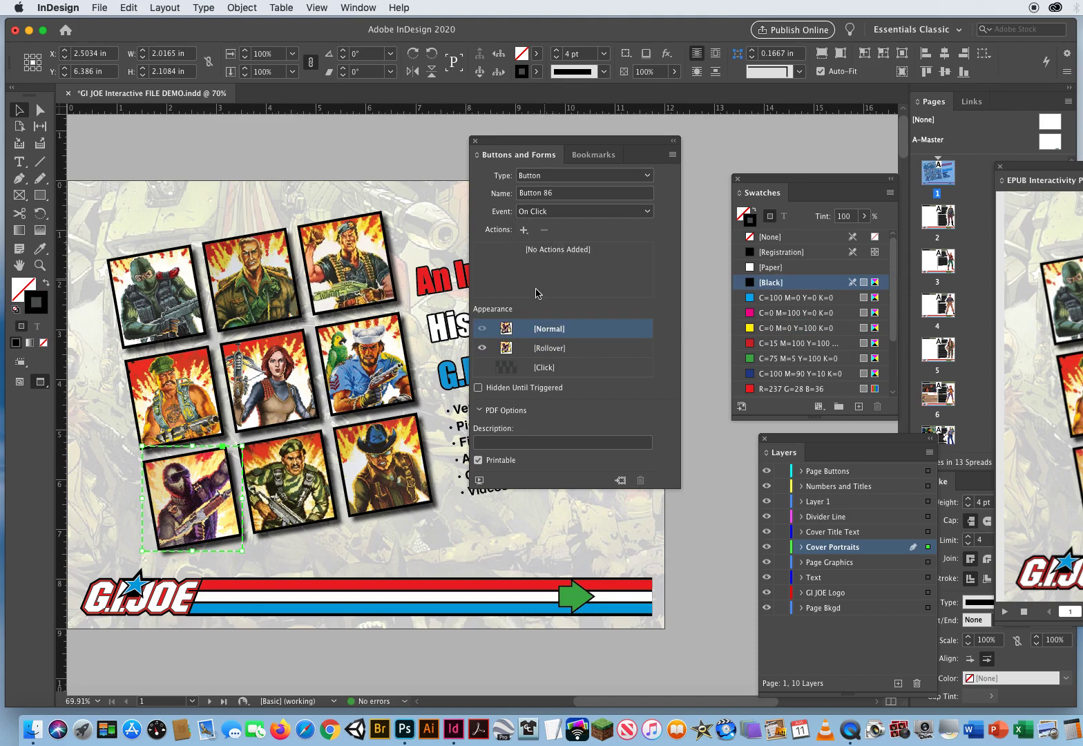
{"action": "left_click", "coordinate": [524, 229]}
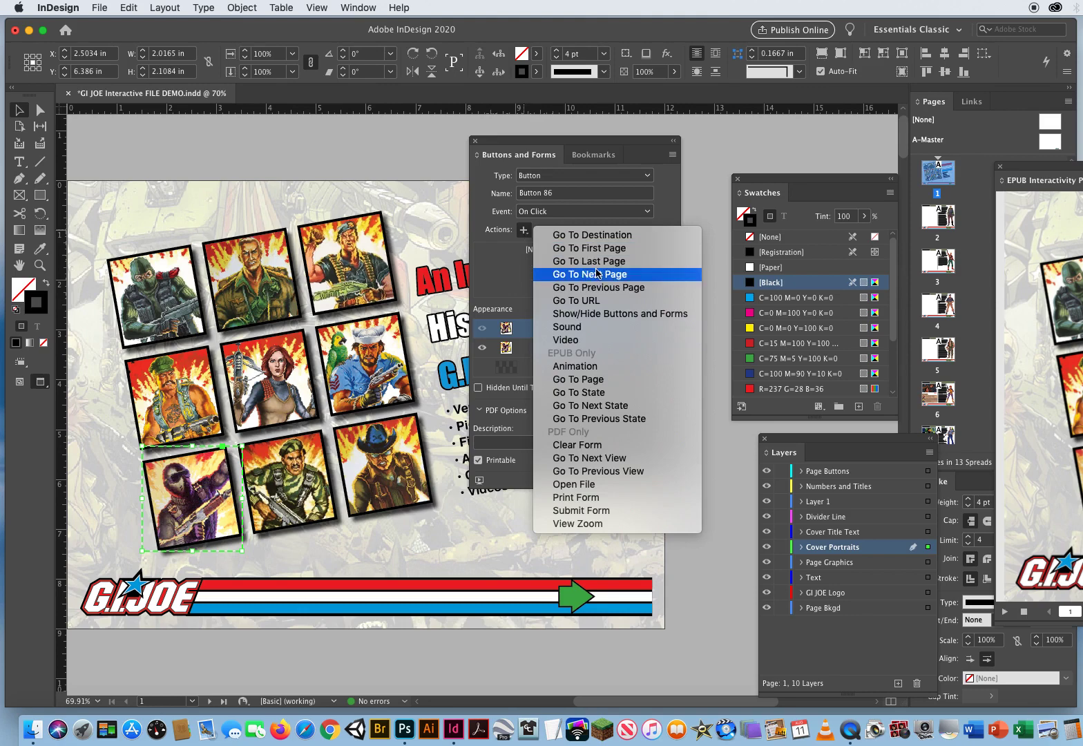
{"action": "left_click", "coordinate": [608, 384]}
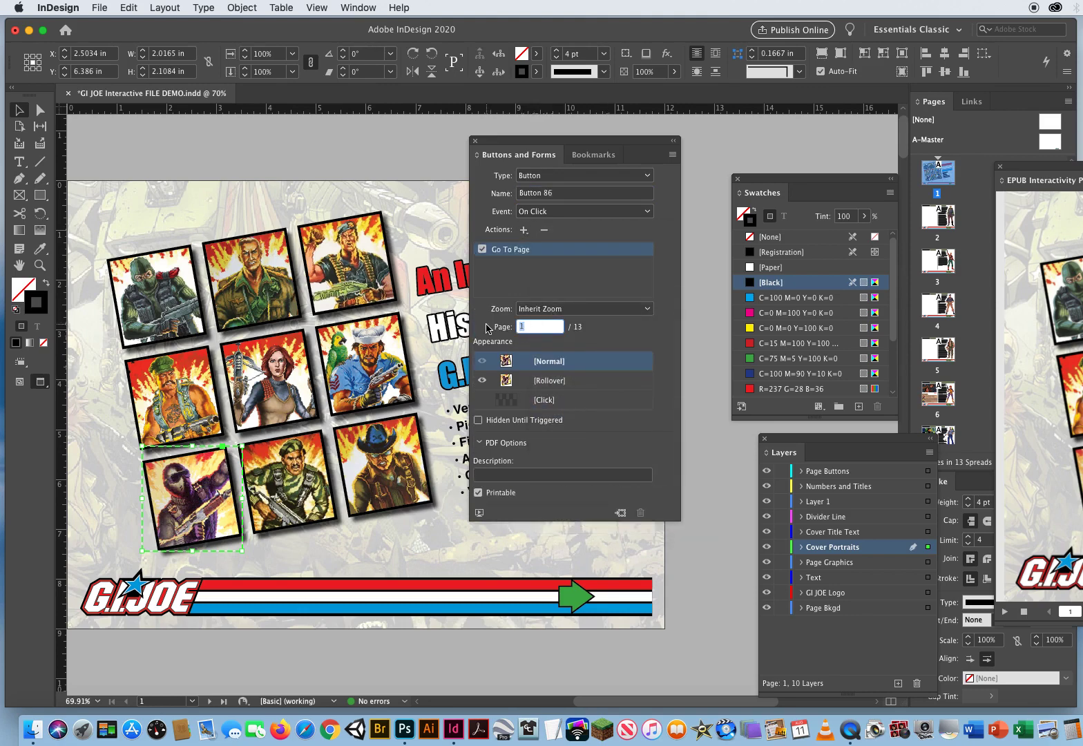
{"action": "key", "text": "Return"}
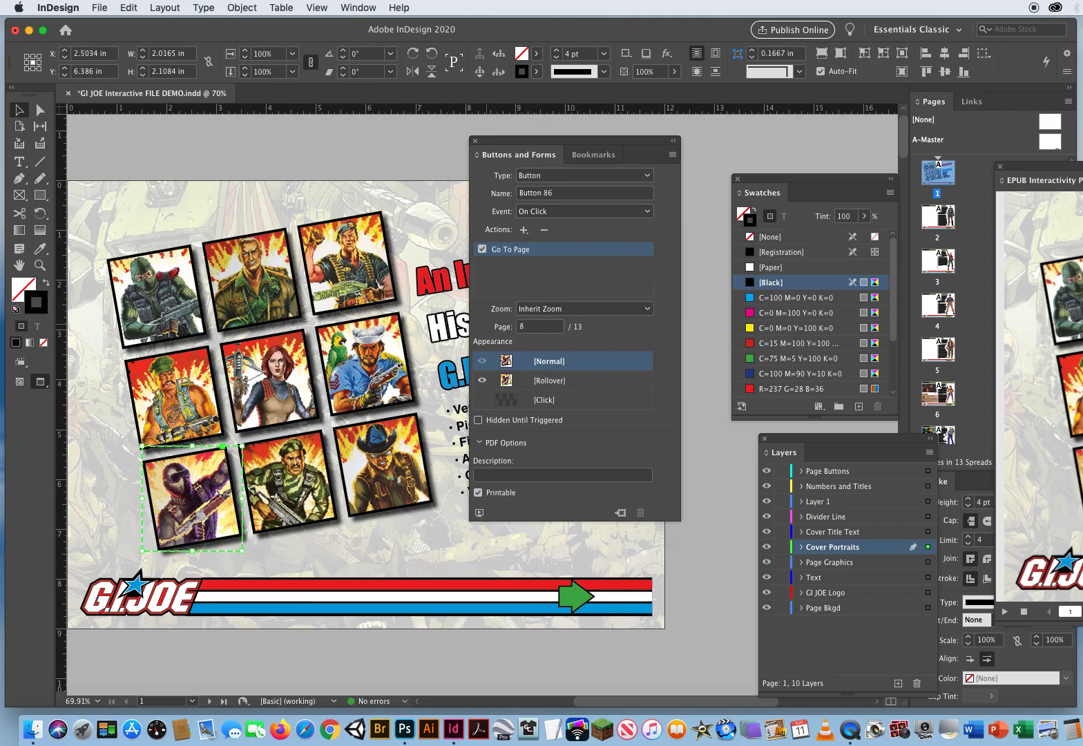
Make the bottom-middle camouflage portrait a button with a yellow Rollover stroke
{"action": "left_click", "coordinate": [306, 448]}
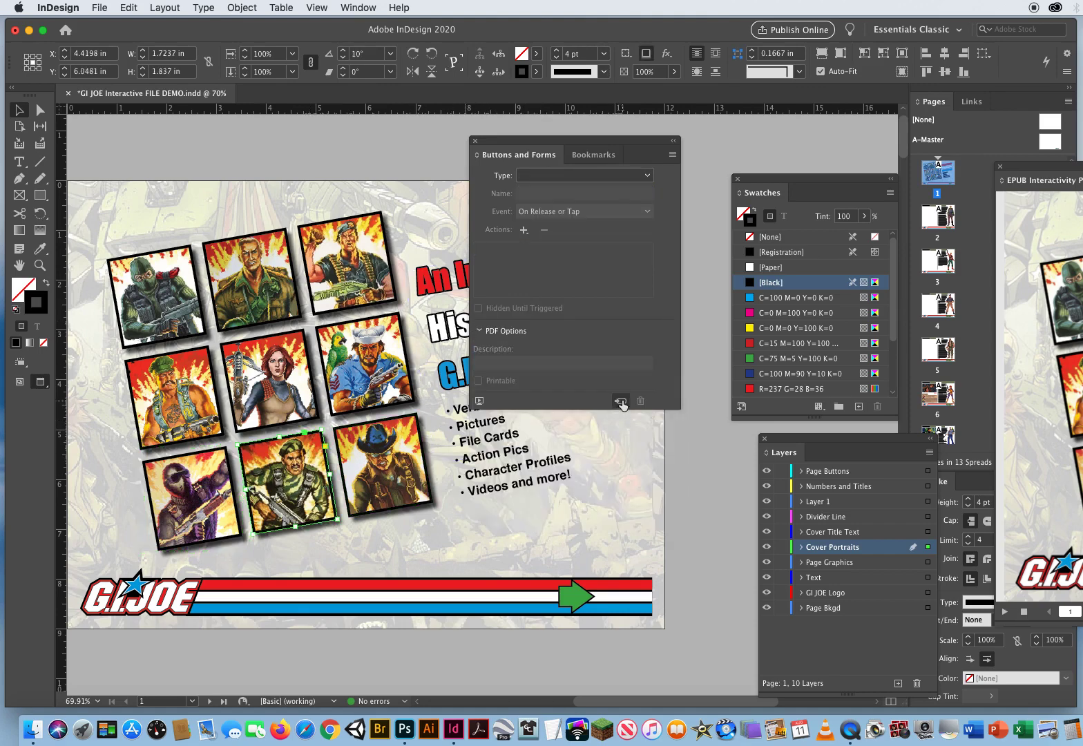
{"action": "left_click", "coordinate": [621, 401]}
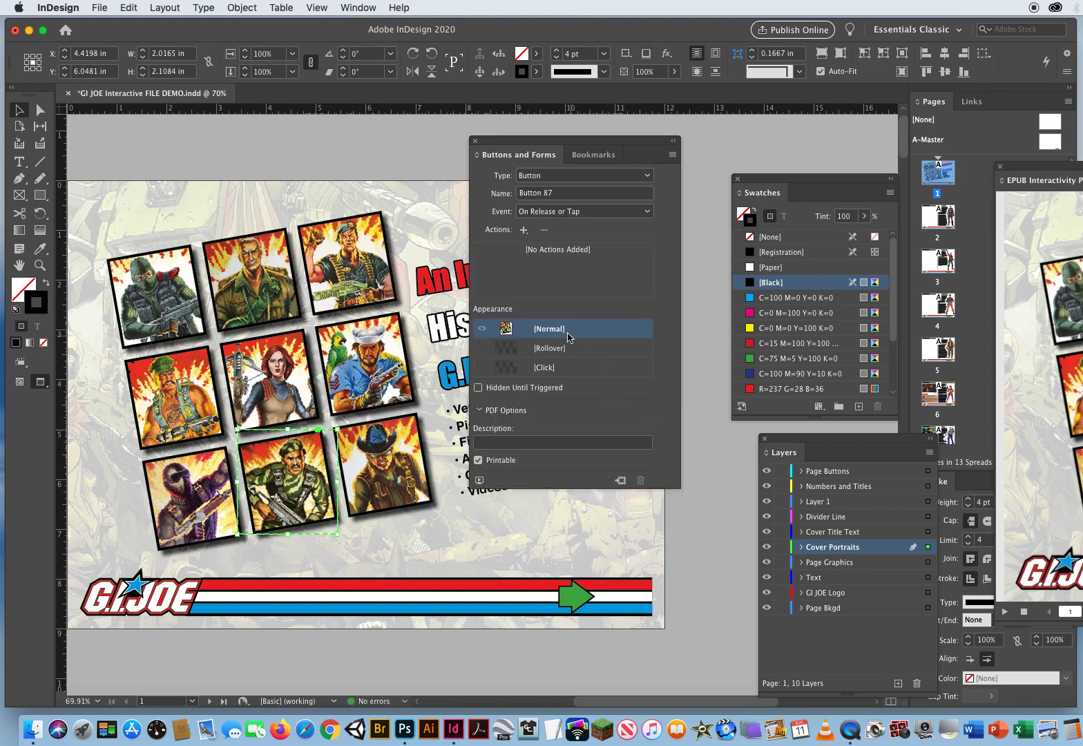
{"action": "left_click", "coordinate": [547, 349]}
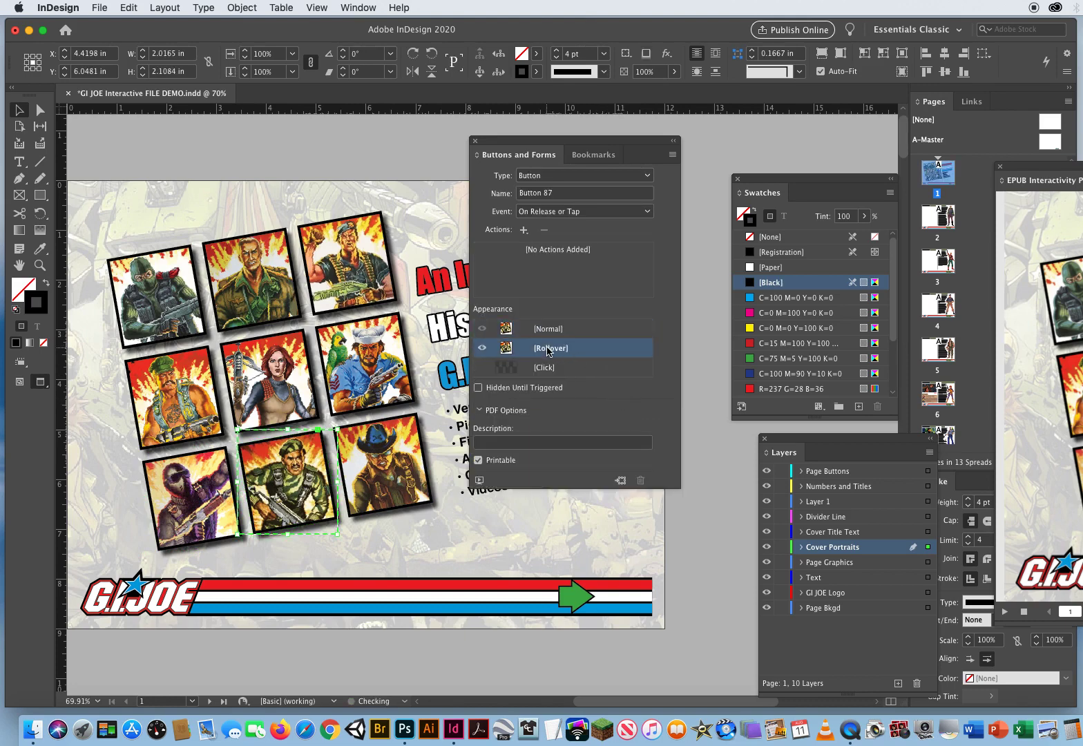
{"action": "left_click", "coordinate": [764, 330]}
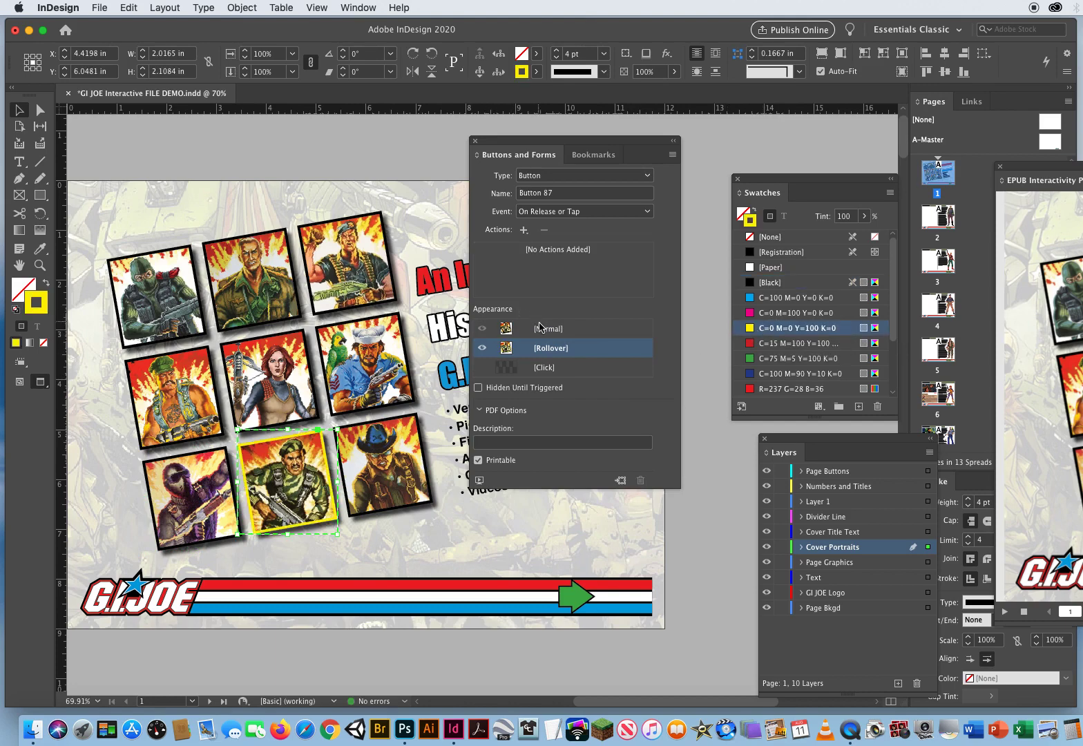
{"action": "left_click", "coordinate": [541, 329]}
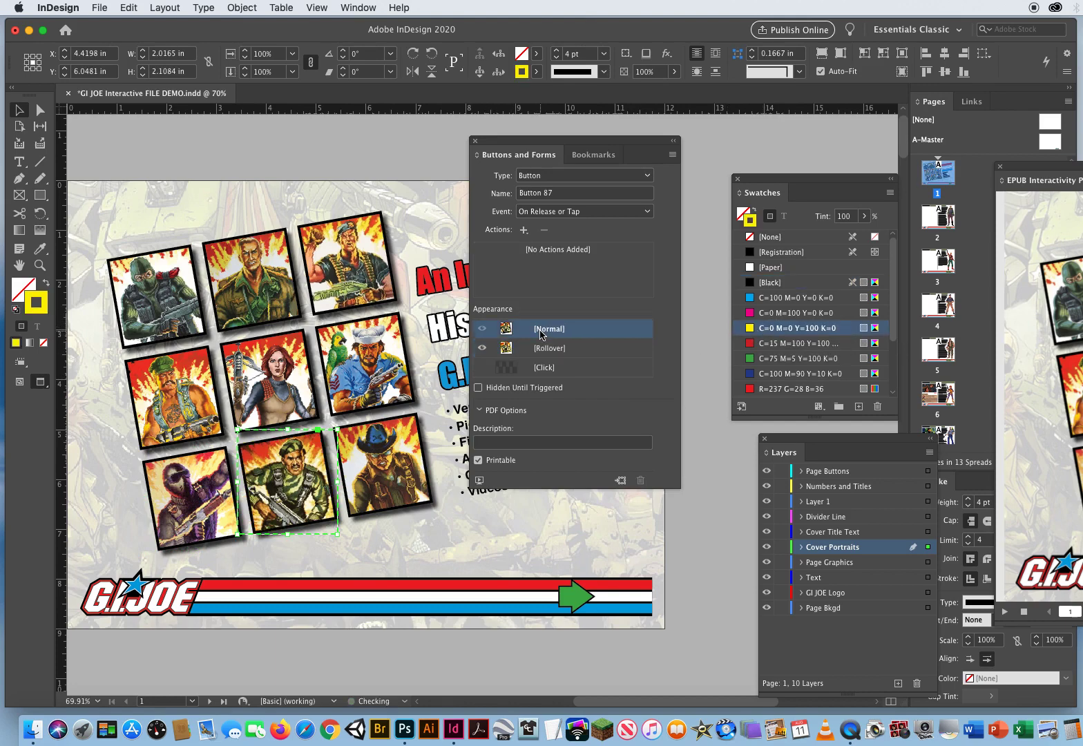
Set the camouflage button to Go To Page 9 On Click
{"action": "left_click", "coordinate": [529, 213]}
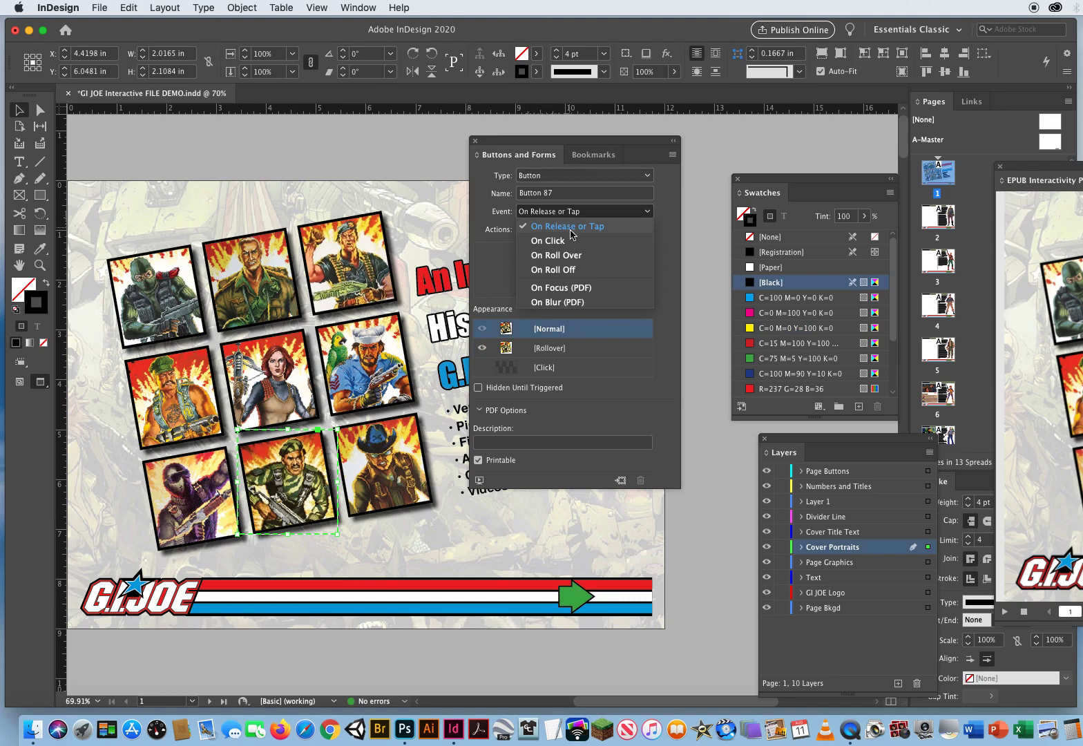
{"action": "left_click", "coordinate": [557, 242]}
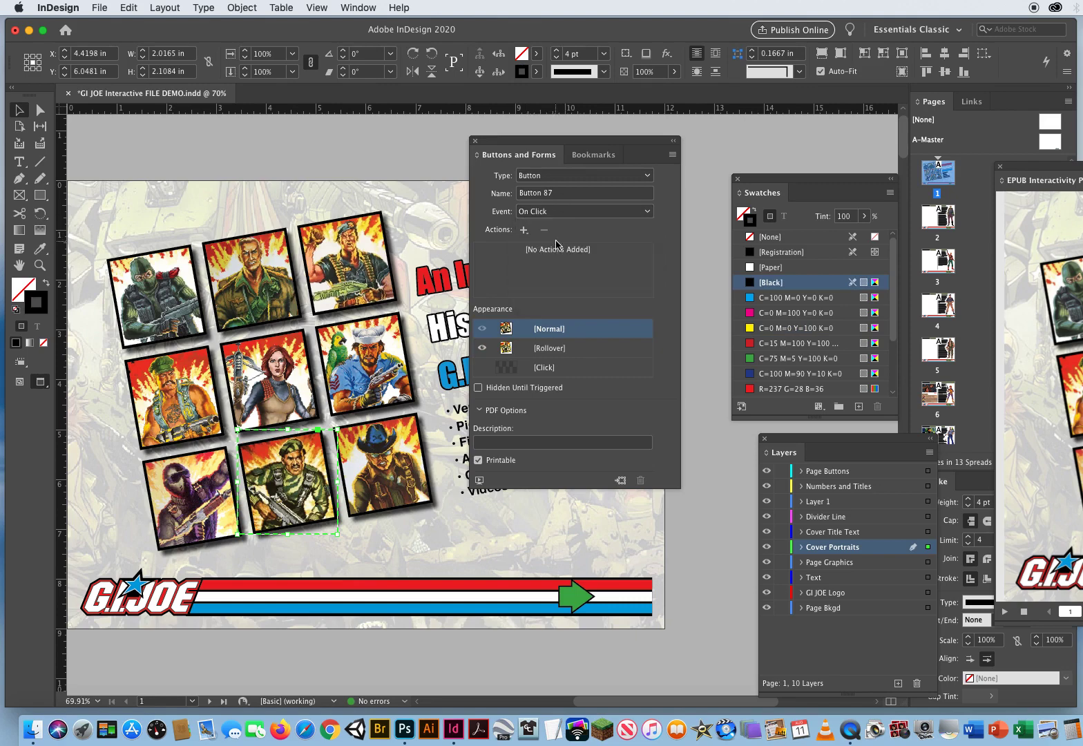
{"action": "left_click", "coordinate": [525, 230]}
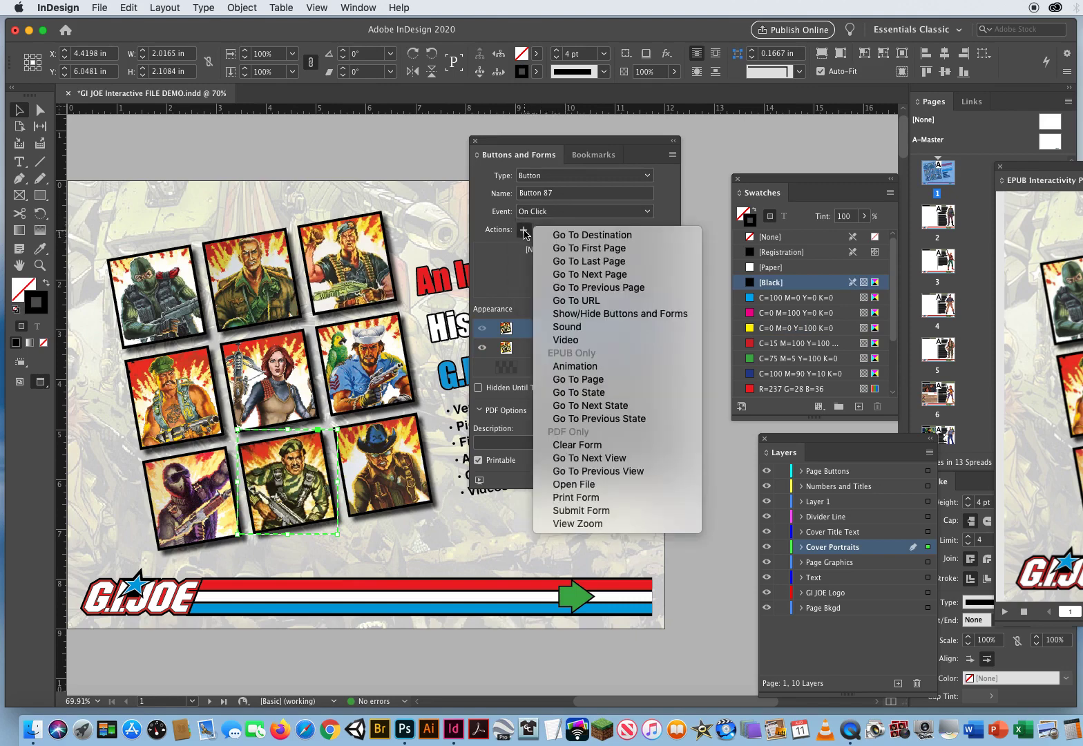
{"action": "left_click", "coordinate": [605, 386]}
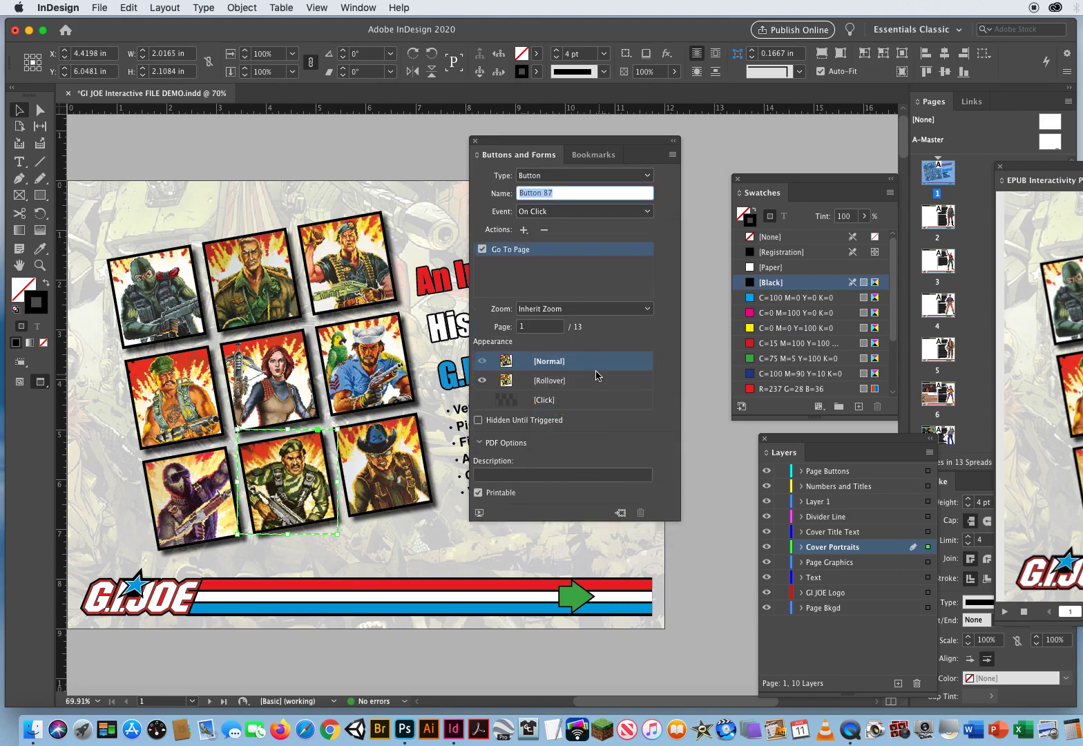
{"action": "left_click", "coordinate": [542, 328]}
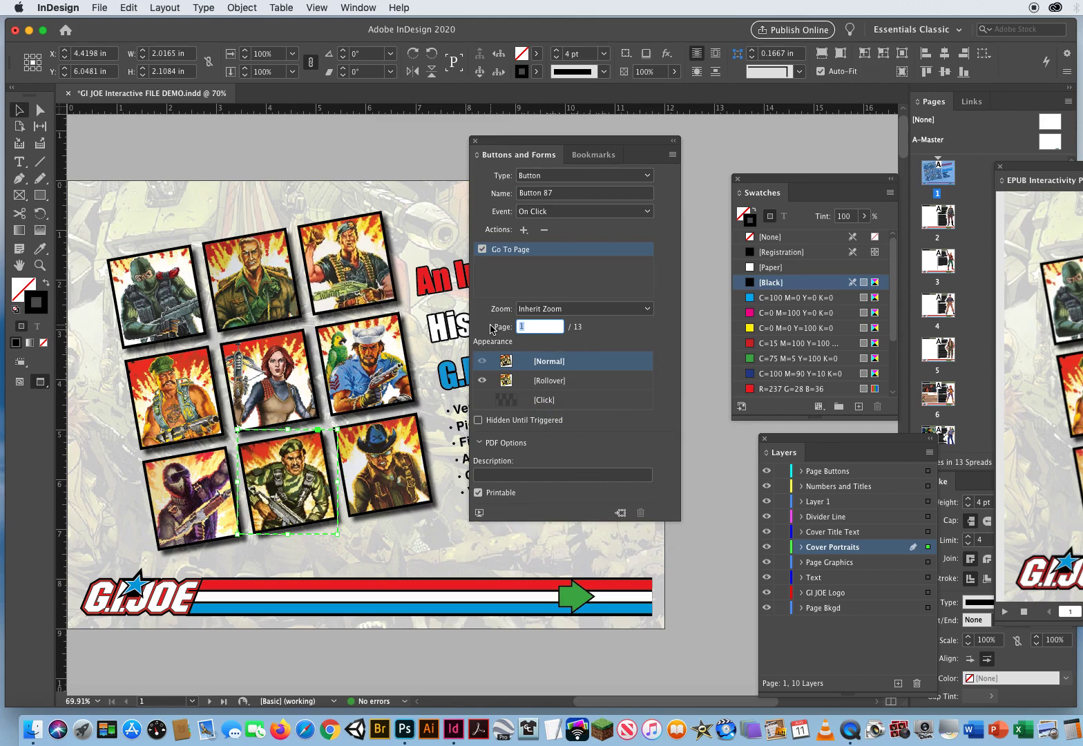
{"action": "key", "text": "Return"}
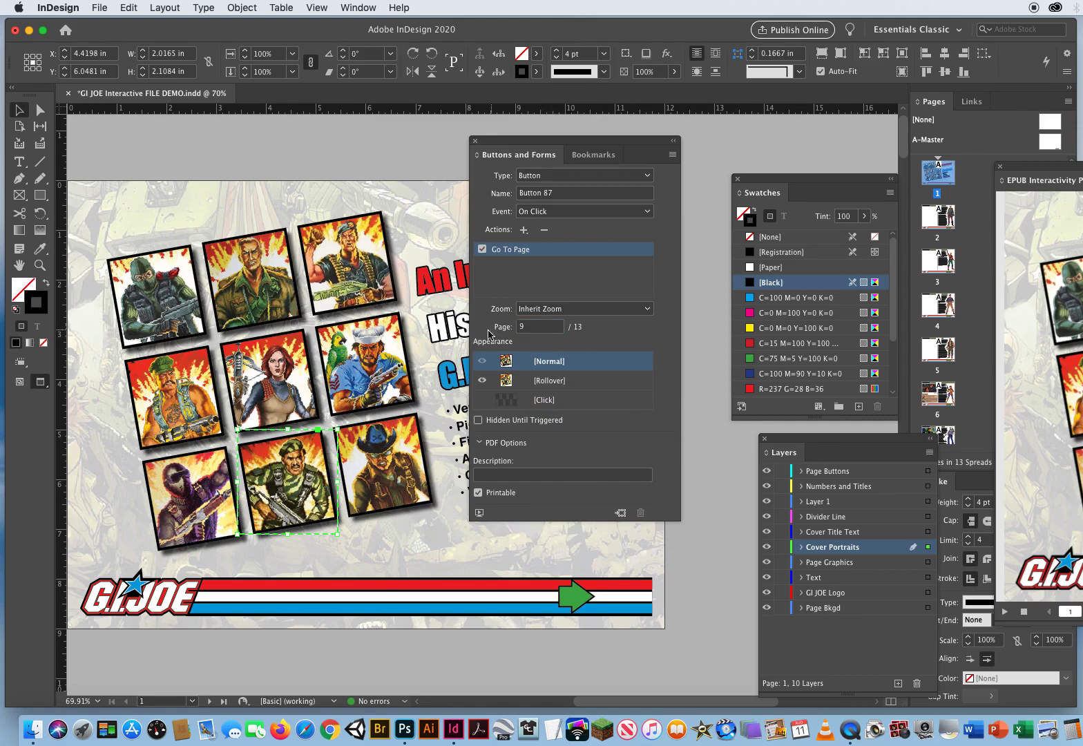
Convert the bottom-right cowboy portrait into a button with a yellow Rollover stroke
{"action": "left_click", "coordinate": [401, 441]}
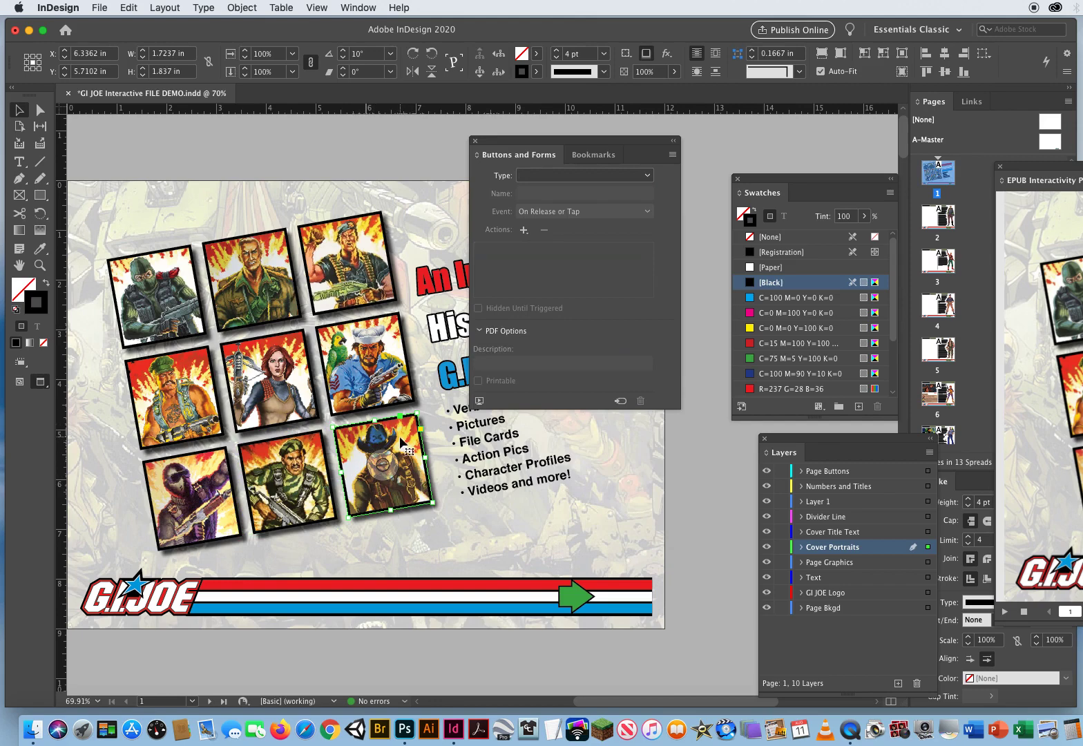
{"action": "left_click", "coordinate": [621, 401]}
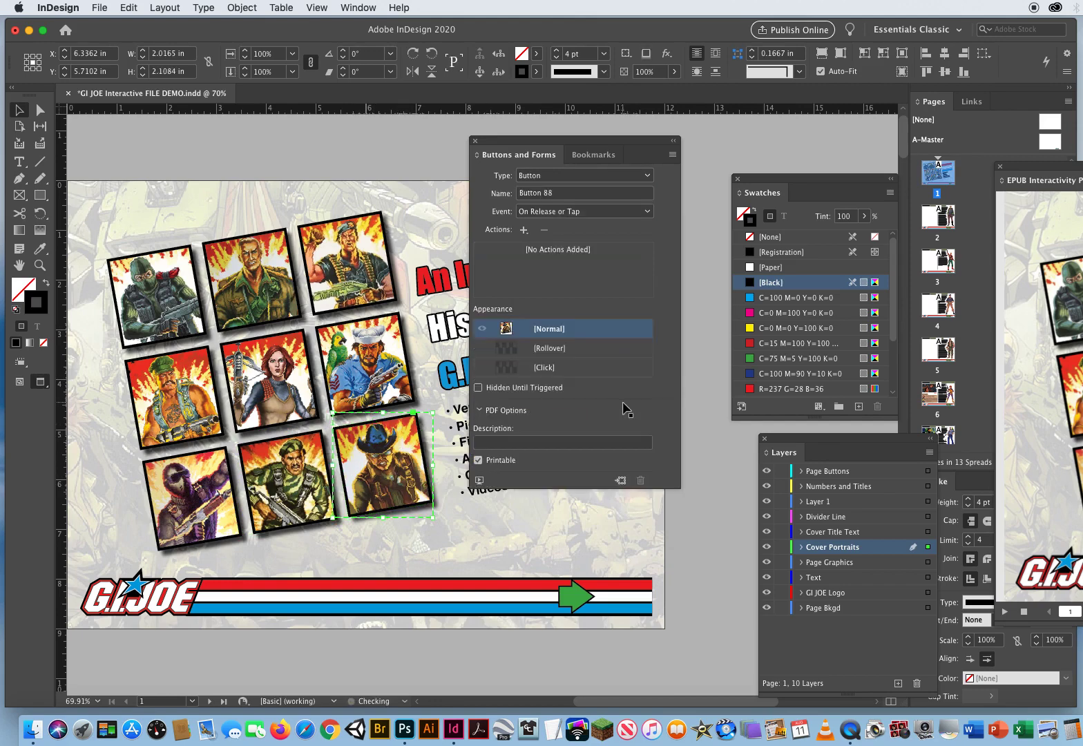
{"action": "left_click", "coordinate": [551, 349]}
{"action": "left_click", "coordinate": [762, 328]}
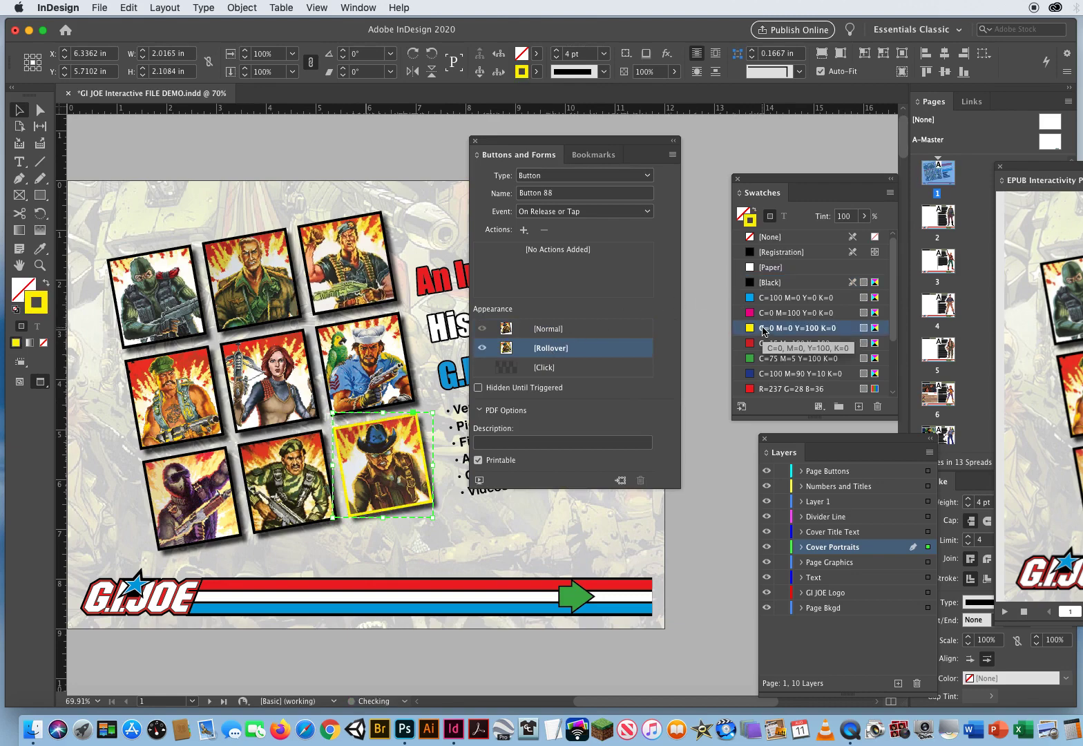
{"action": "left_click", "coordinate": [549, 330]}
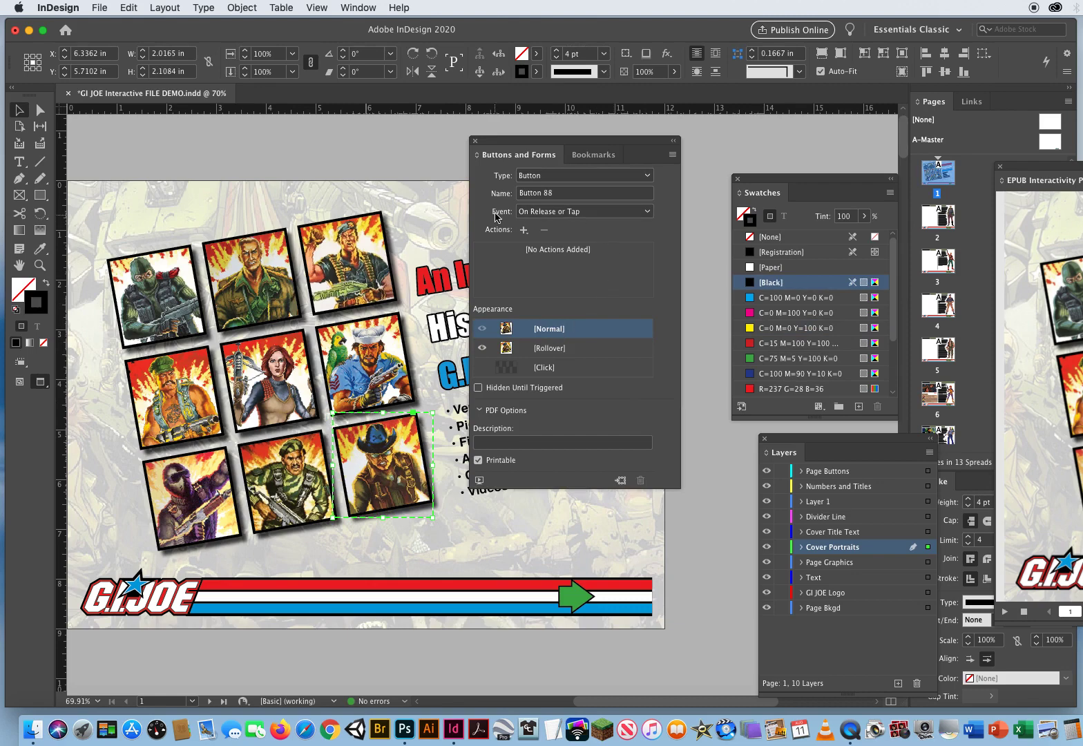
Give the cowboy button an On Click Go To Page 10 action
{"action": "left_click", "coordinate": [545, 213]}
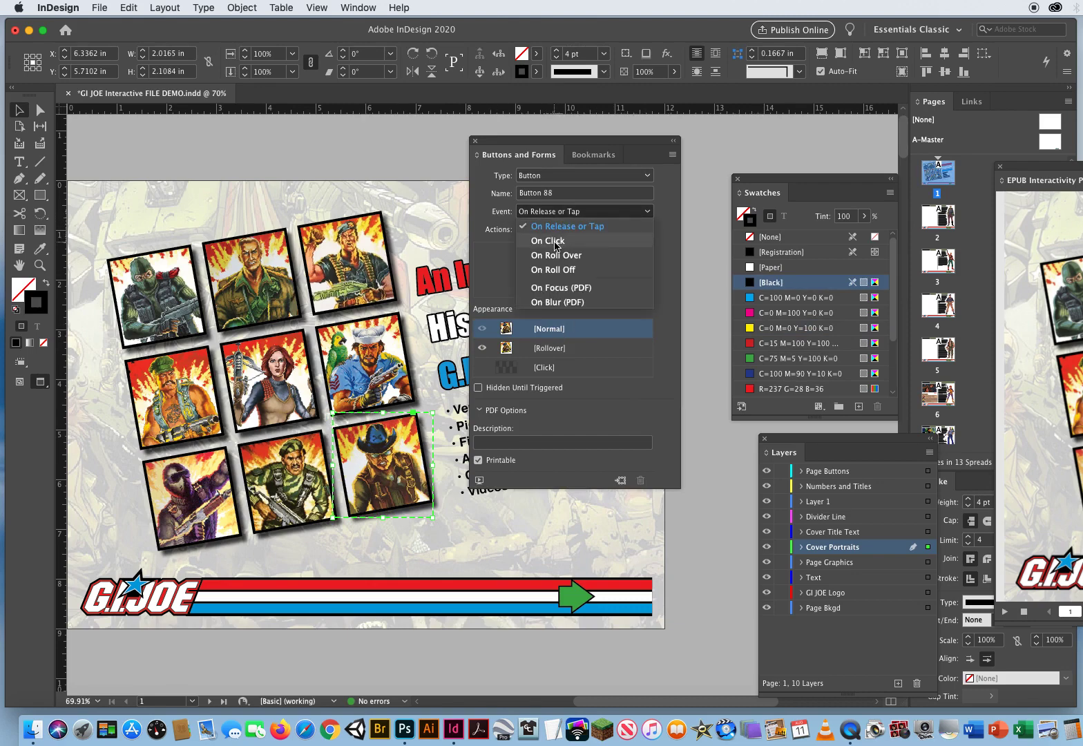
{"action": "left_click", "coordinate": [555, 242]}
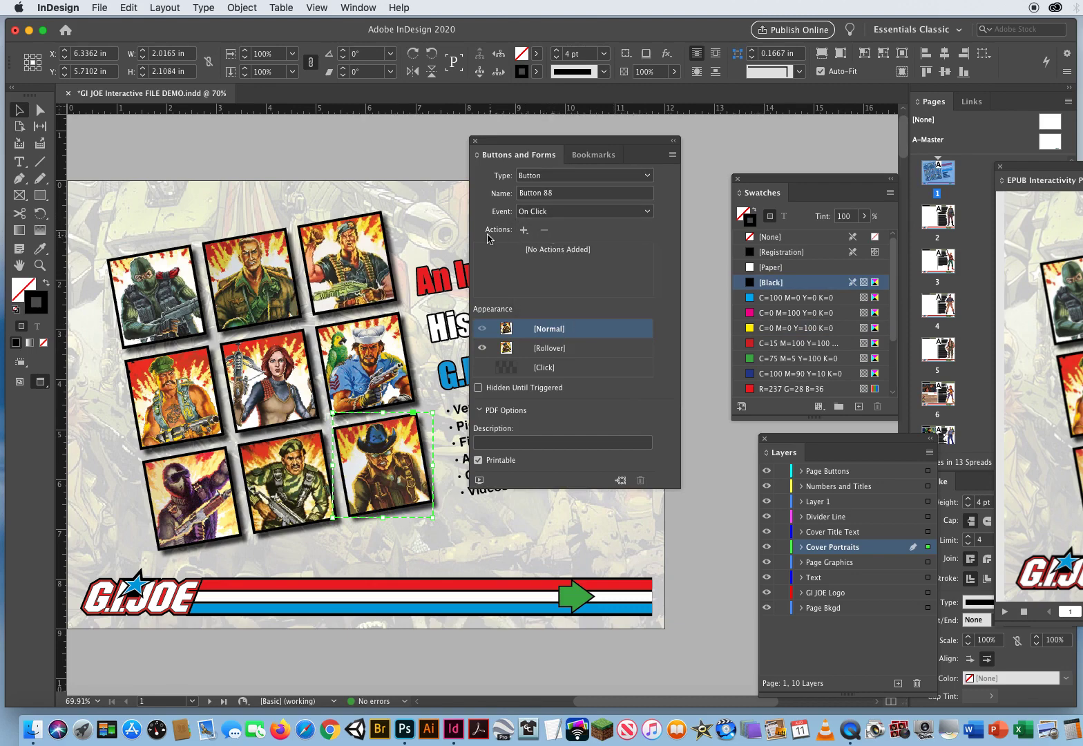
{"action": "left_click", "coordinate": [524, 230]}
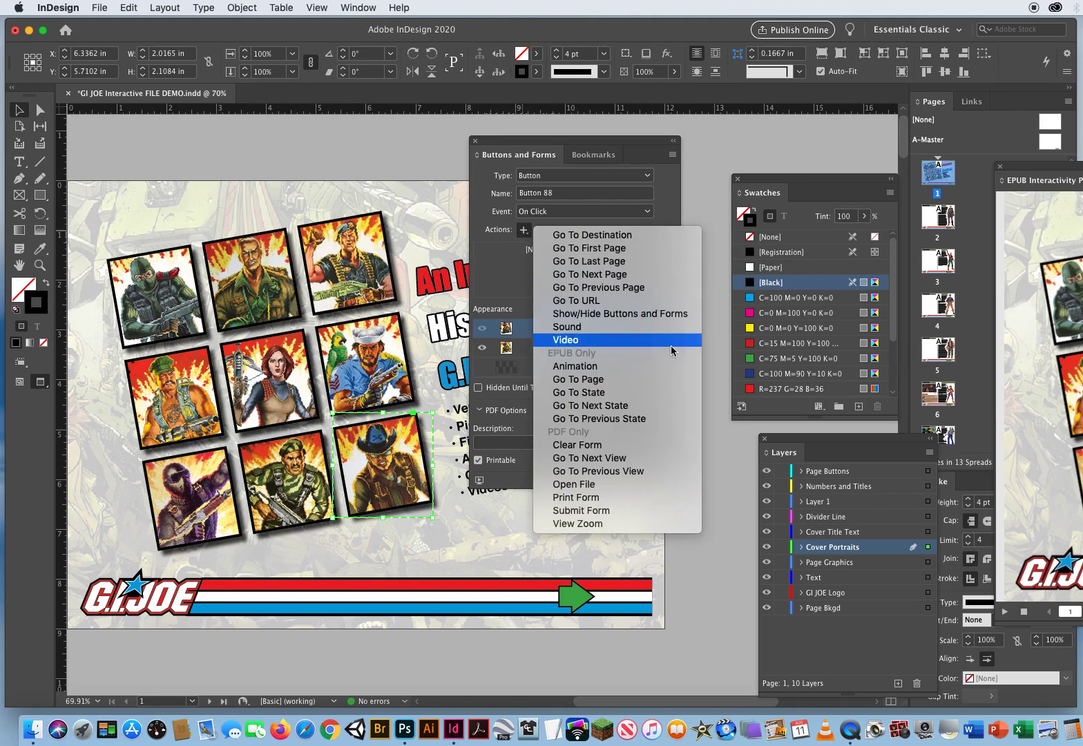
{"action": "left_click", "coordinate": [606, 382]}
{"action": "left_click", "coordinate": [544, 328]}
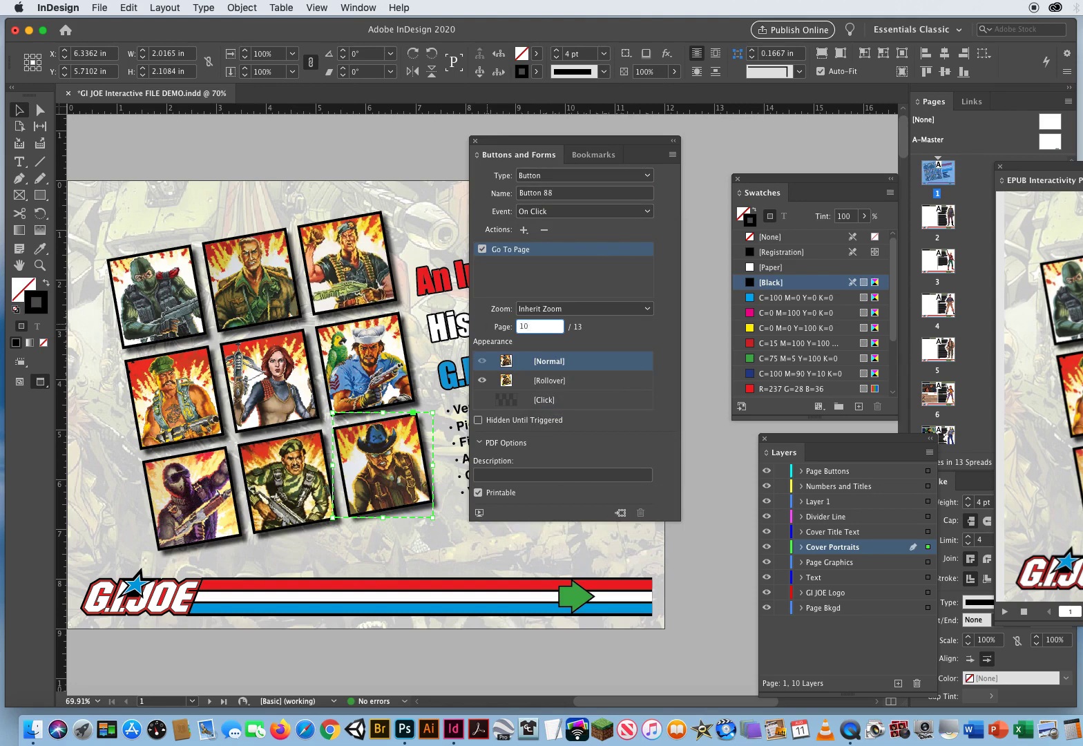
{"action": "key", "text": "Return"}
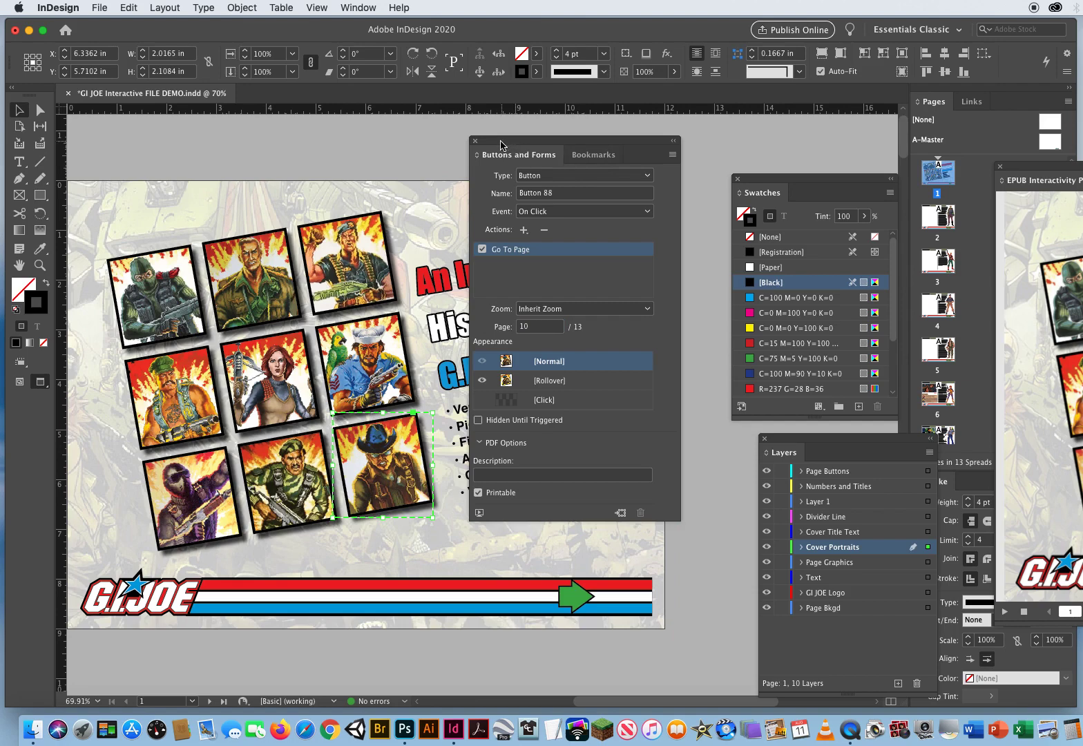
Close the Buttons and Forms panel and pull the EPUB Interactivity Preview out into a large floating window
{"action": "left_click_drag", "start_coordinate": [504, 143], "coordinate": [561, 138]}
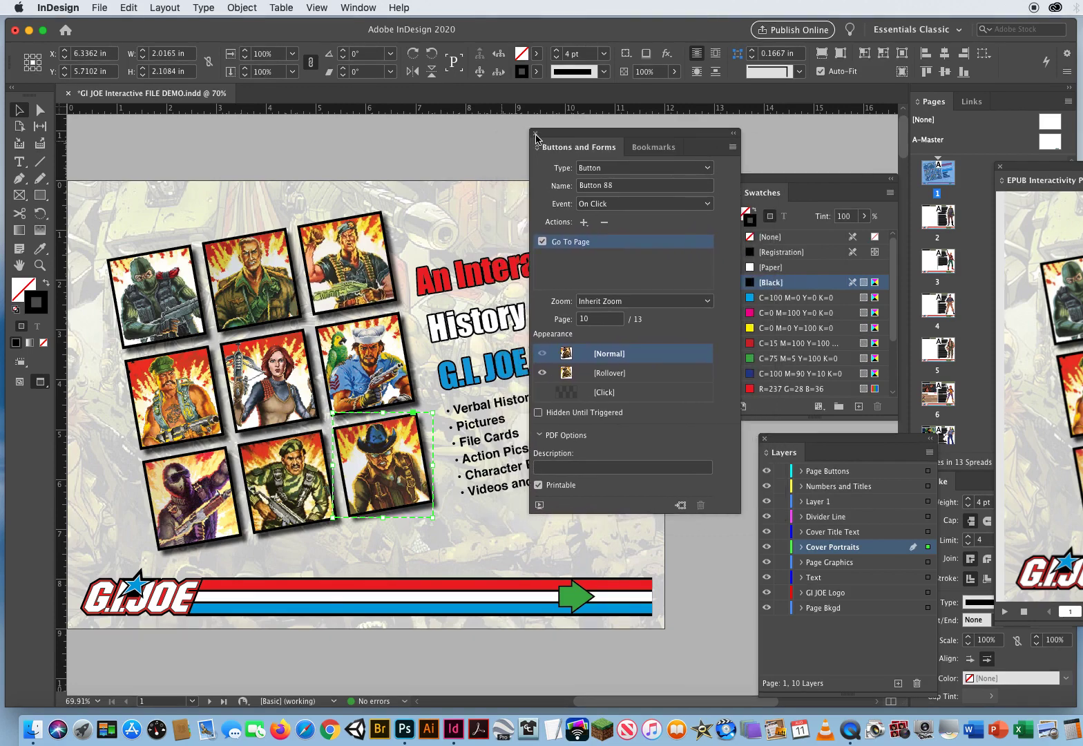
{"action": "left_click", "coordinate": [536, 138]}
{"action": "left_click_drag", "start_coordinate": [1044, 168], "coordinate": [182, 190]}
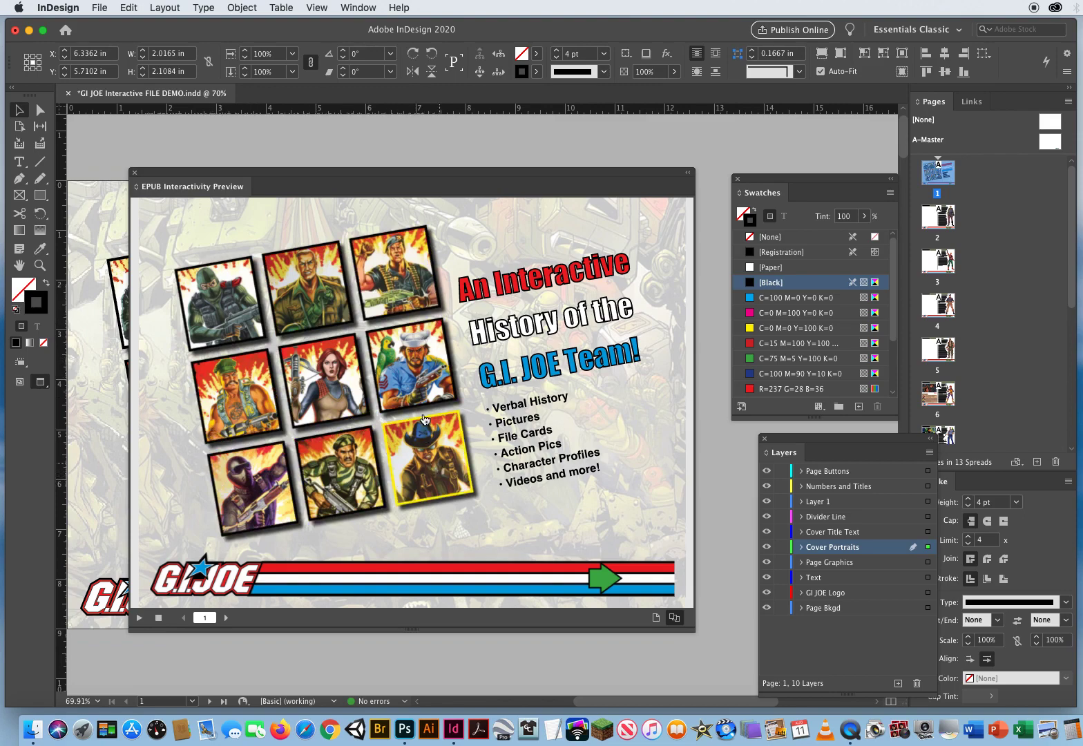
Test the Shipwreck, Snake Eyes, bottom-middle and cowboy portraits, returning to the cover each time
{"action": "left_click", "coordinate": [416, 364]}
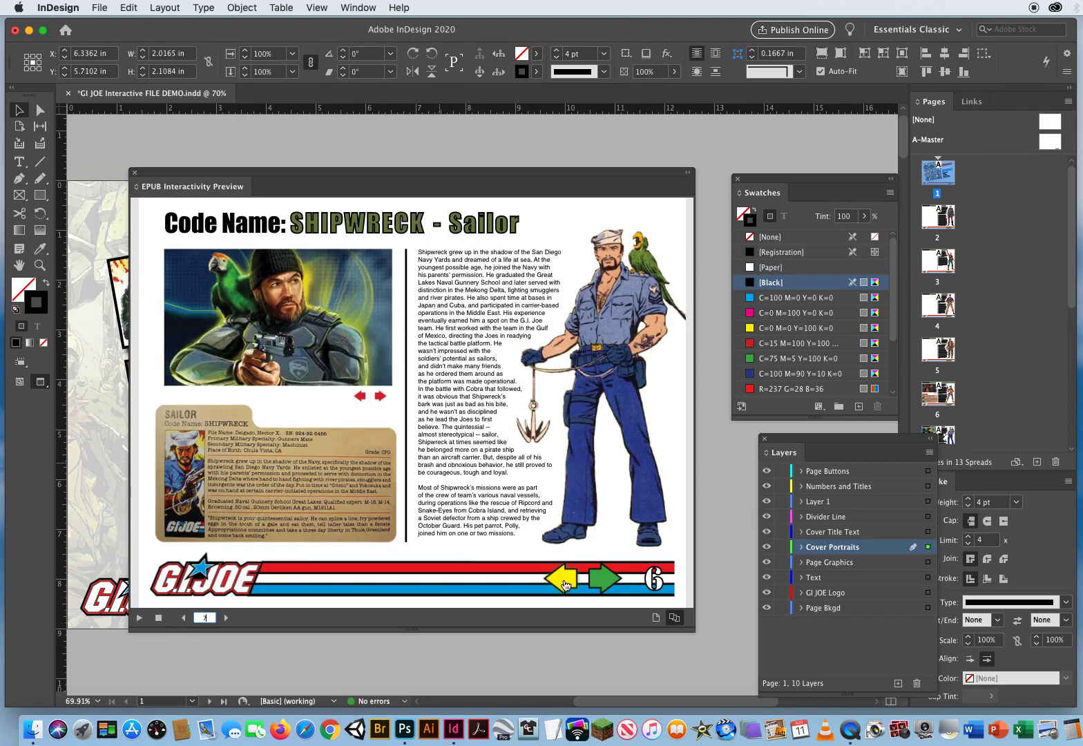
{"action": "left_click", "coordinate": [566, 584]}
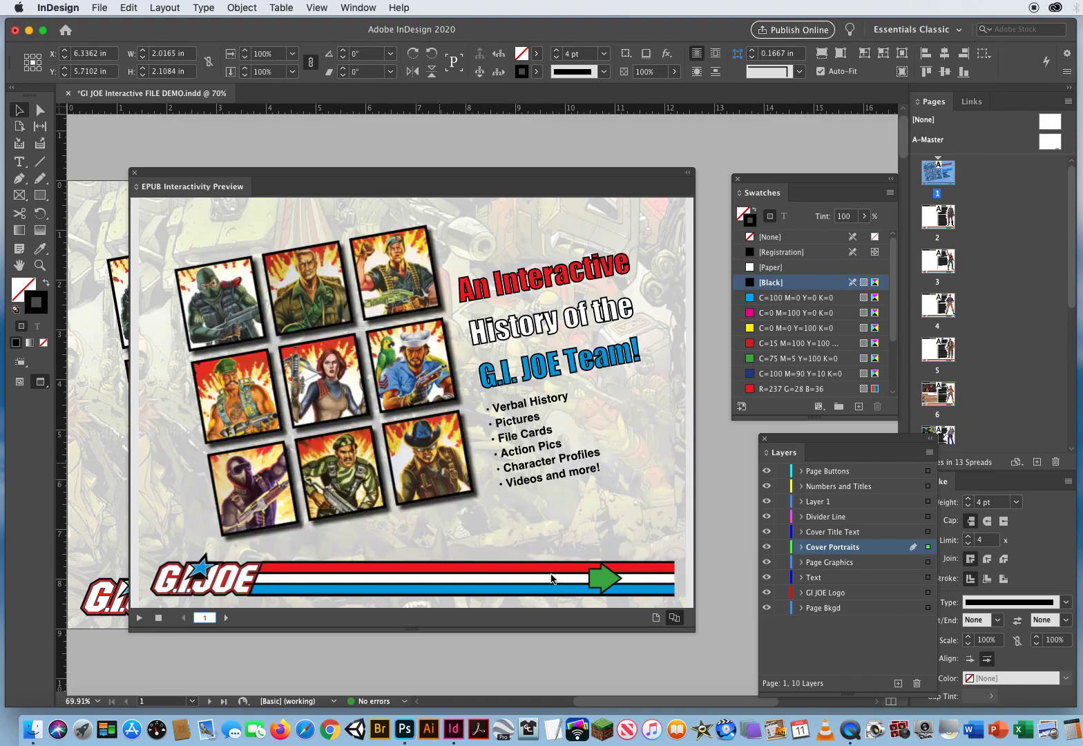
{"action": "left_click", "coordinate": [251, 474]}
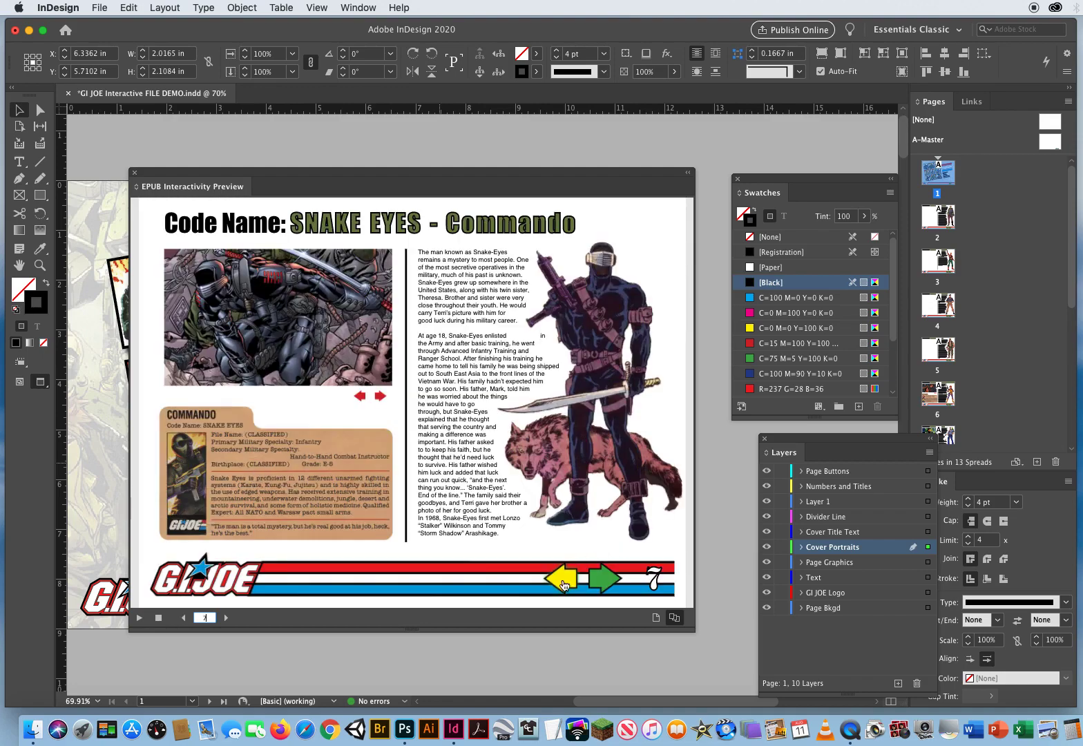
{"action": "left_click", "coordinate": [563, 582]}
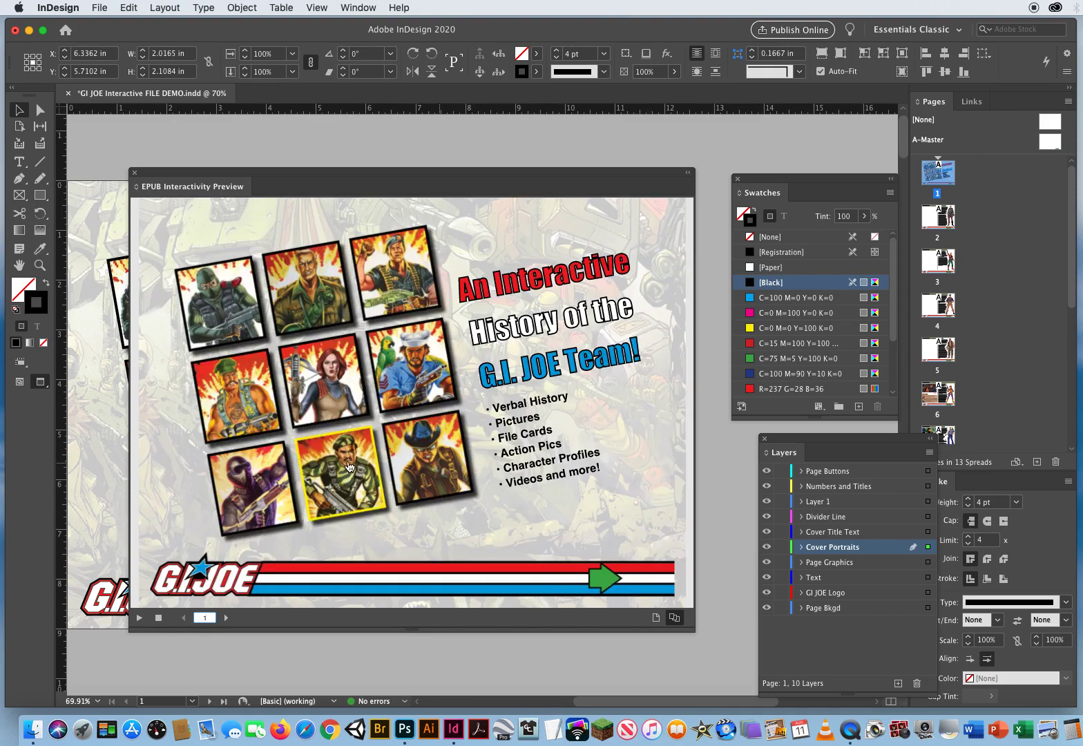
{"action": "left_click", "coordinate": [346, 462]}
{"action": "left_click", "coordinate": [561, 573]}
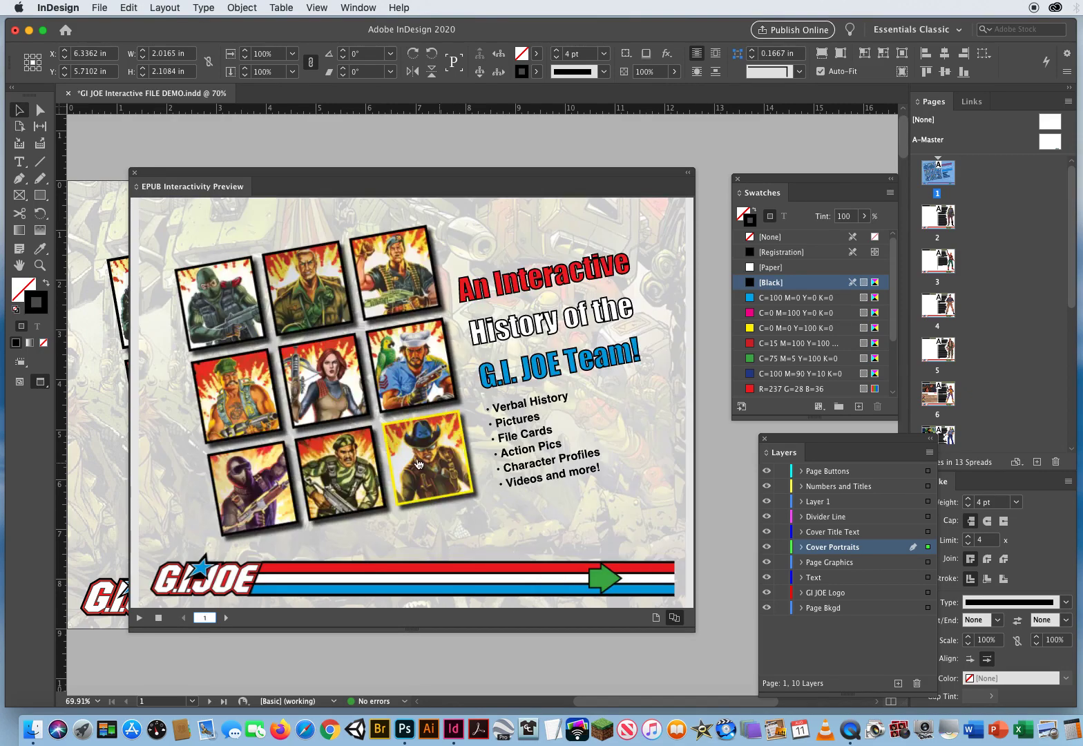
{"action": "left_click", "coordinate": [413, 489]}
{"action": "left_click", "coordinate": [564, 579]}
Open Gung-Ho's page from the cover, return, then step forward through the character pages
{"action": "left_click", "coordinate": [568, 584]}
{"action": "left_click", "coordinate": [243, 395]}
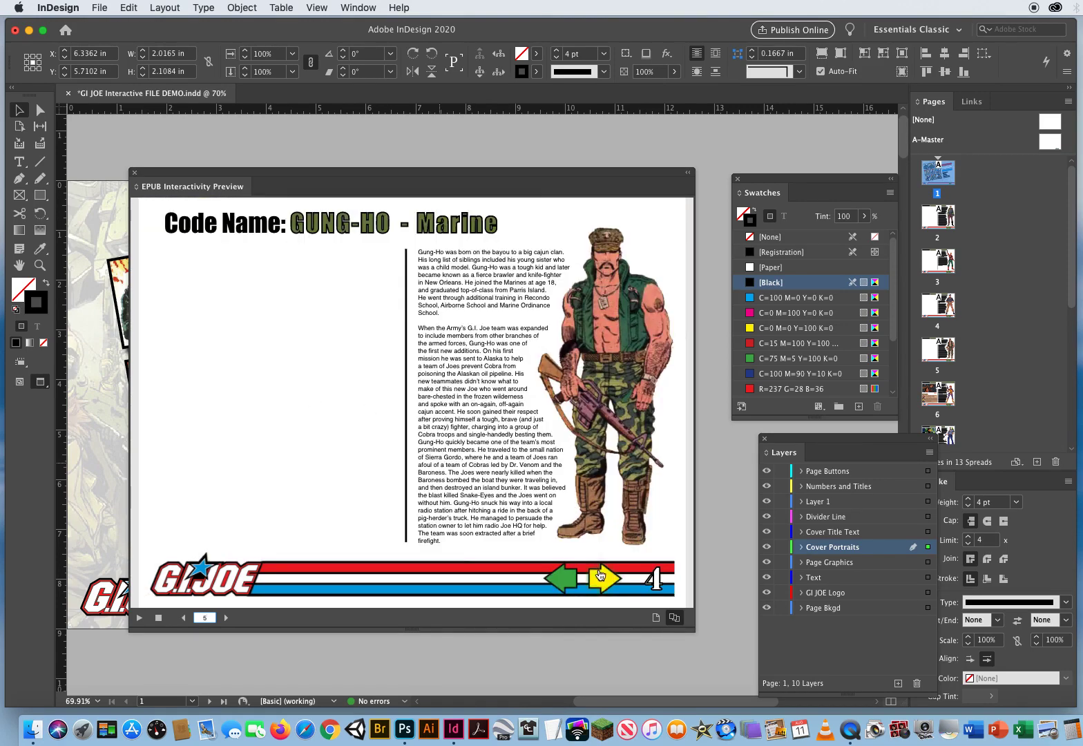
{"action": "left_click", "coordinate": [601, 577]}
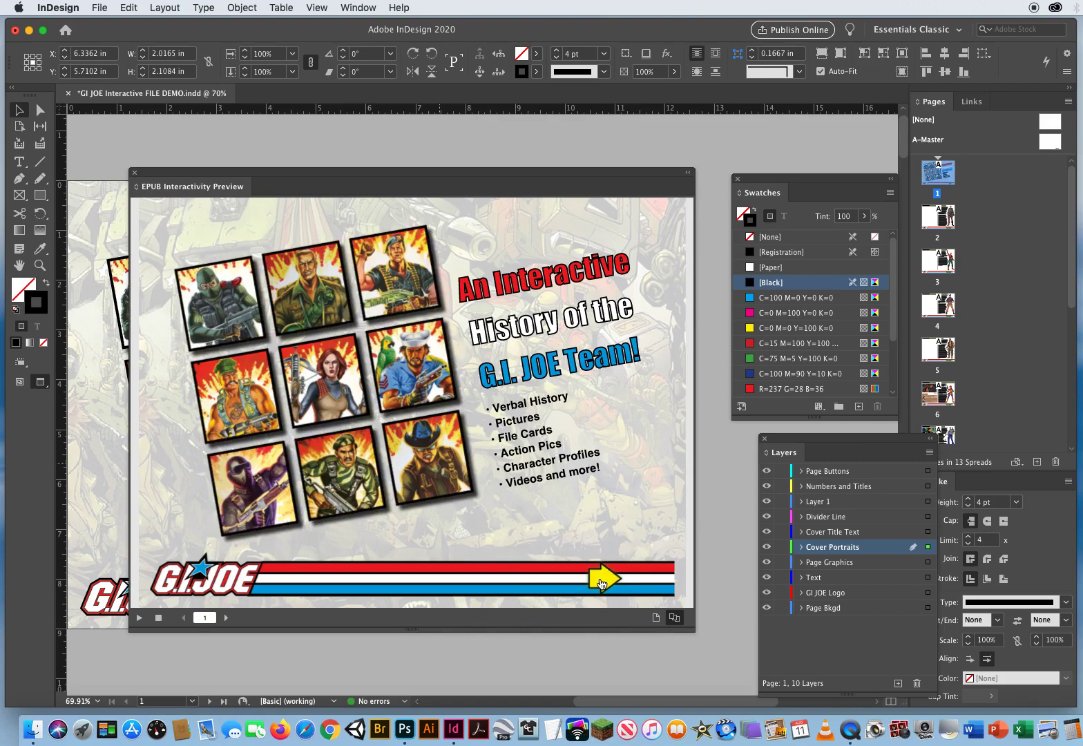
{"action": "left_click", "coordinate": [601, 581]}
{"action": "left_click", "coordinate": [605, 579]}
{"action": "left_click", "coordinate": [565, 583]}
{"action": "left_click", "coordinate": [565, 583]}
{"action": "left_click", "coordinate": [601, 580]}
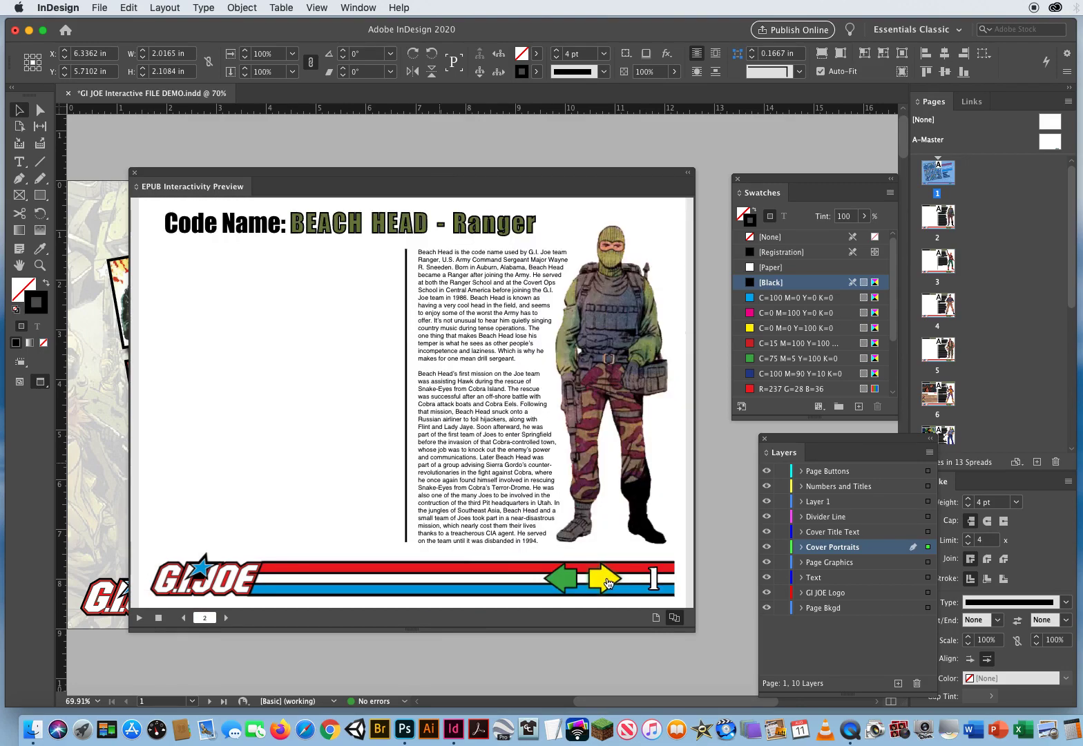
{"action": "left_click", "coordinate": [607, 580]}
{"action": "left_click", "coordinate": [605, 580]}
{"action": "left_click", "coordinate": [605, 580]}
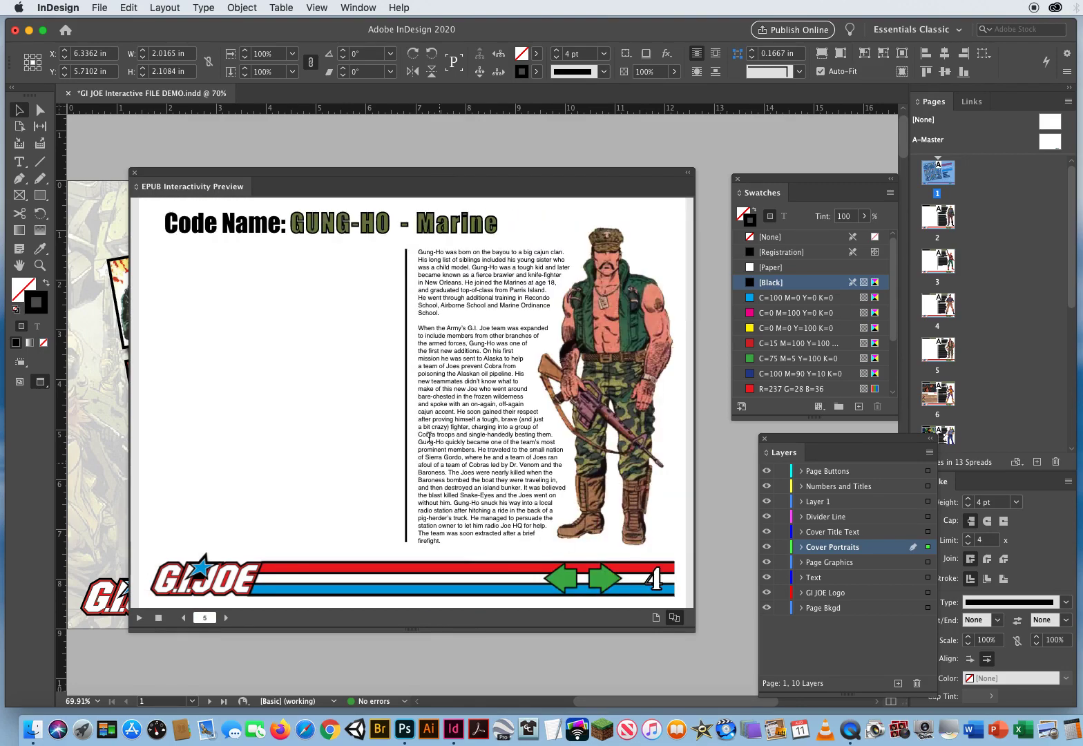
{"action": "left_click", "coordinate": [606, 582]}
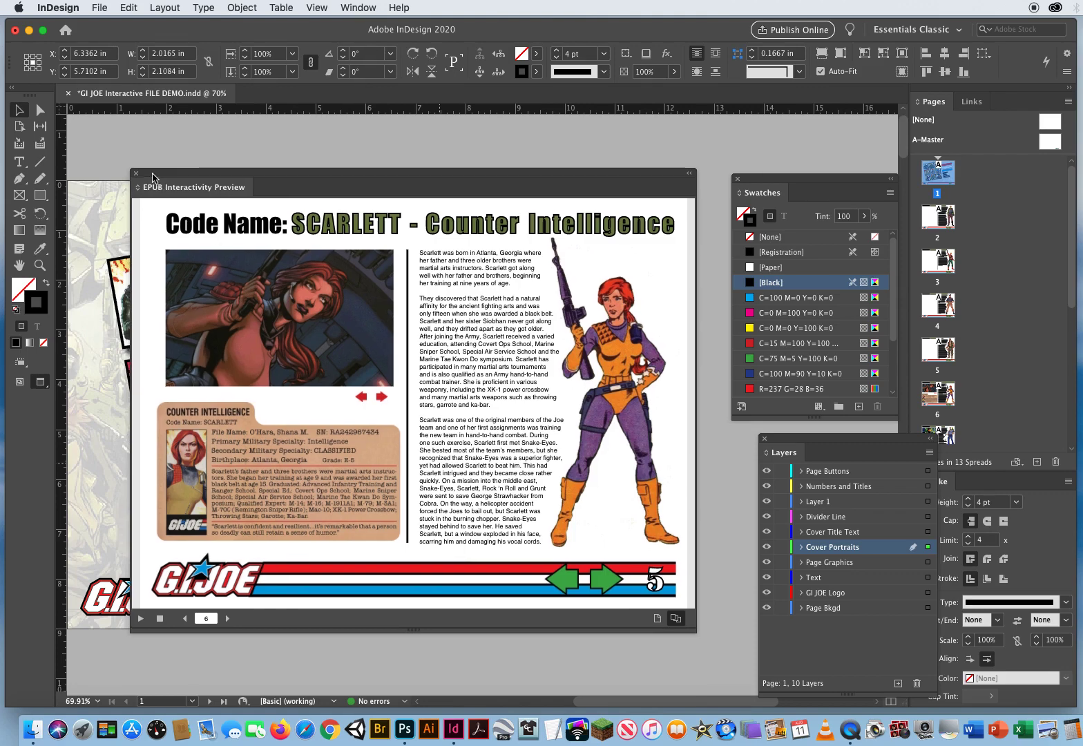
Move the EPUB preview aside, deselect the portrait frame and nudge the cover page right
{"action": "left_click_drag", "start_coordinate": [154, 182], "coordinate": [1025, 182]}
{"action": "left_click", "coordinate": [337, 143]}
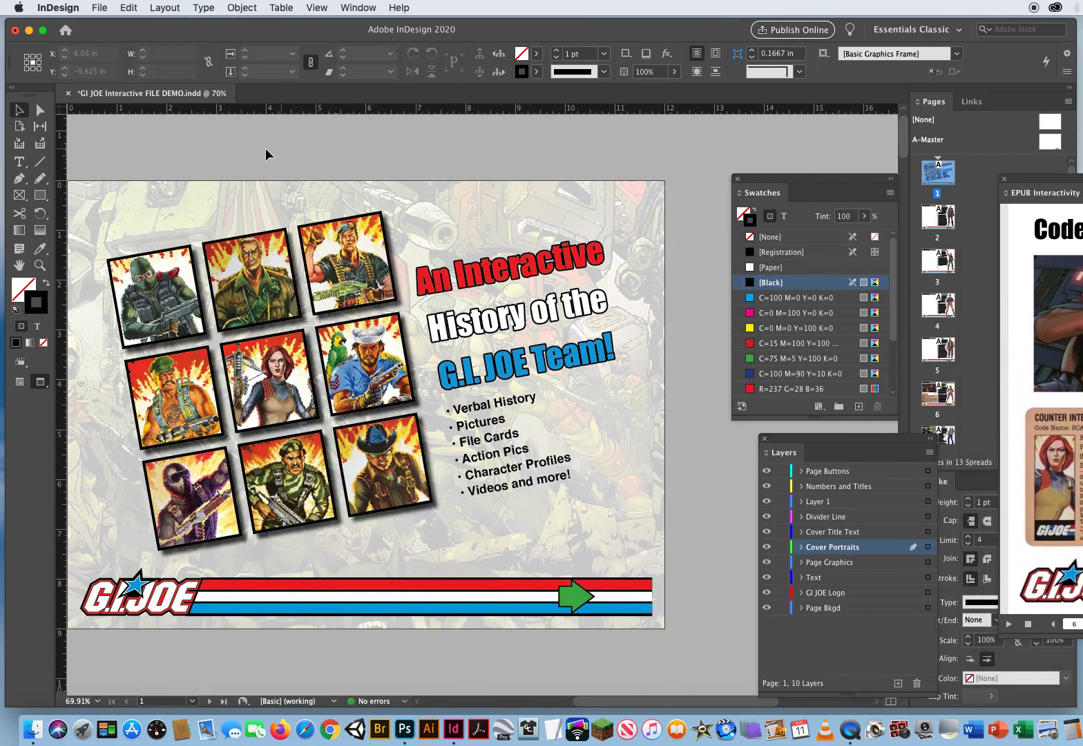
{"action": "left_click_drag", "start_coordinate": [265, 160], "coordinate": [311, 162]}
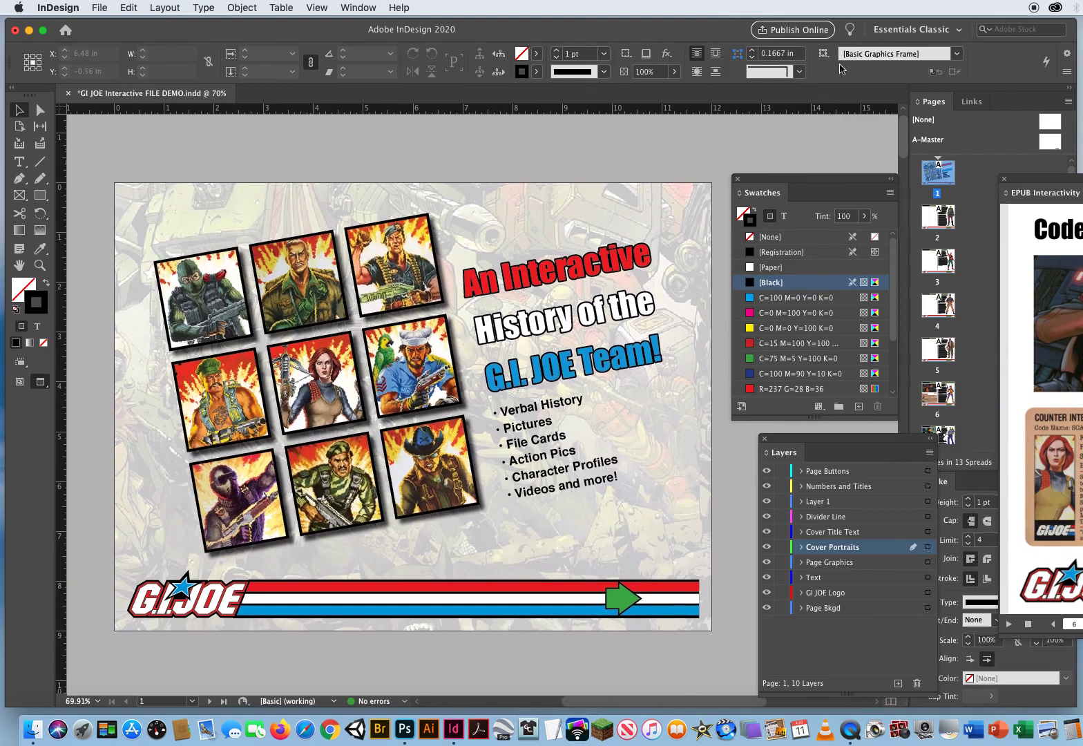